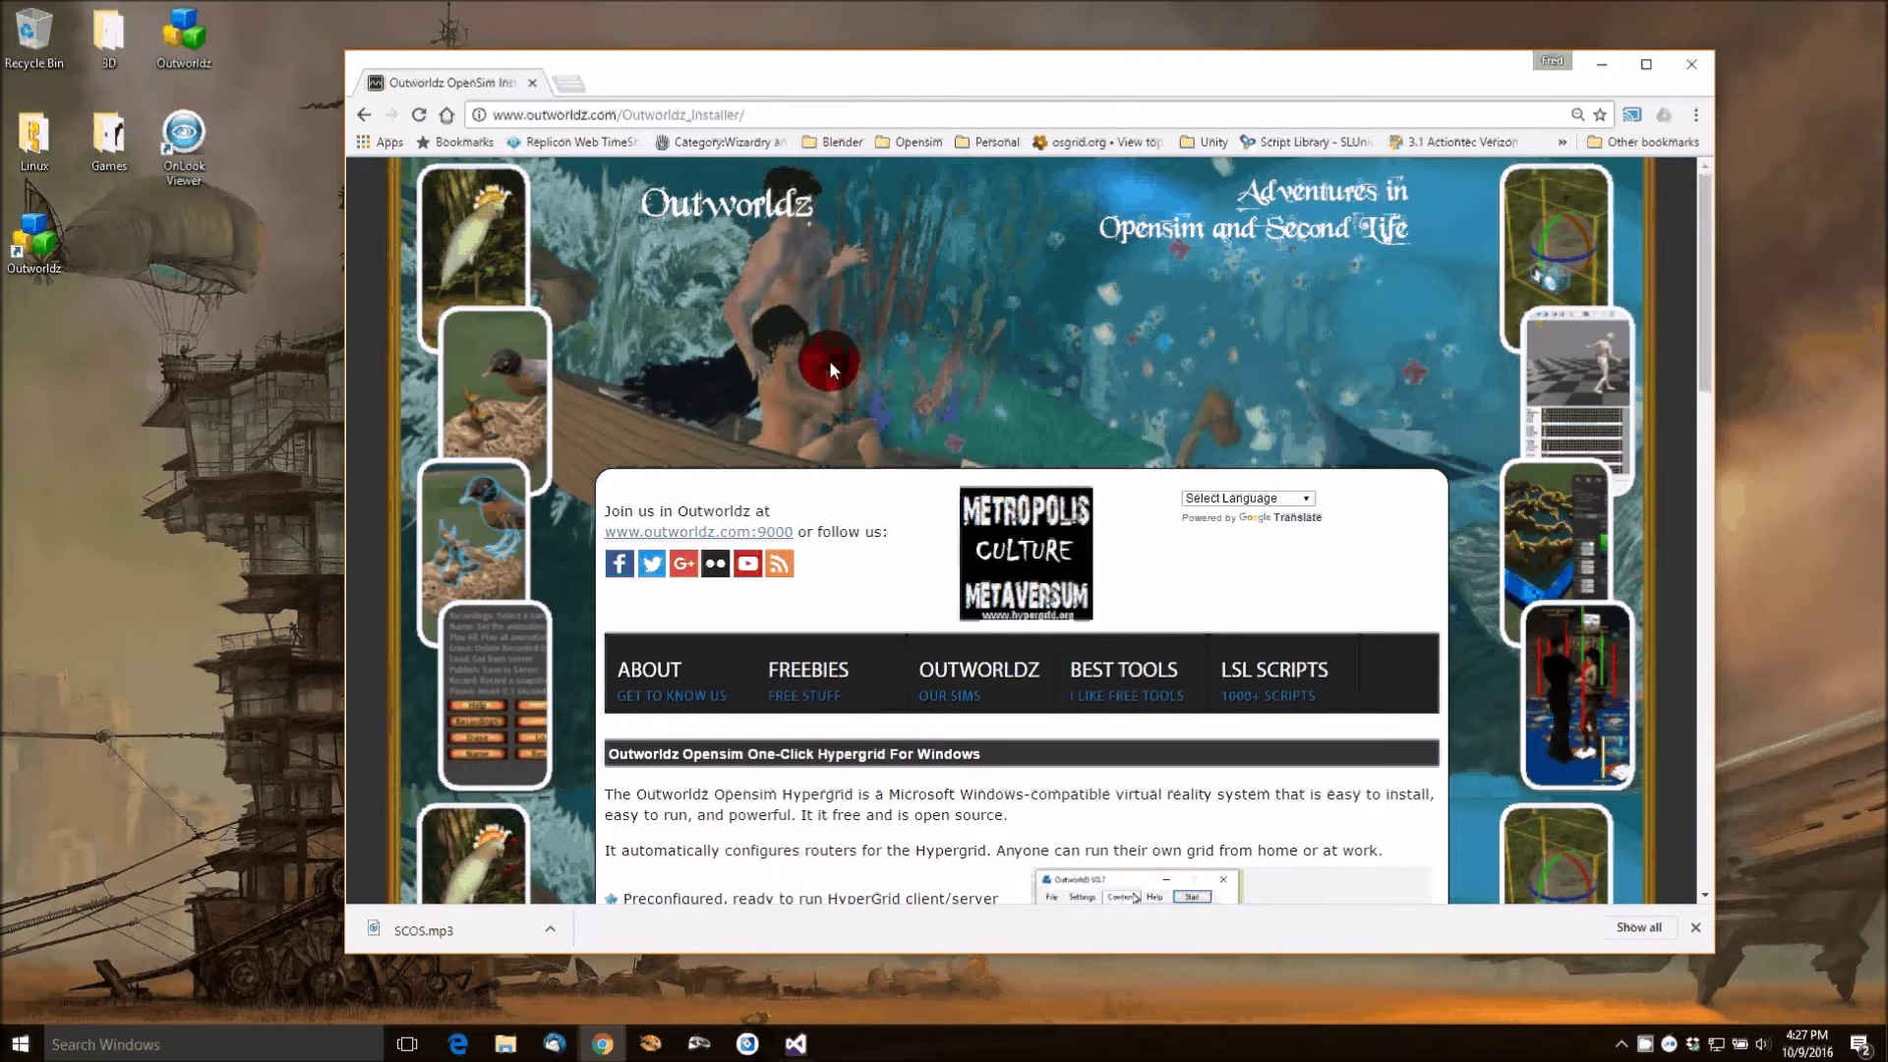
Read through the Outworldz installer page, covering its address, the feature list and the zip file download section.
{"action": "scroll", "coordinate": [832, 360], "scroll_direction": "down", "scroll_amount": 4}
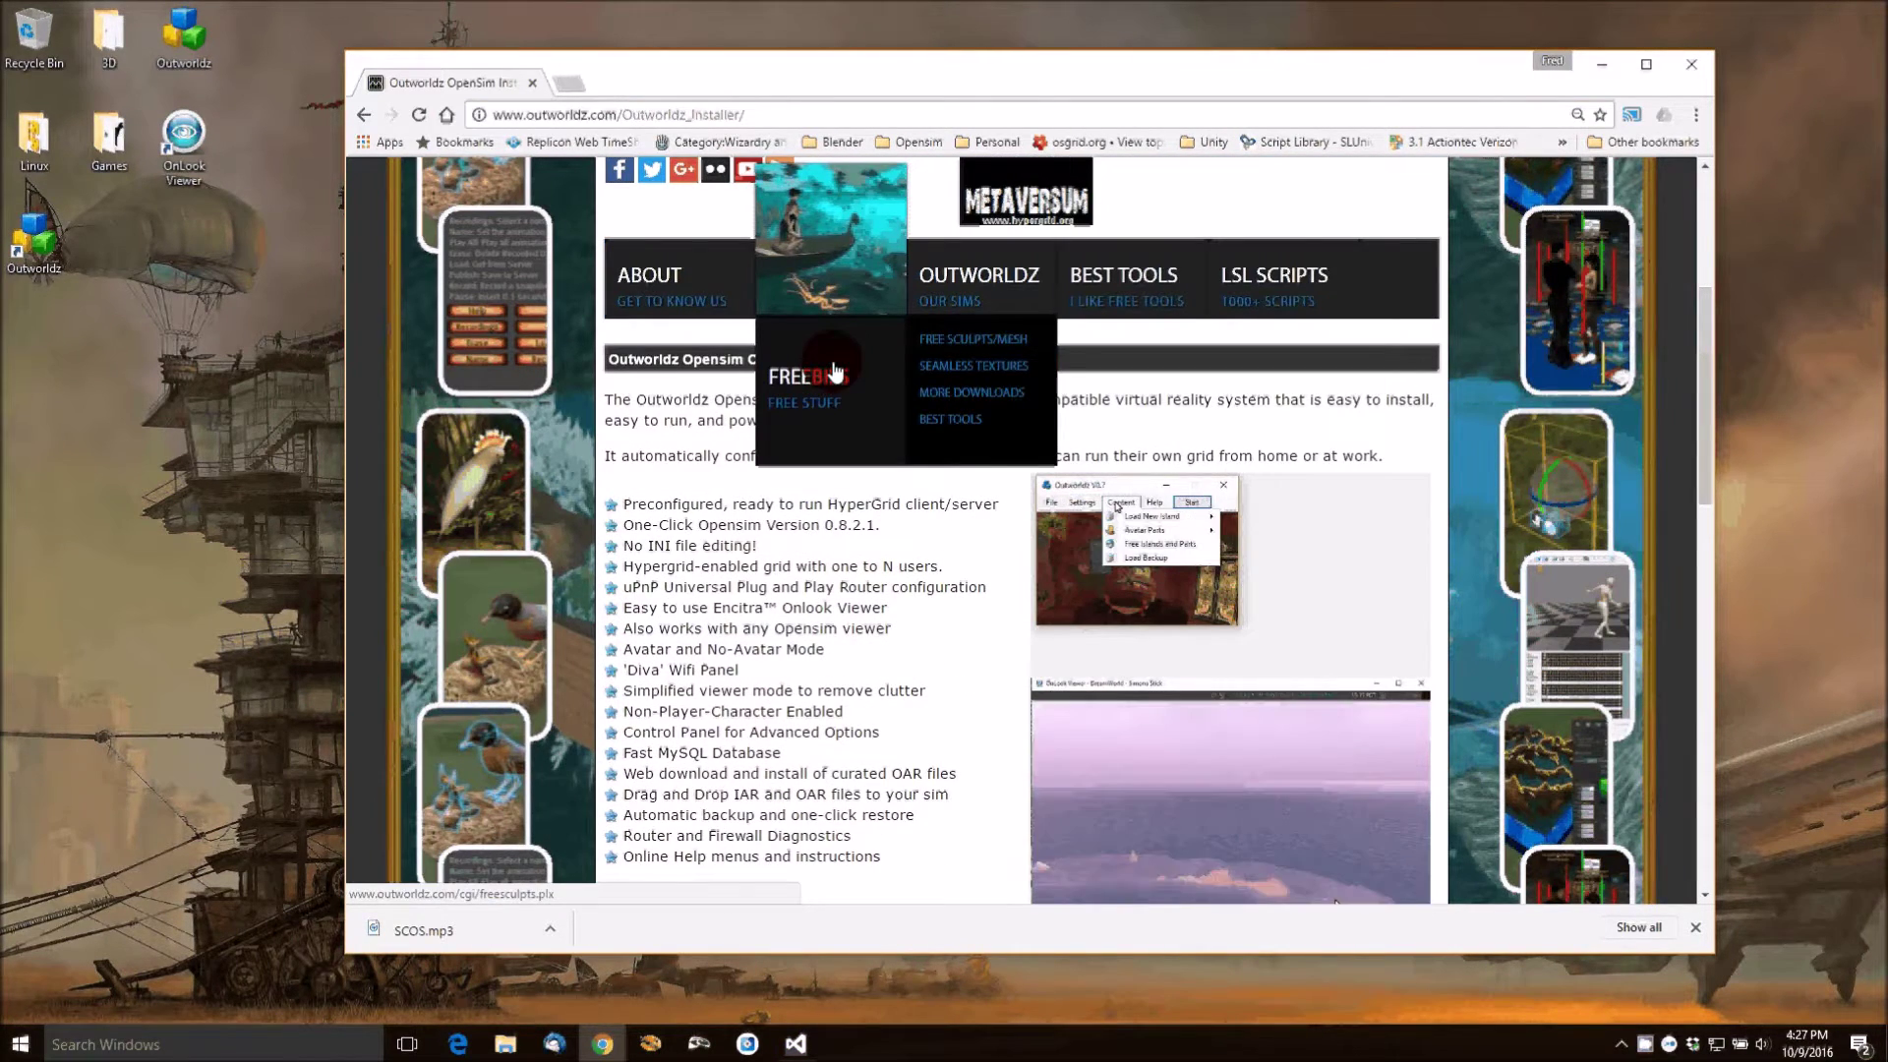
{"action": "scroll", "coordinate": [717, 476], "scroll_direction": "down", "scroll_amount": 2}
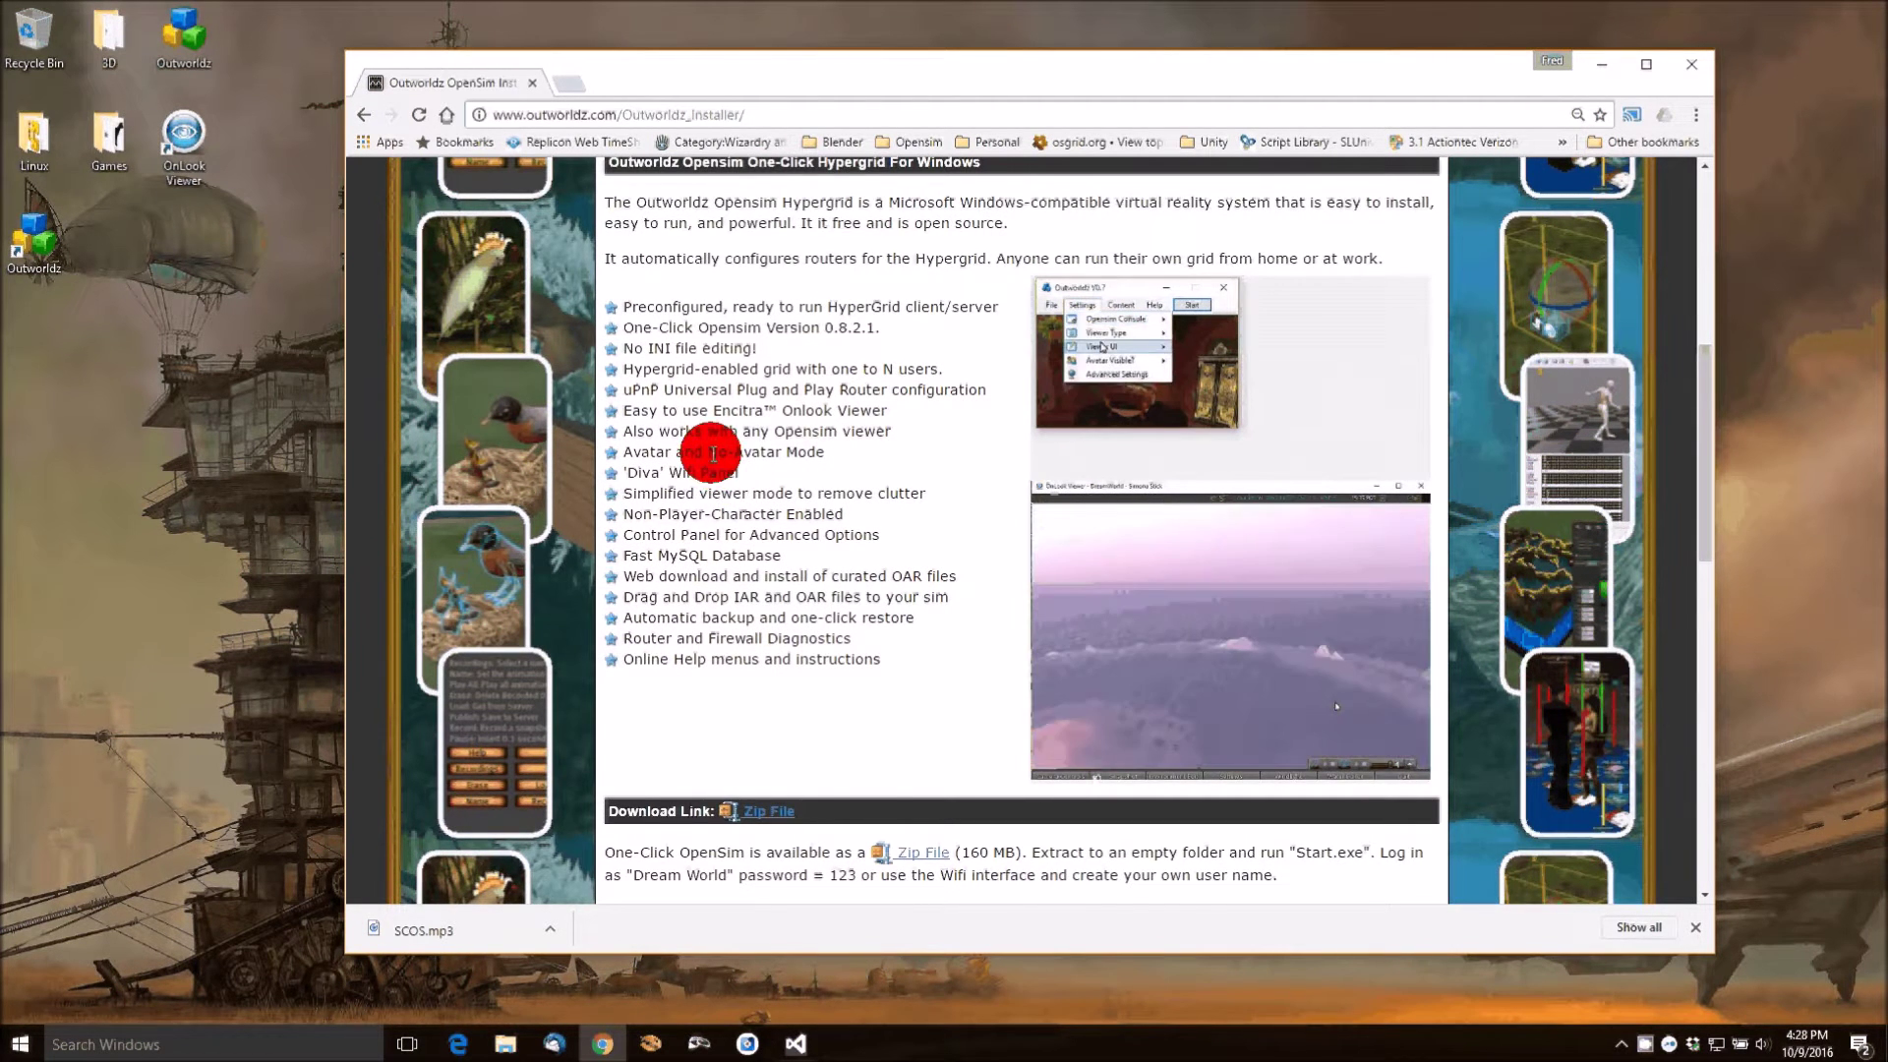
{"action": "left_click_drag", "start_coordinate": [708, 454], "coordinate": [784, 455]}
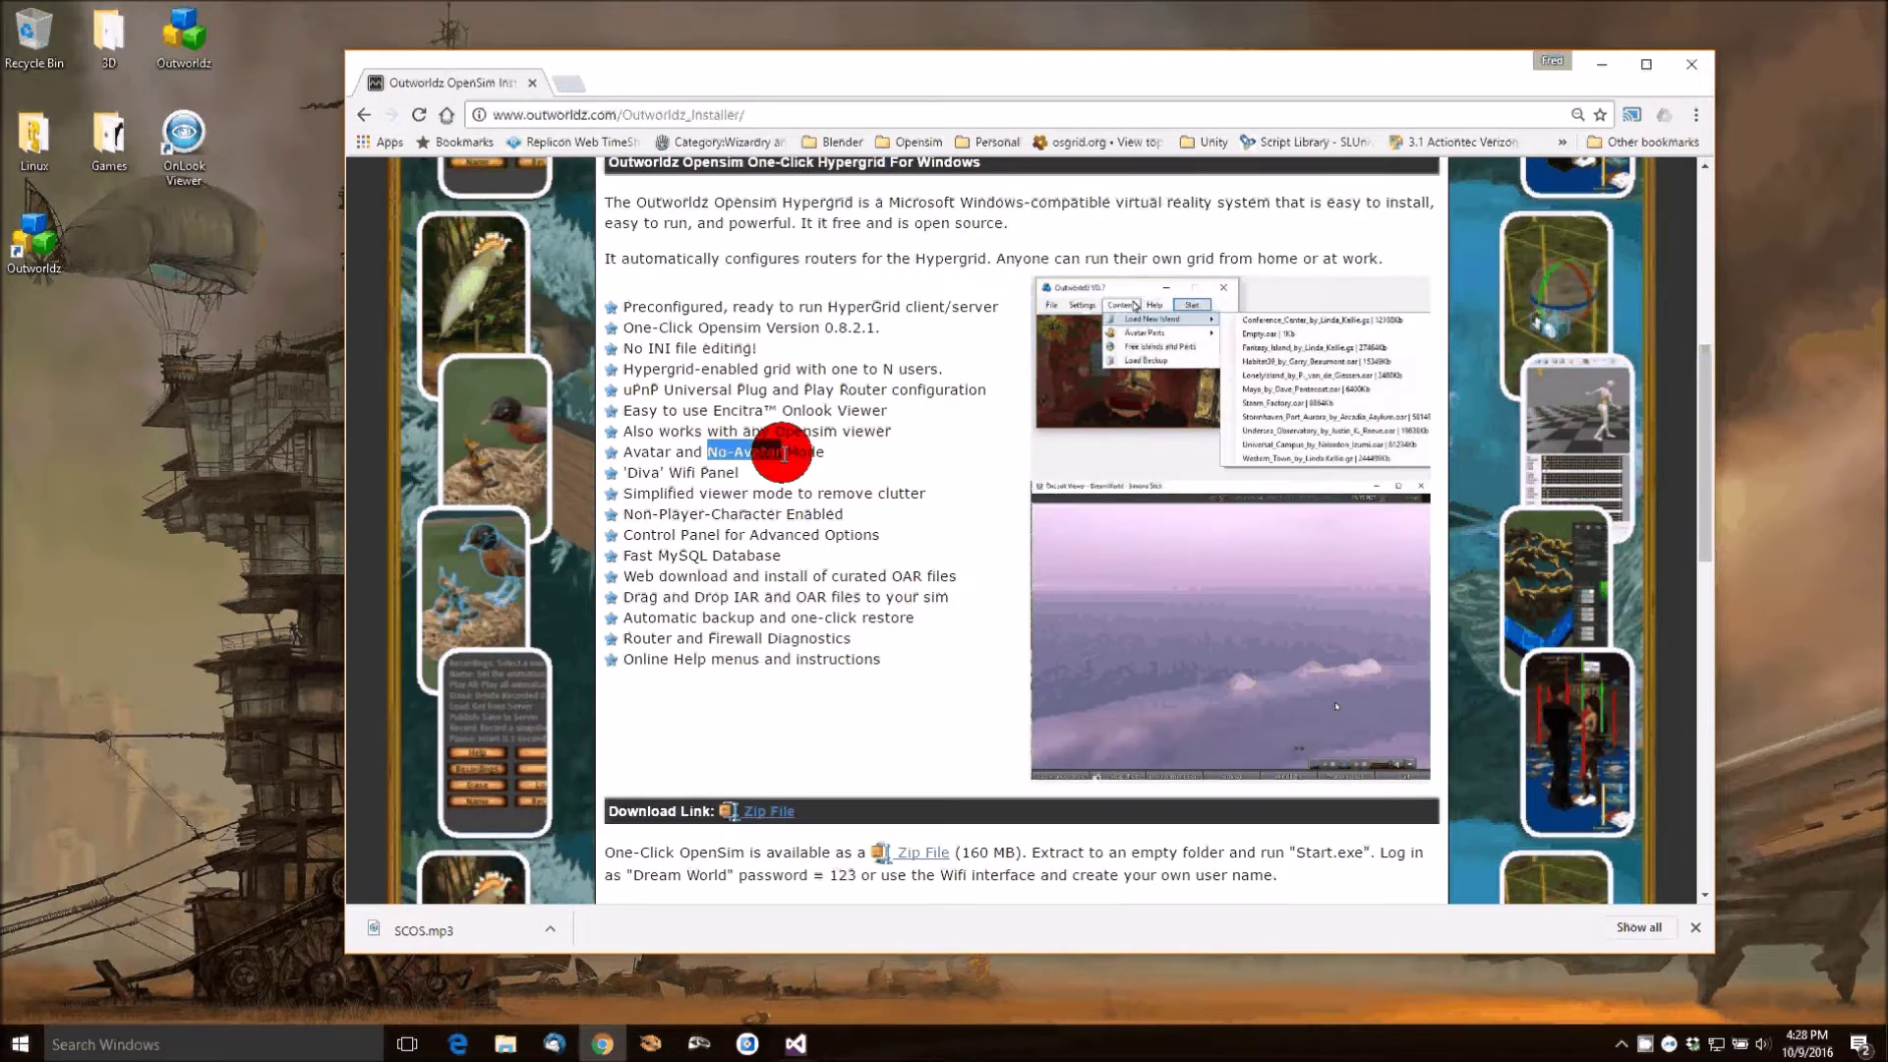
{"action": "scroll", "coordinate": [780, 462], "scroll_direction": "down", "scroll_amount": 1}
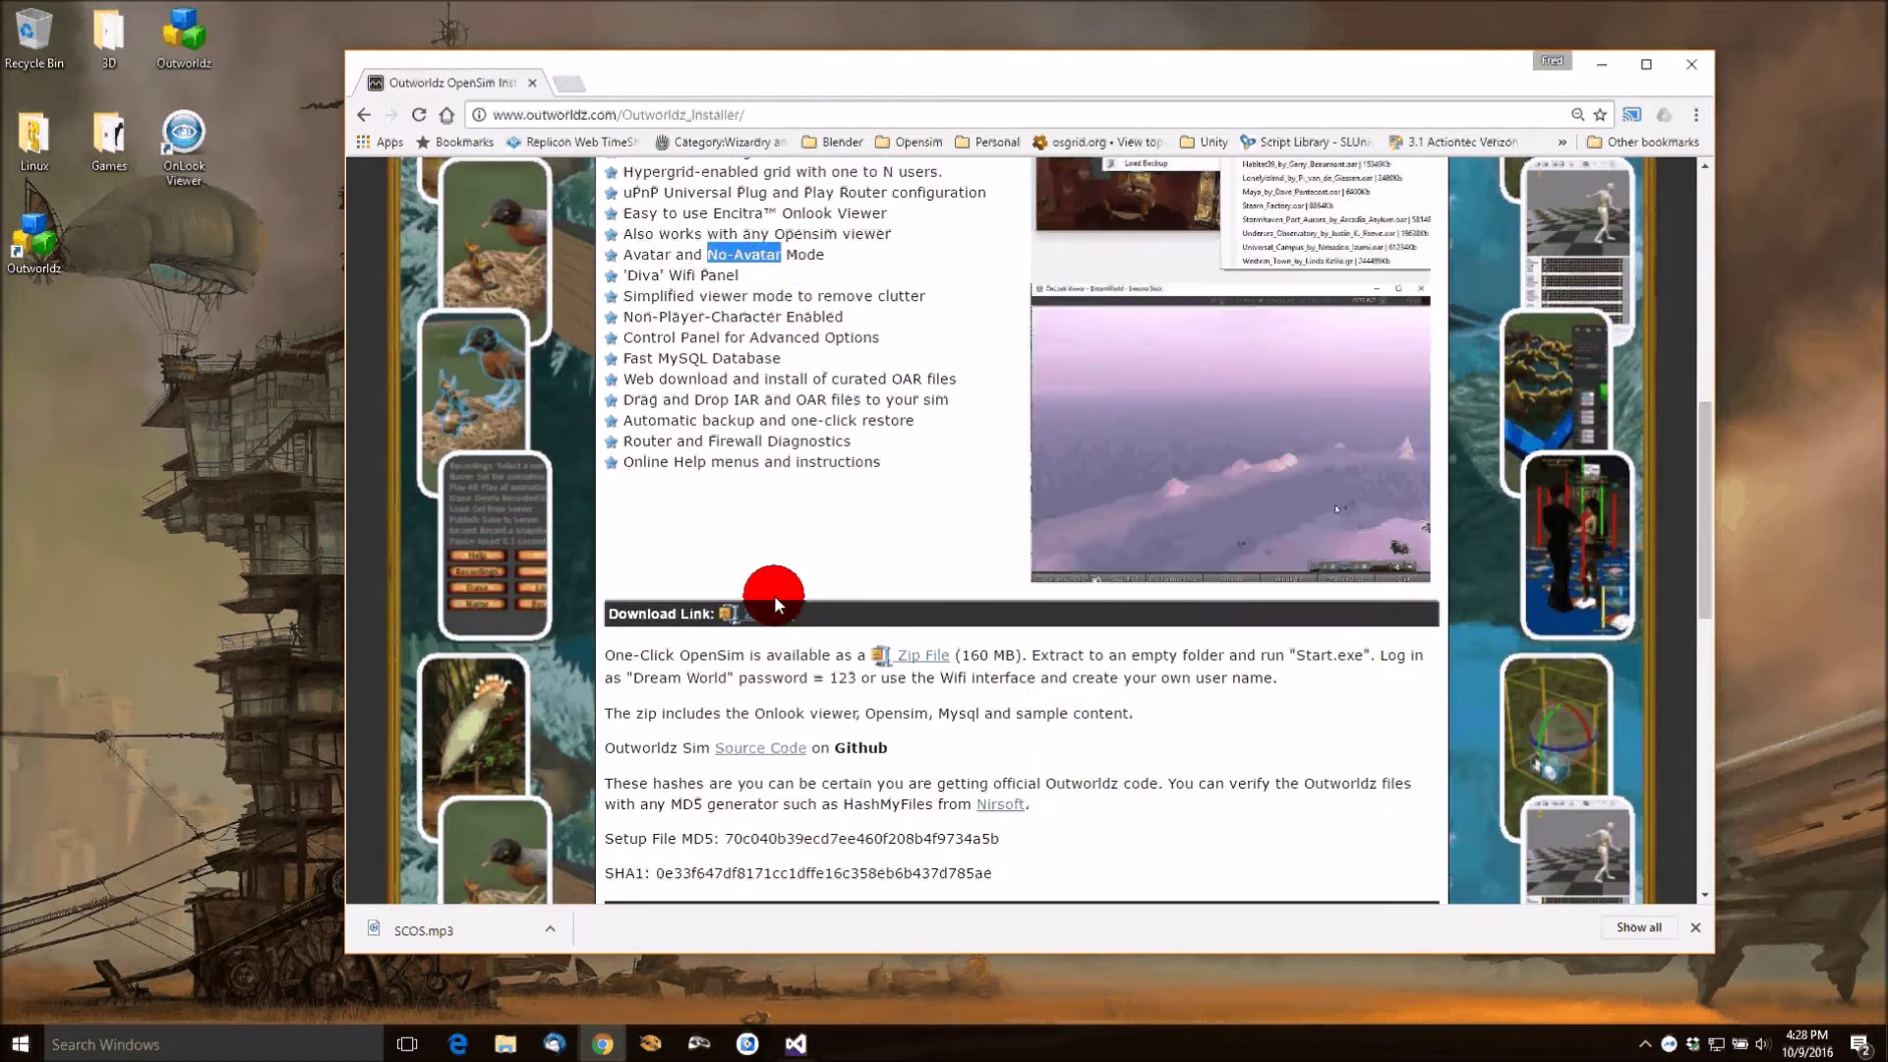
{"action": "scroll", "coordinate": [777, 472], "scroll_direction": "up", "scroll_amount": 3}
{"action": "left_click_drag", "start_coordinate": [597, 105], "coordinate": [830, 104]}
{"action": "scroll", "coordinate": [836, 575], "scroll_direction": "down", "scroll_amount": 1}
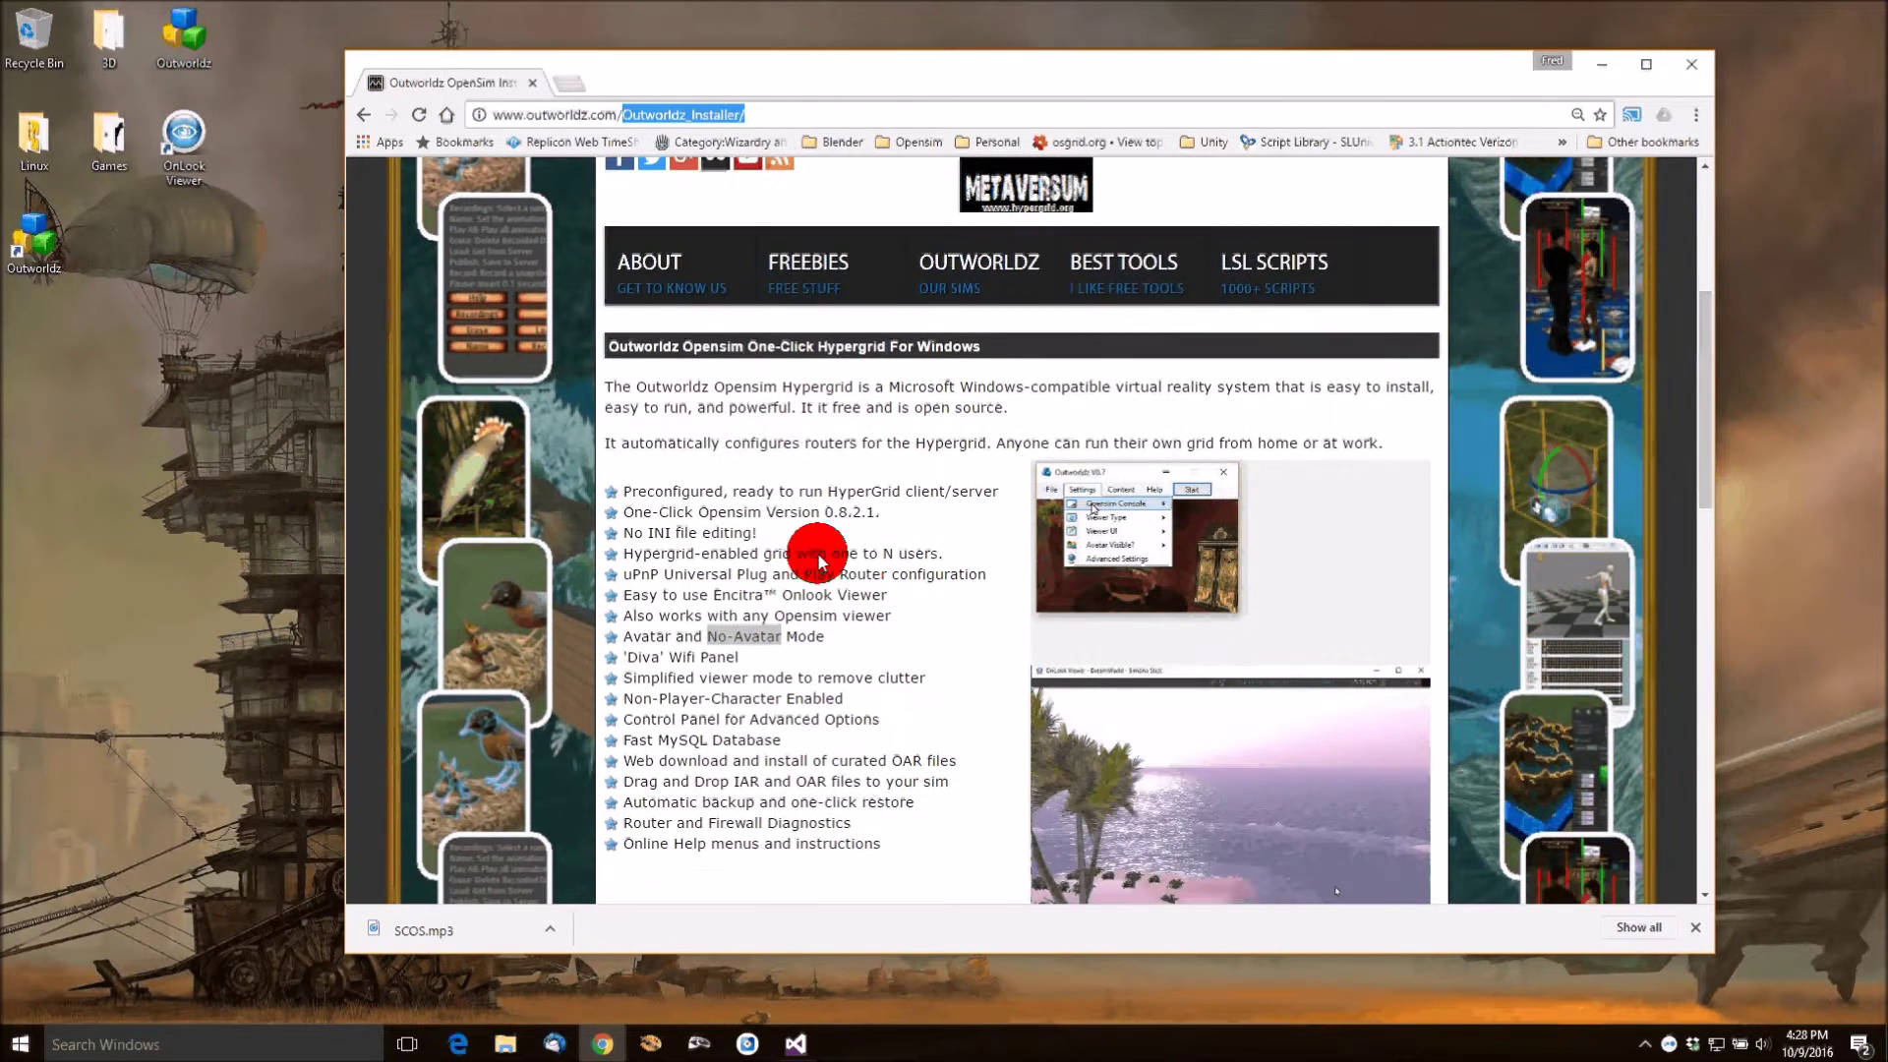
{"action": "scroll", "coordinate": [819, 561], "scroll_direction": "down", "scroll_amount": 5}
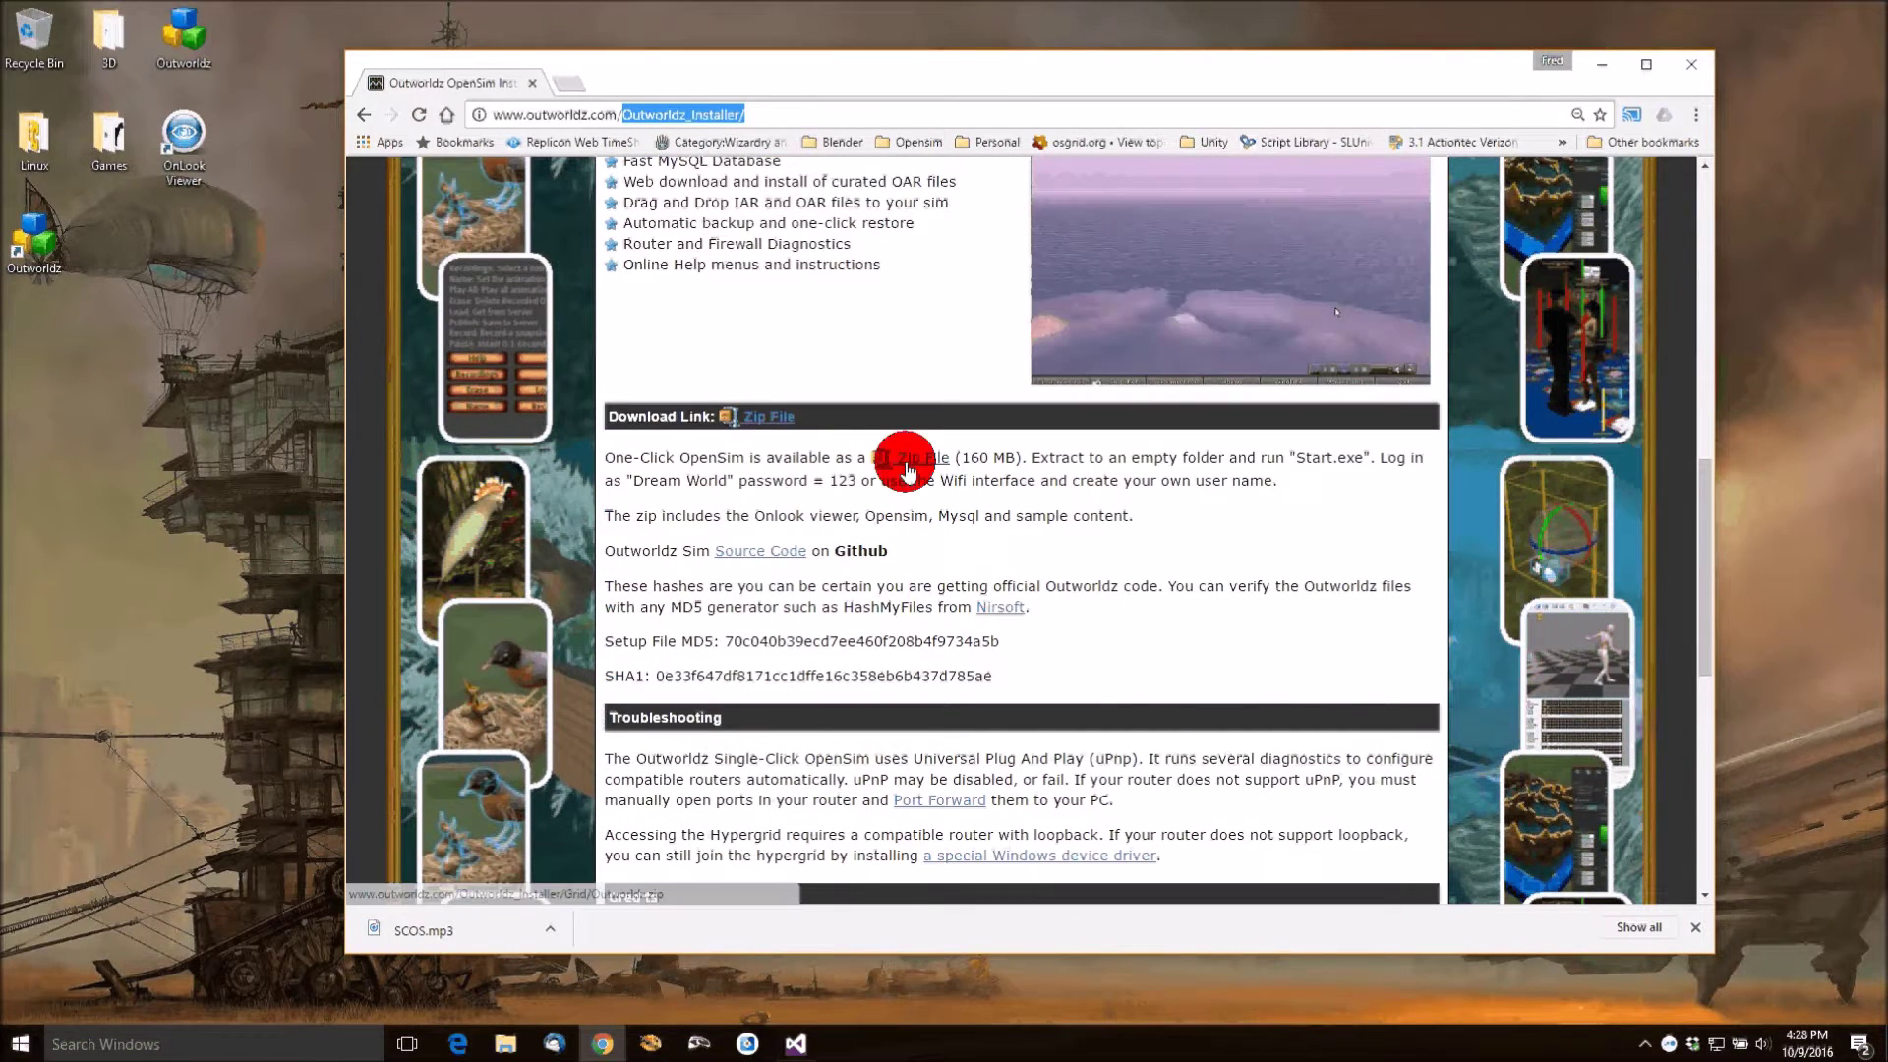
Look over the files in the desktop's Outworldz folder and close the folder window.
{"action": "left_click", "coordinate": [188, 136]}
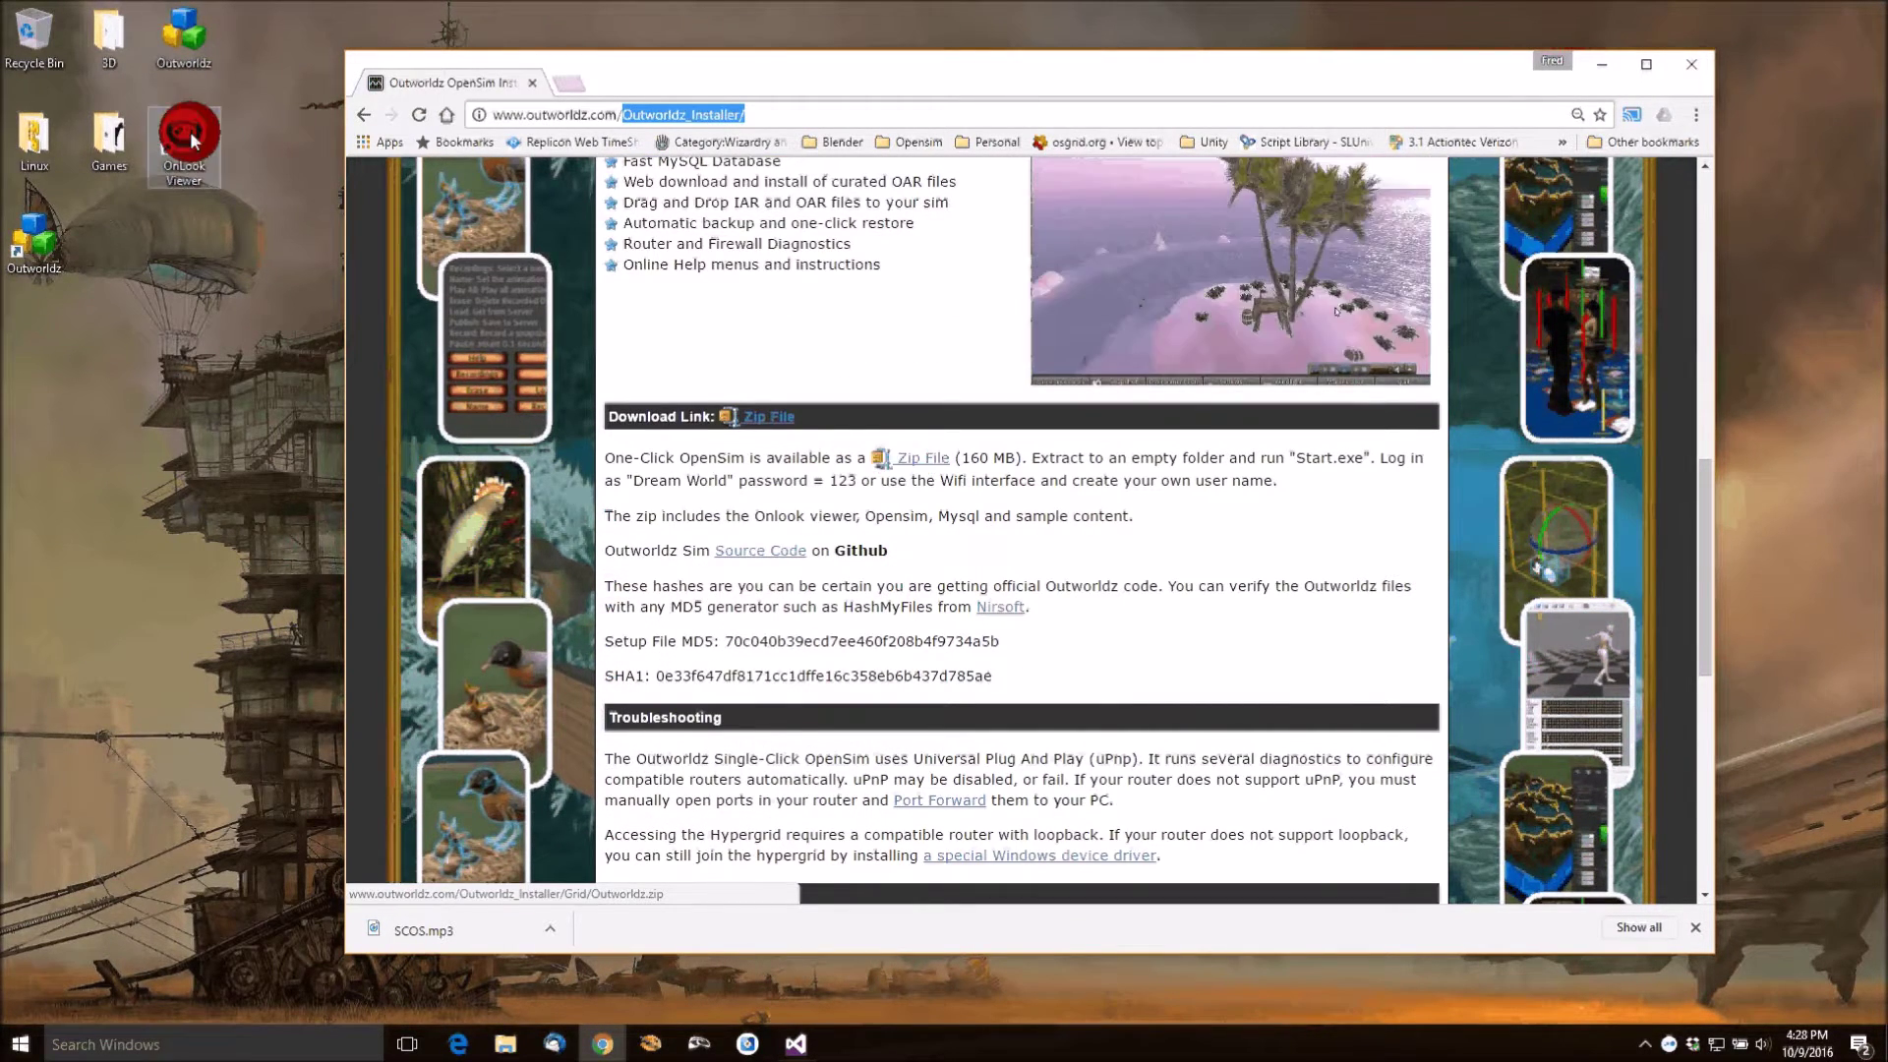
{"action": "double_click", "coordinate": [185, 39]}
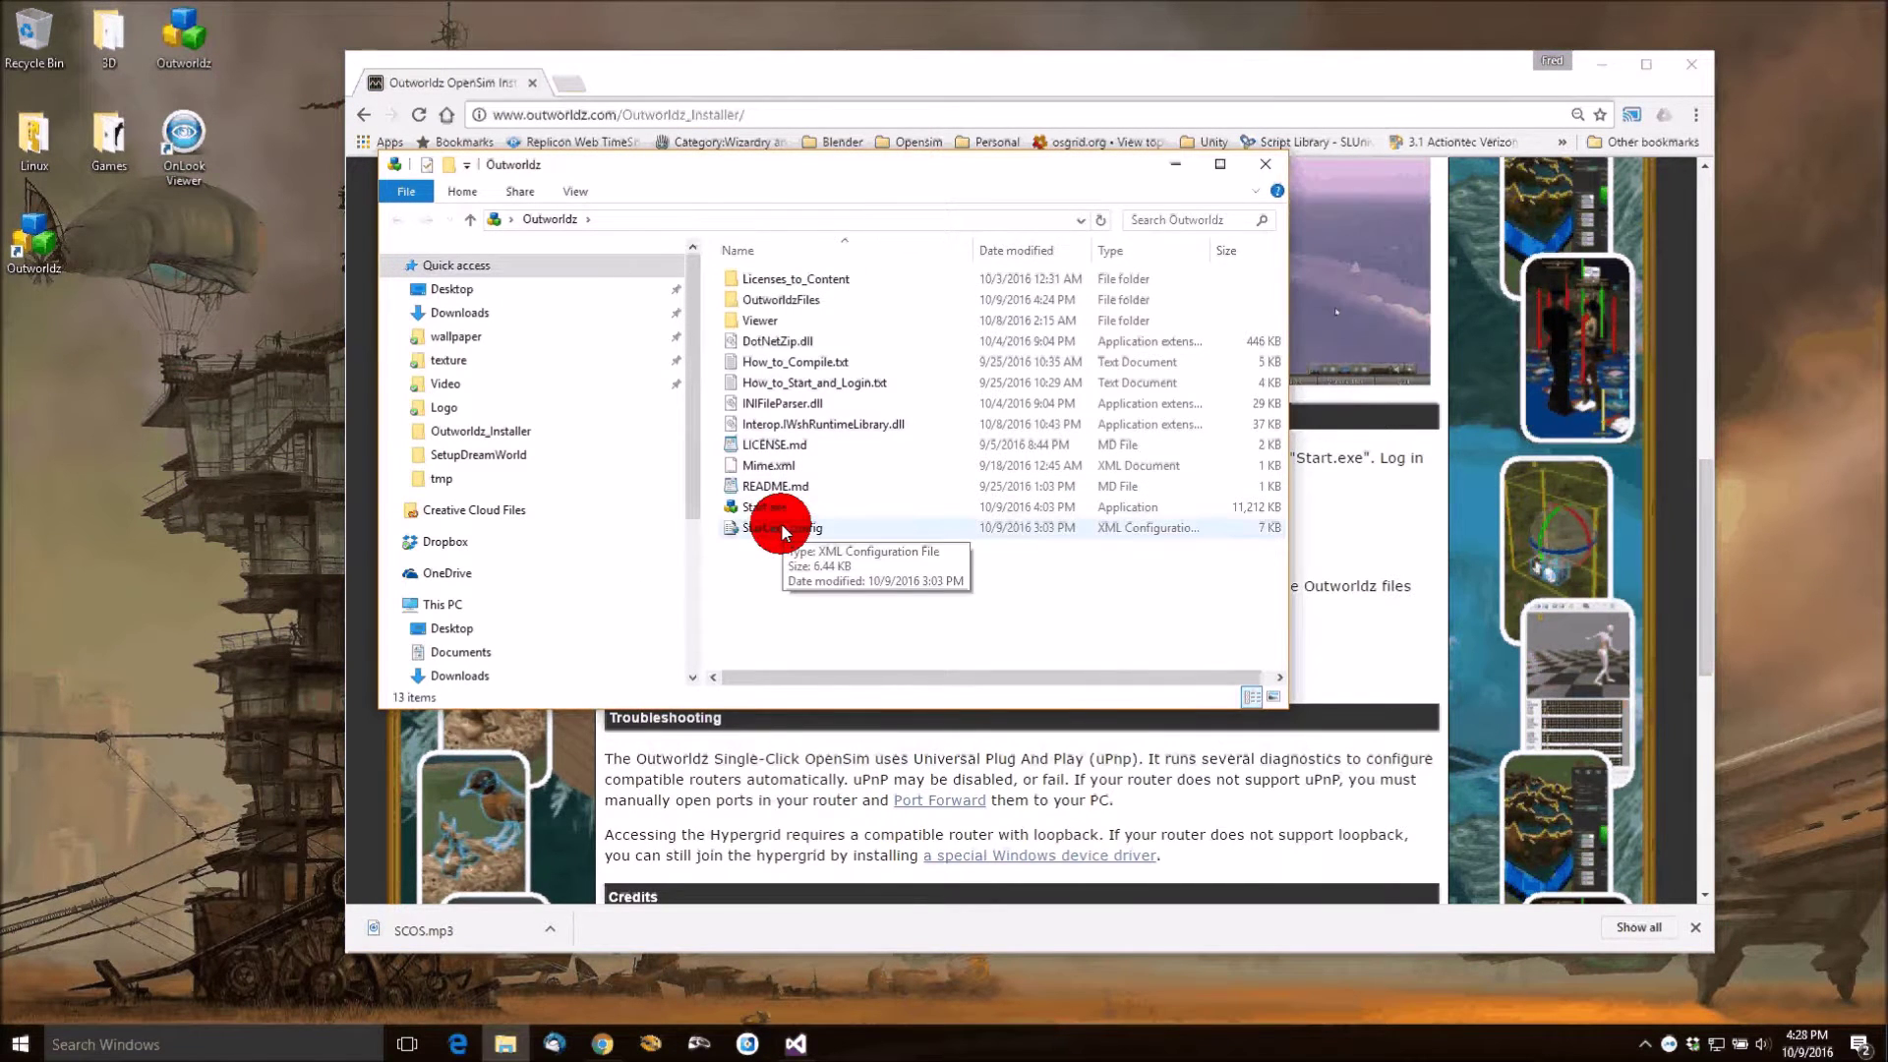
{"action": "left_click", "coordinate": [1266, 165]}
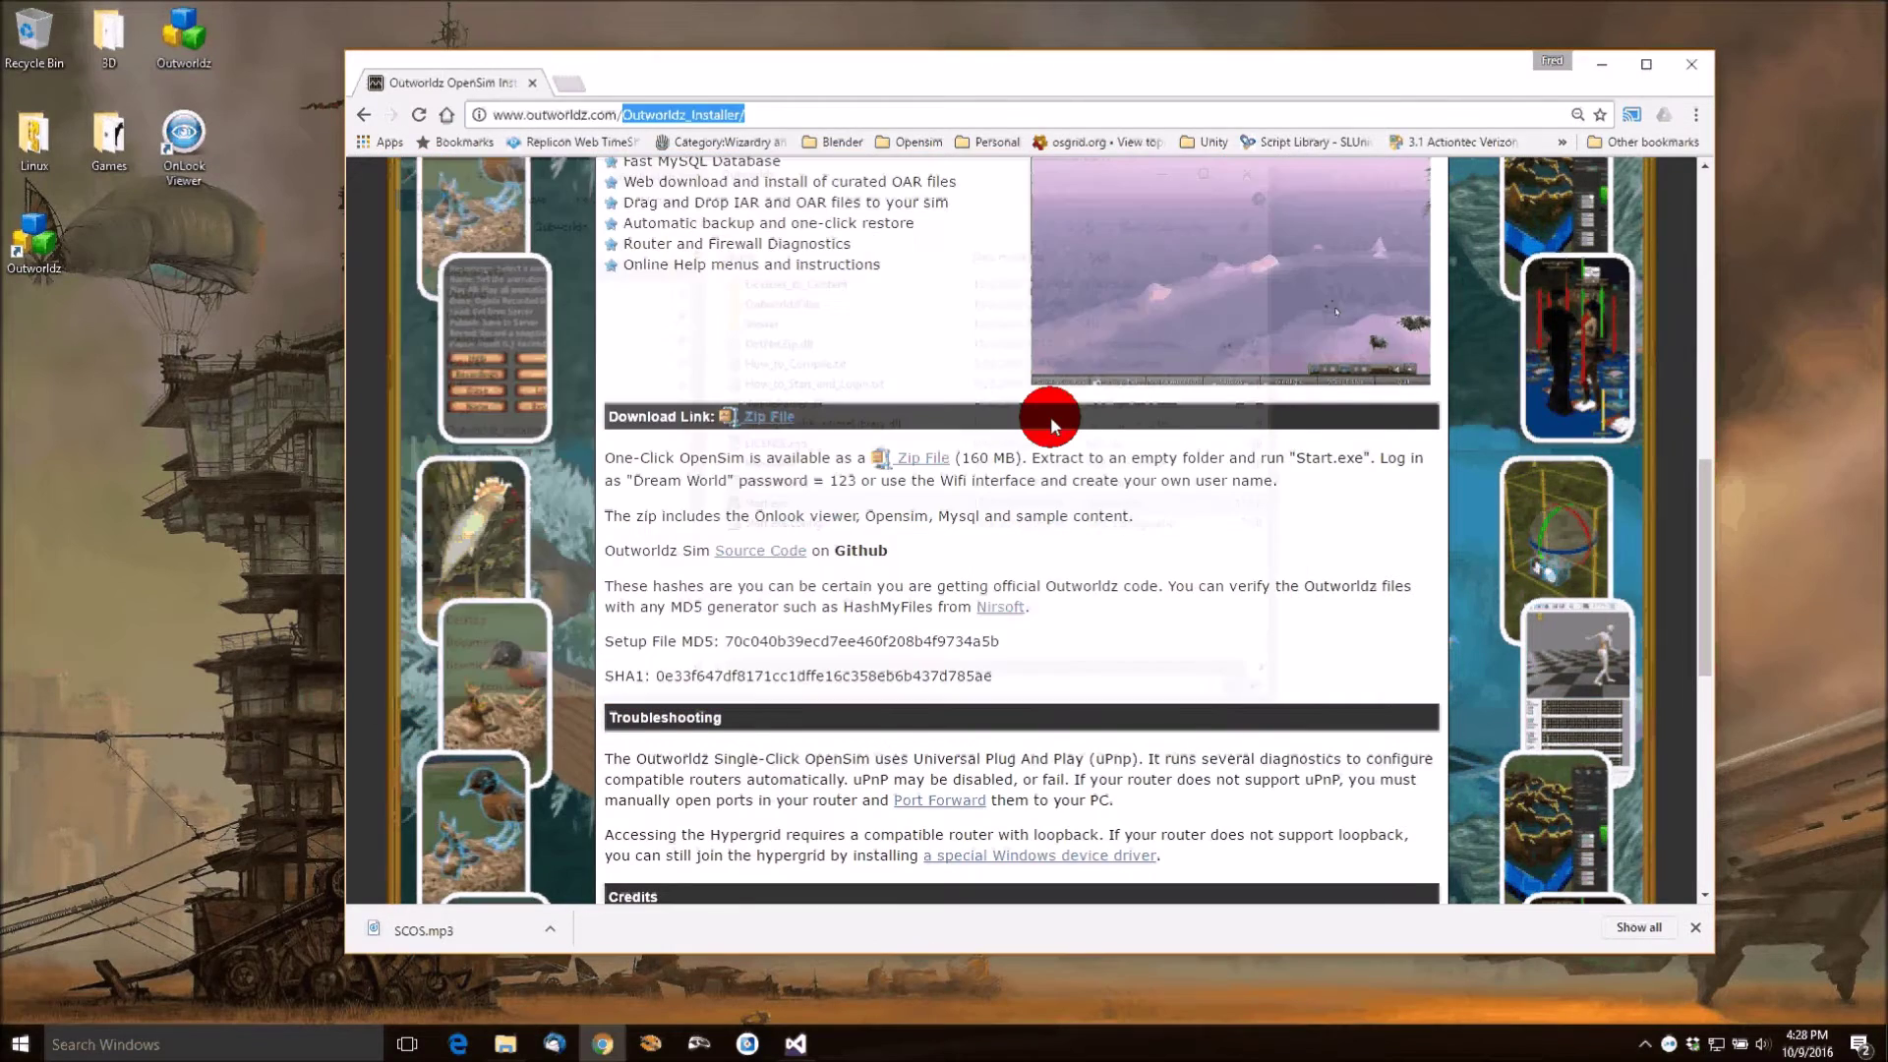
{"action": "left_click", "coordinate": [29, 266]}
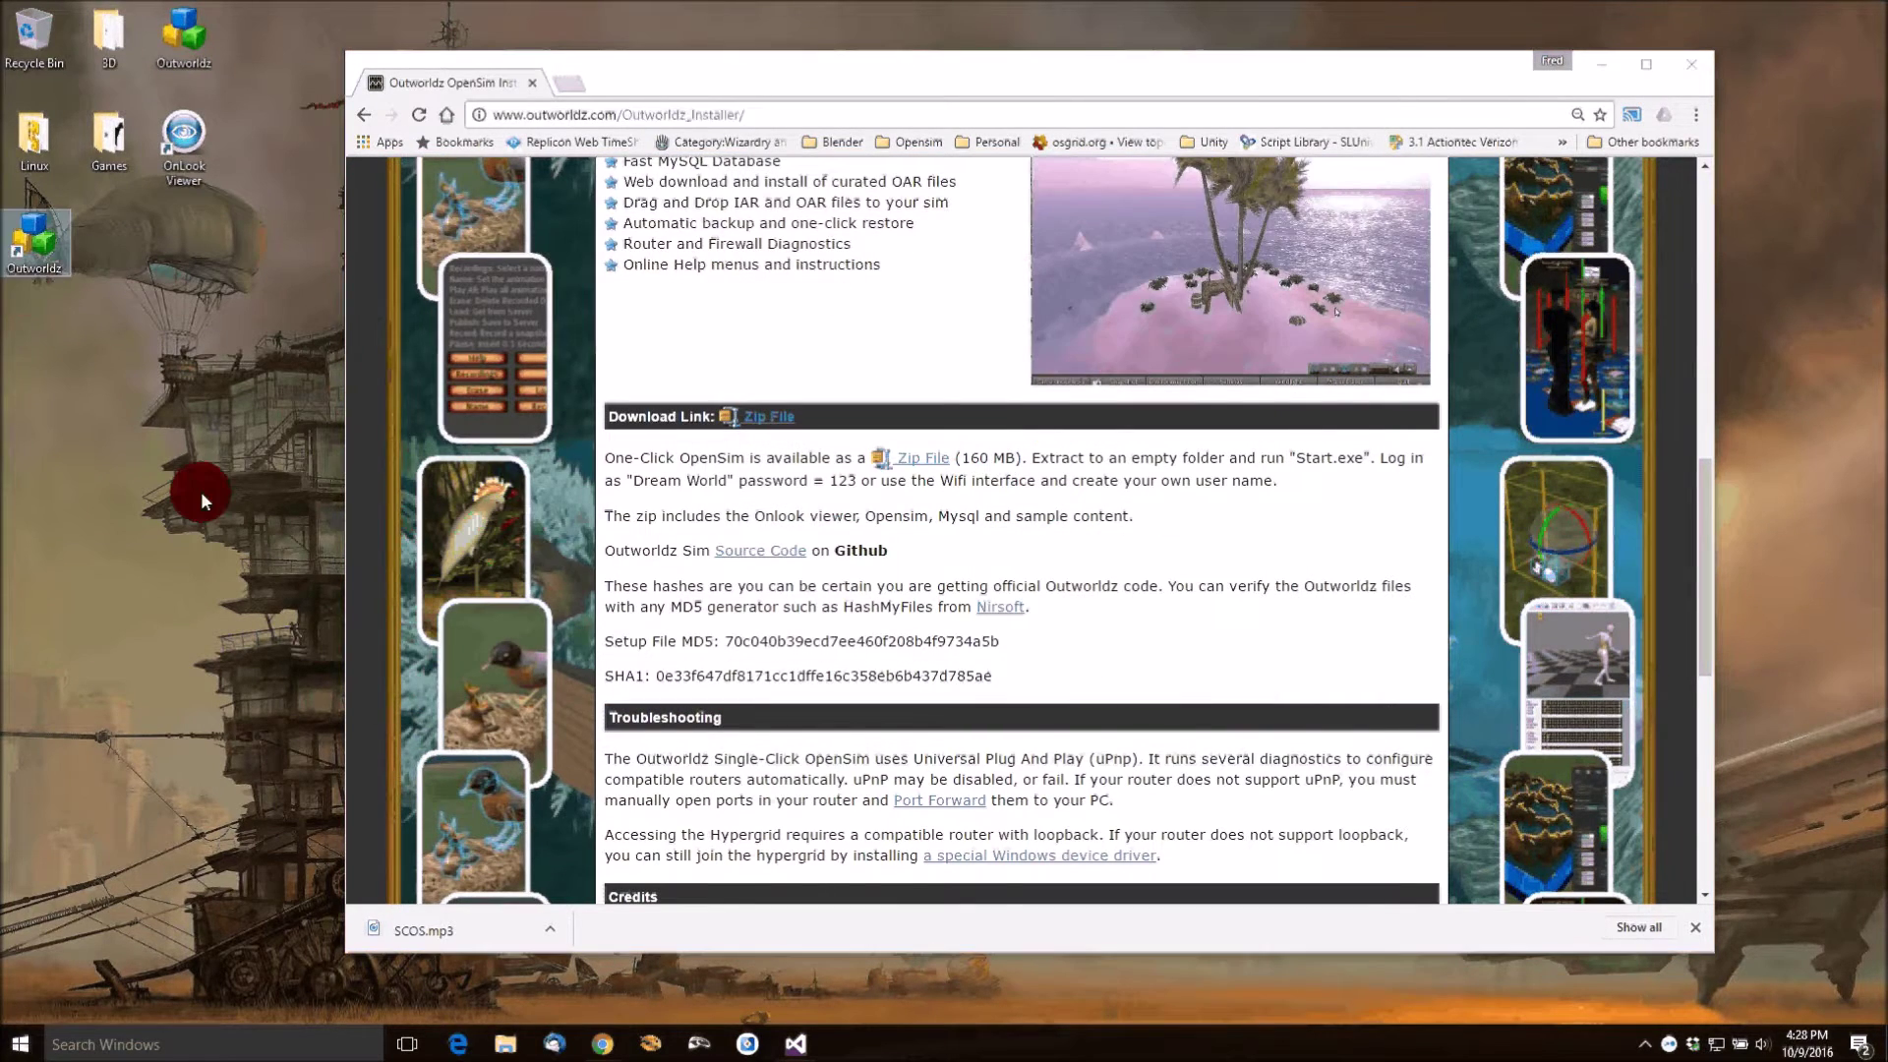
Close the browser and launch Outworldz from its desktop shortcut.
{"action": "left_click", "coordinate": [1693, 66]}
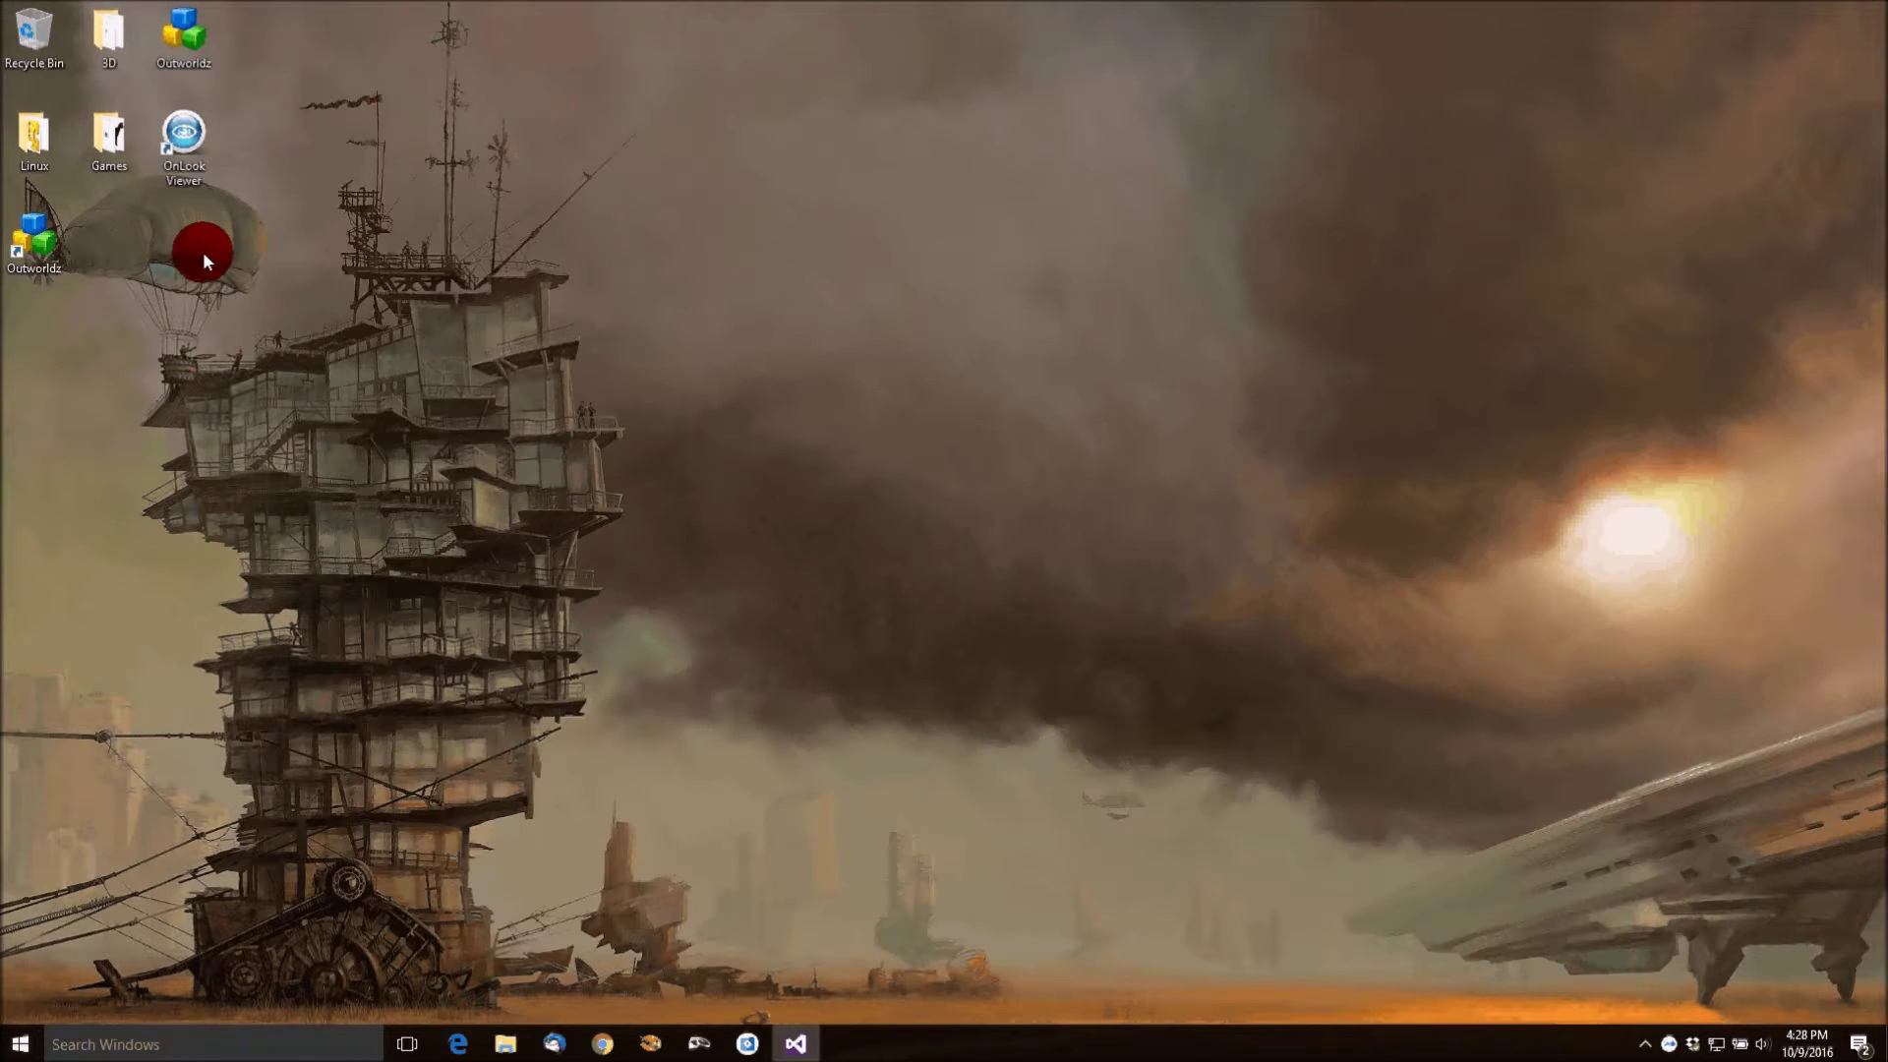
{"action": "left_click", "coordinate": [187, 147]}
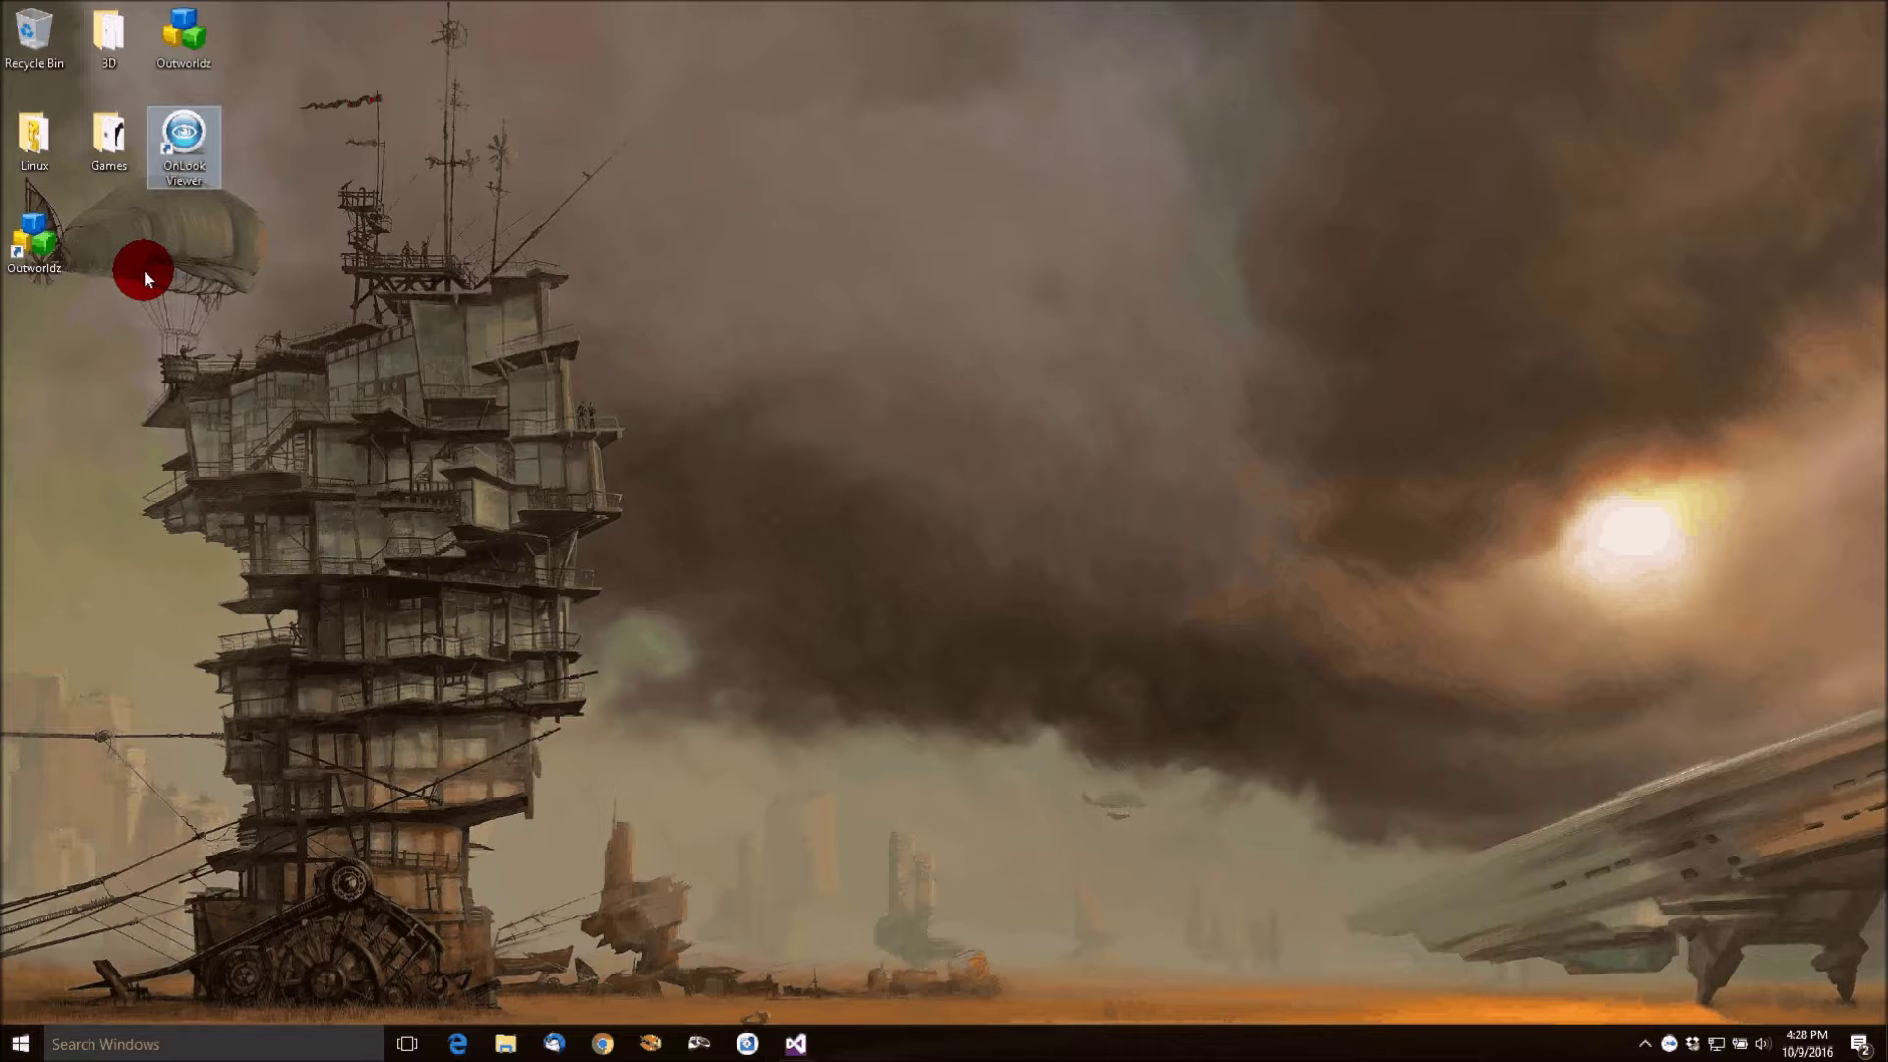
{"action": "double_click", "coordinate": [45, 246]}
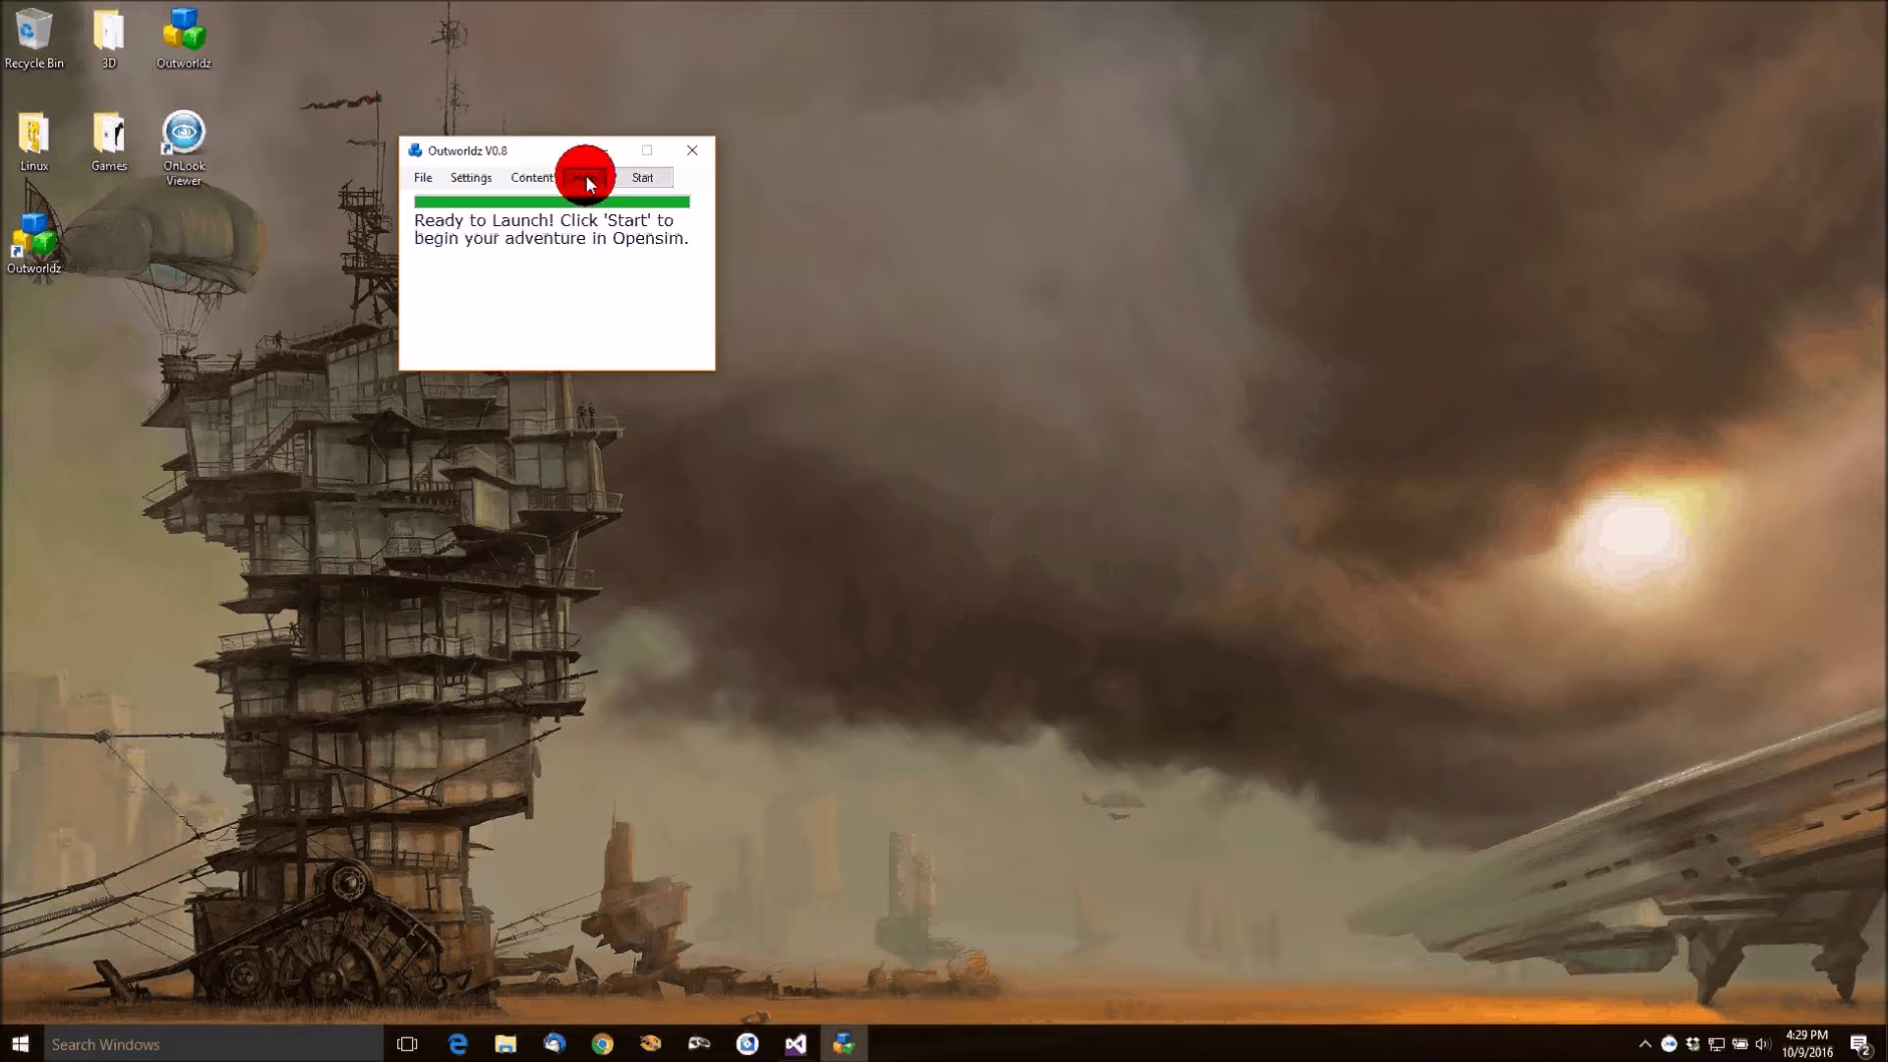
Start the Outworldz simulator and log in to the DreamWorld grid in OnLook Viewer with the remembered credentials.
{"action": "left_click", "coordinate": [582, 175]}
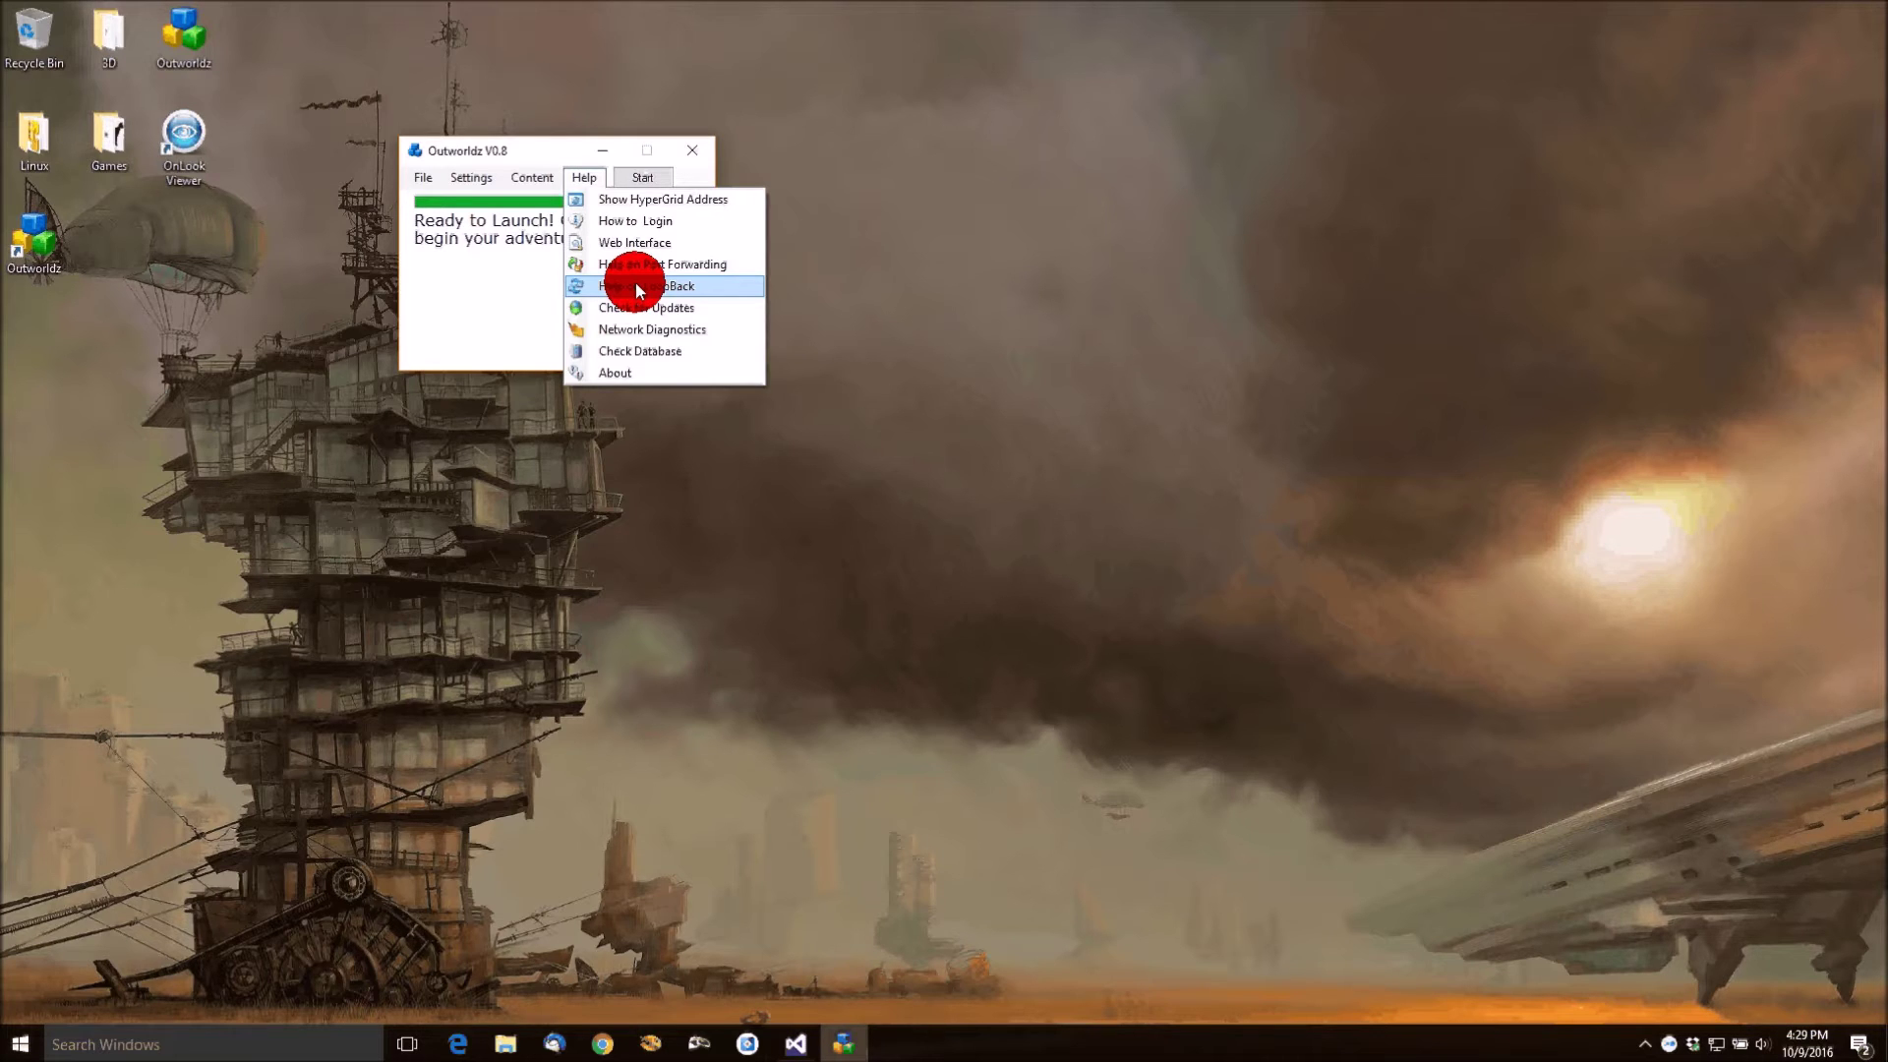
{"action": "left_click", "coordinate": [512, 281]}
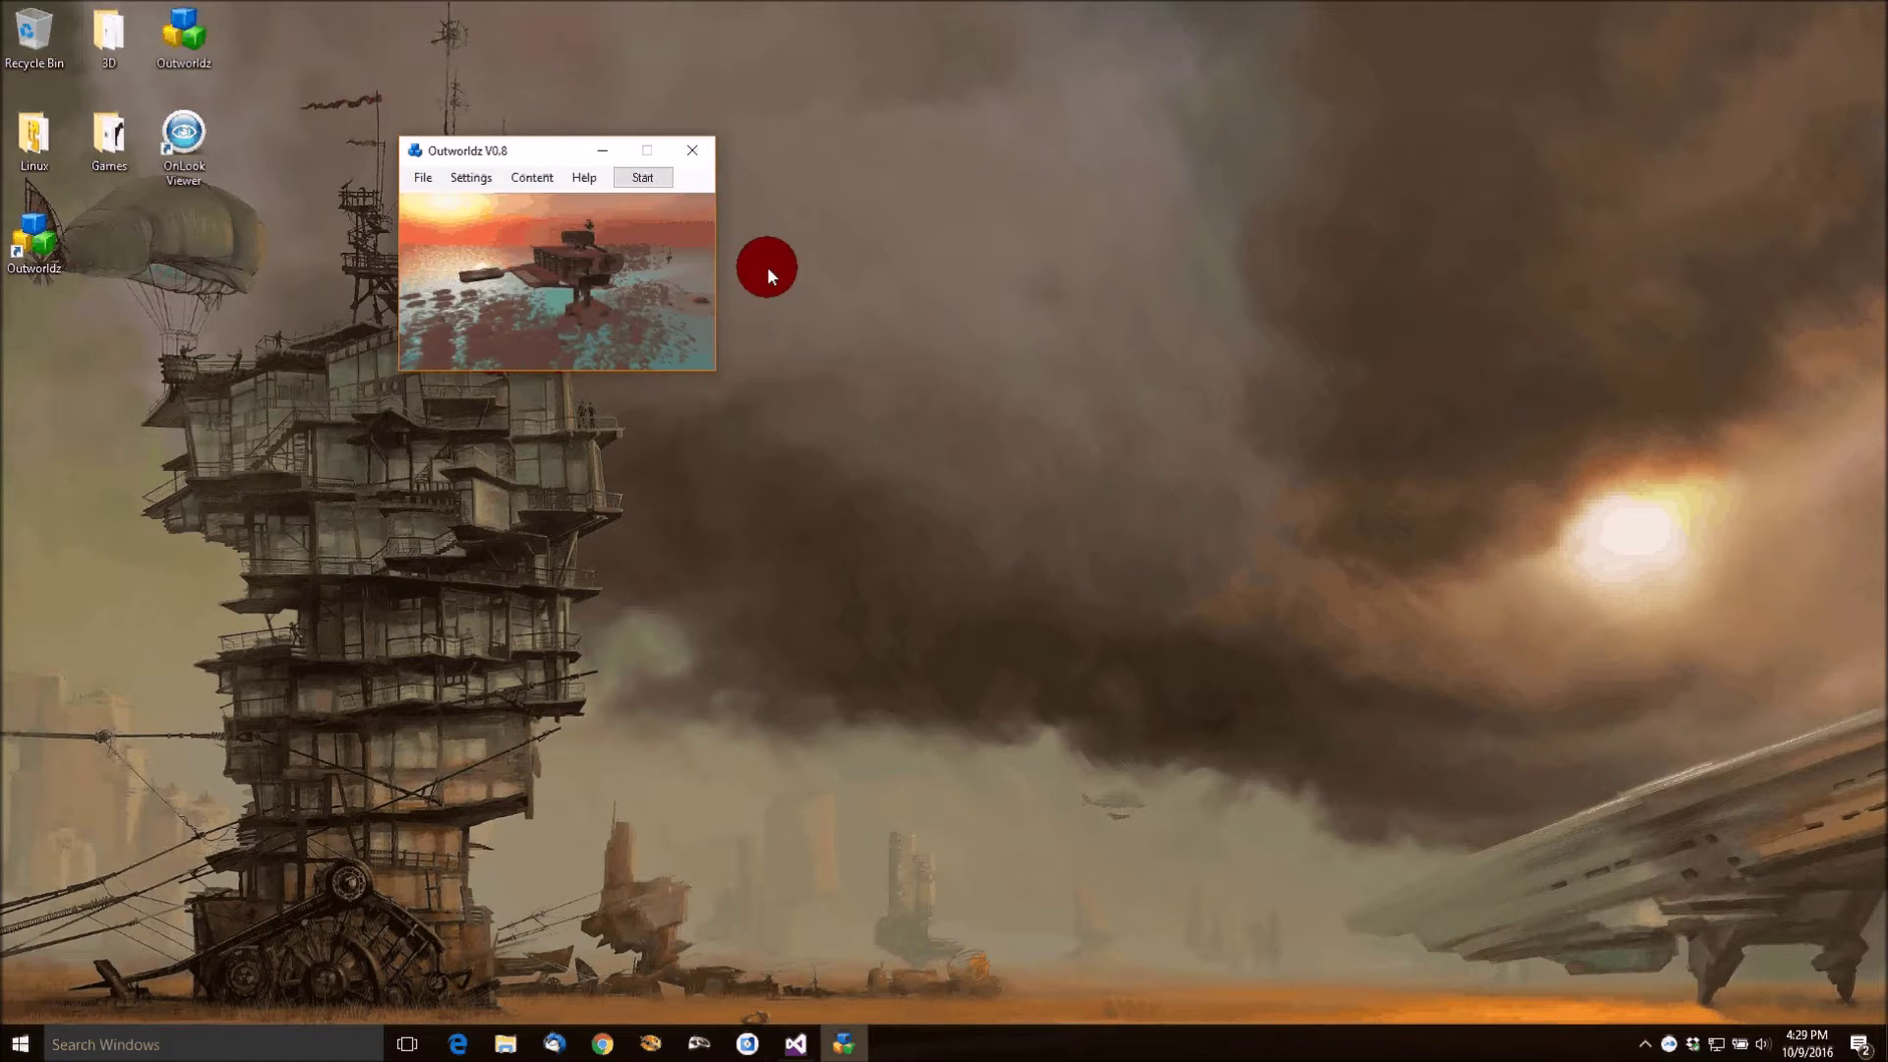
{"action": "left_click", "coordinate": [645, 179]}
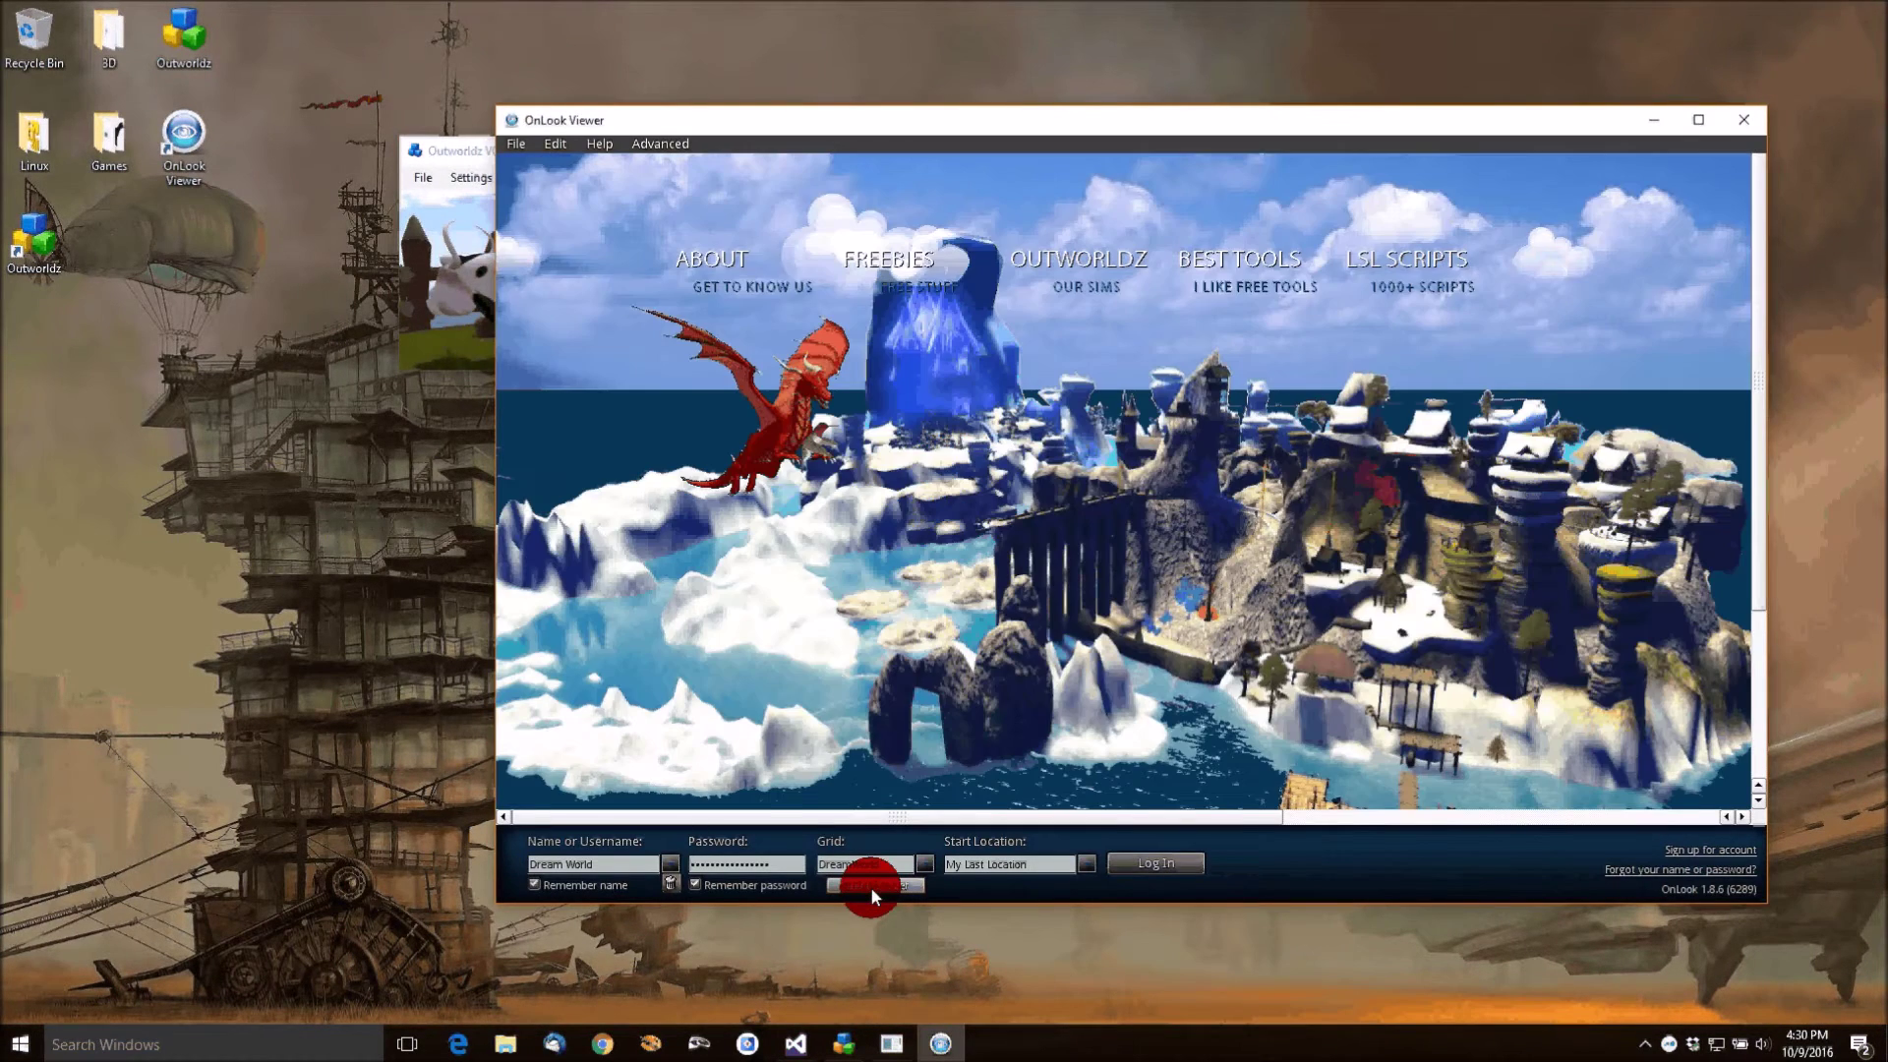
{"action": "left_click", "coordinate": [1157, 866]}
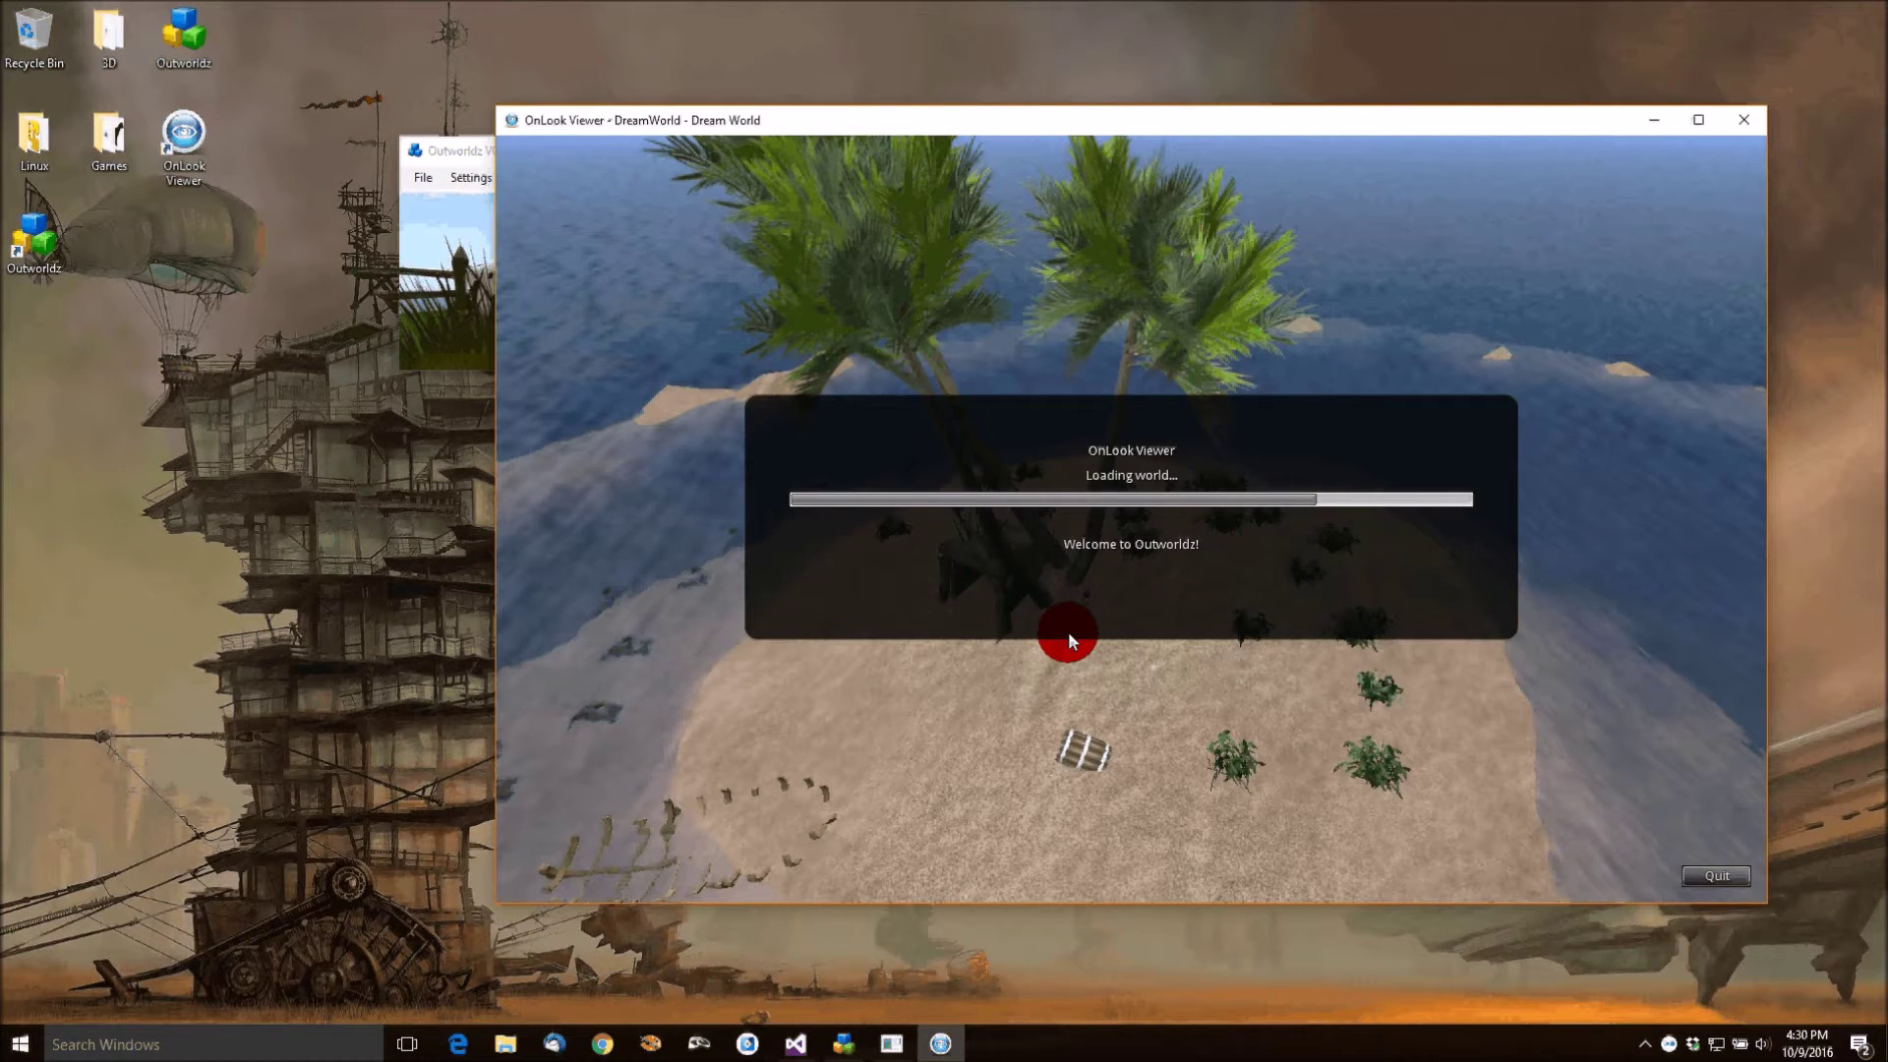
Move the Outworldz control window clear of OnLook Viewer and bring the viewer to the front.
{"action": "left_click", "coordinate": [452, 157]}
{"action": "left_click_drag", "start_coordinate": [451, 173], "coordinate": [104, 660]}
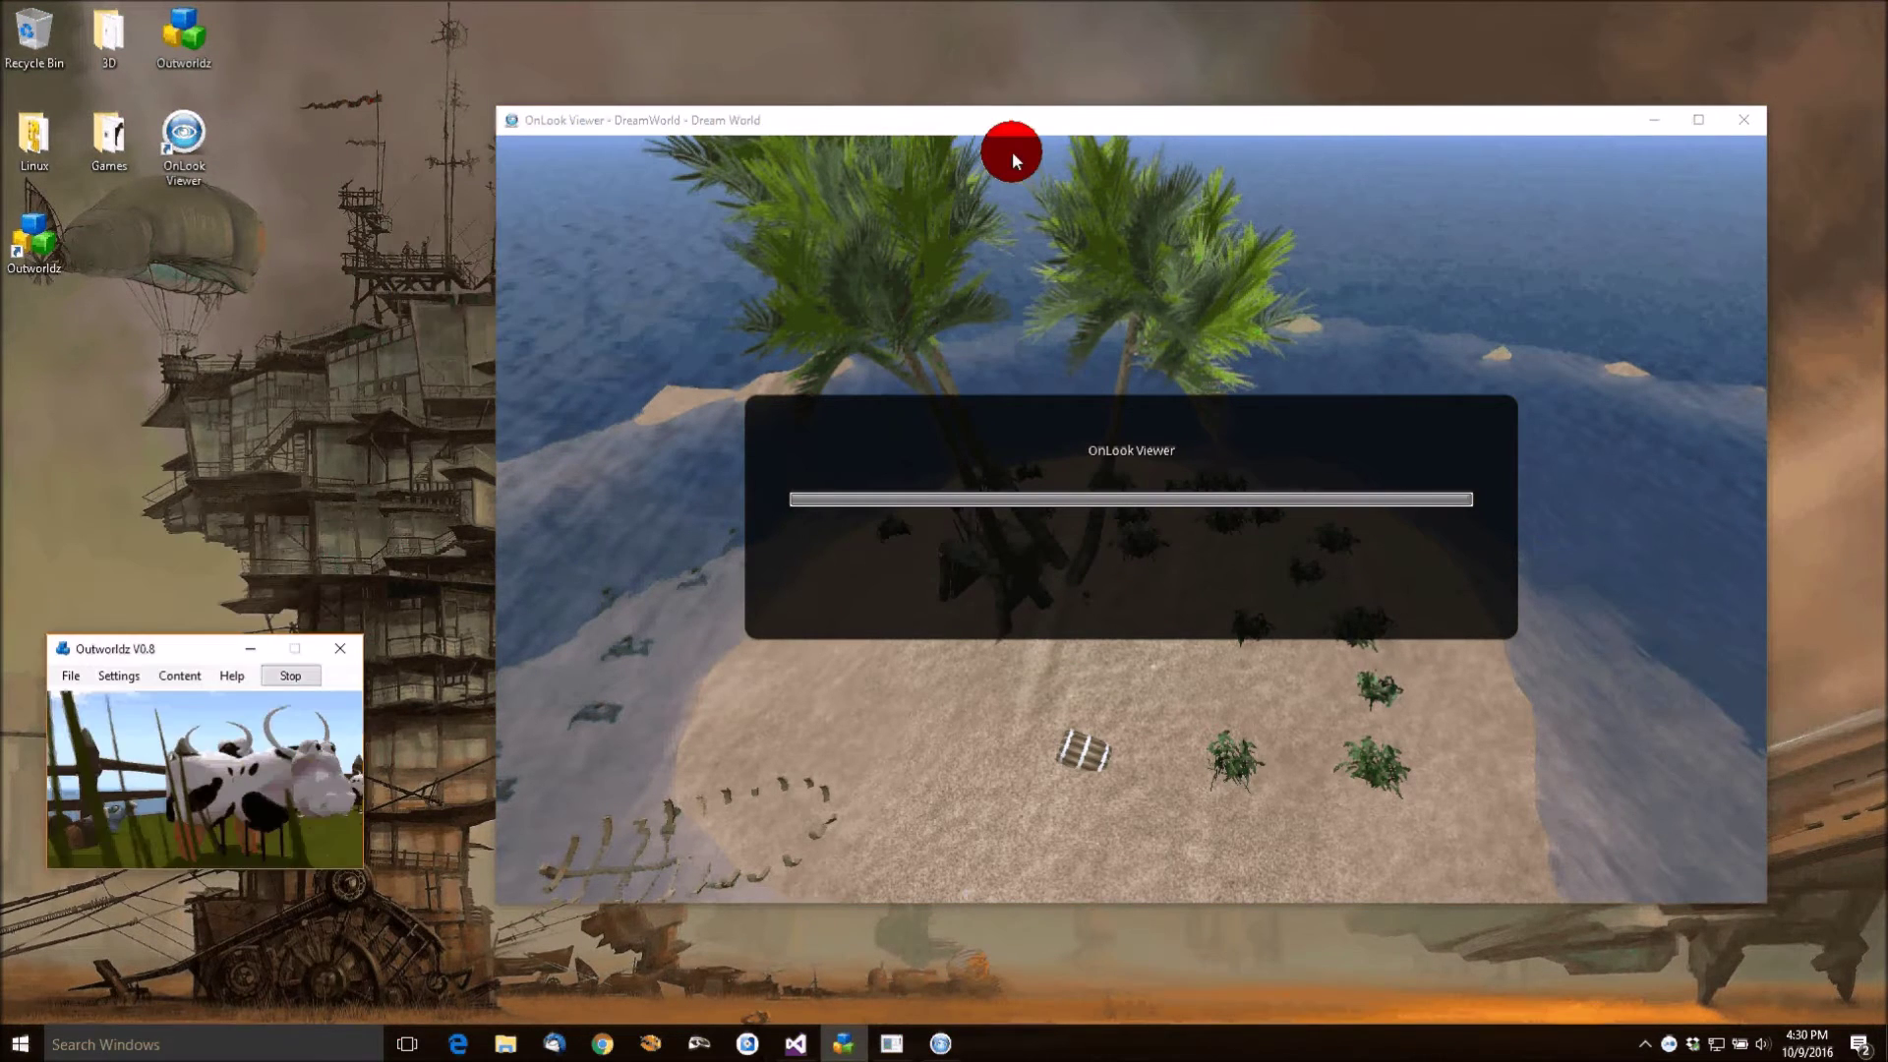
{"action": "left_click", "coordinate": [1016, 160]}
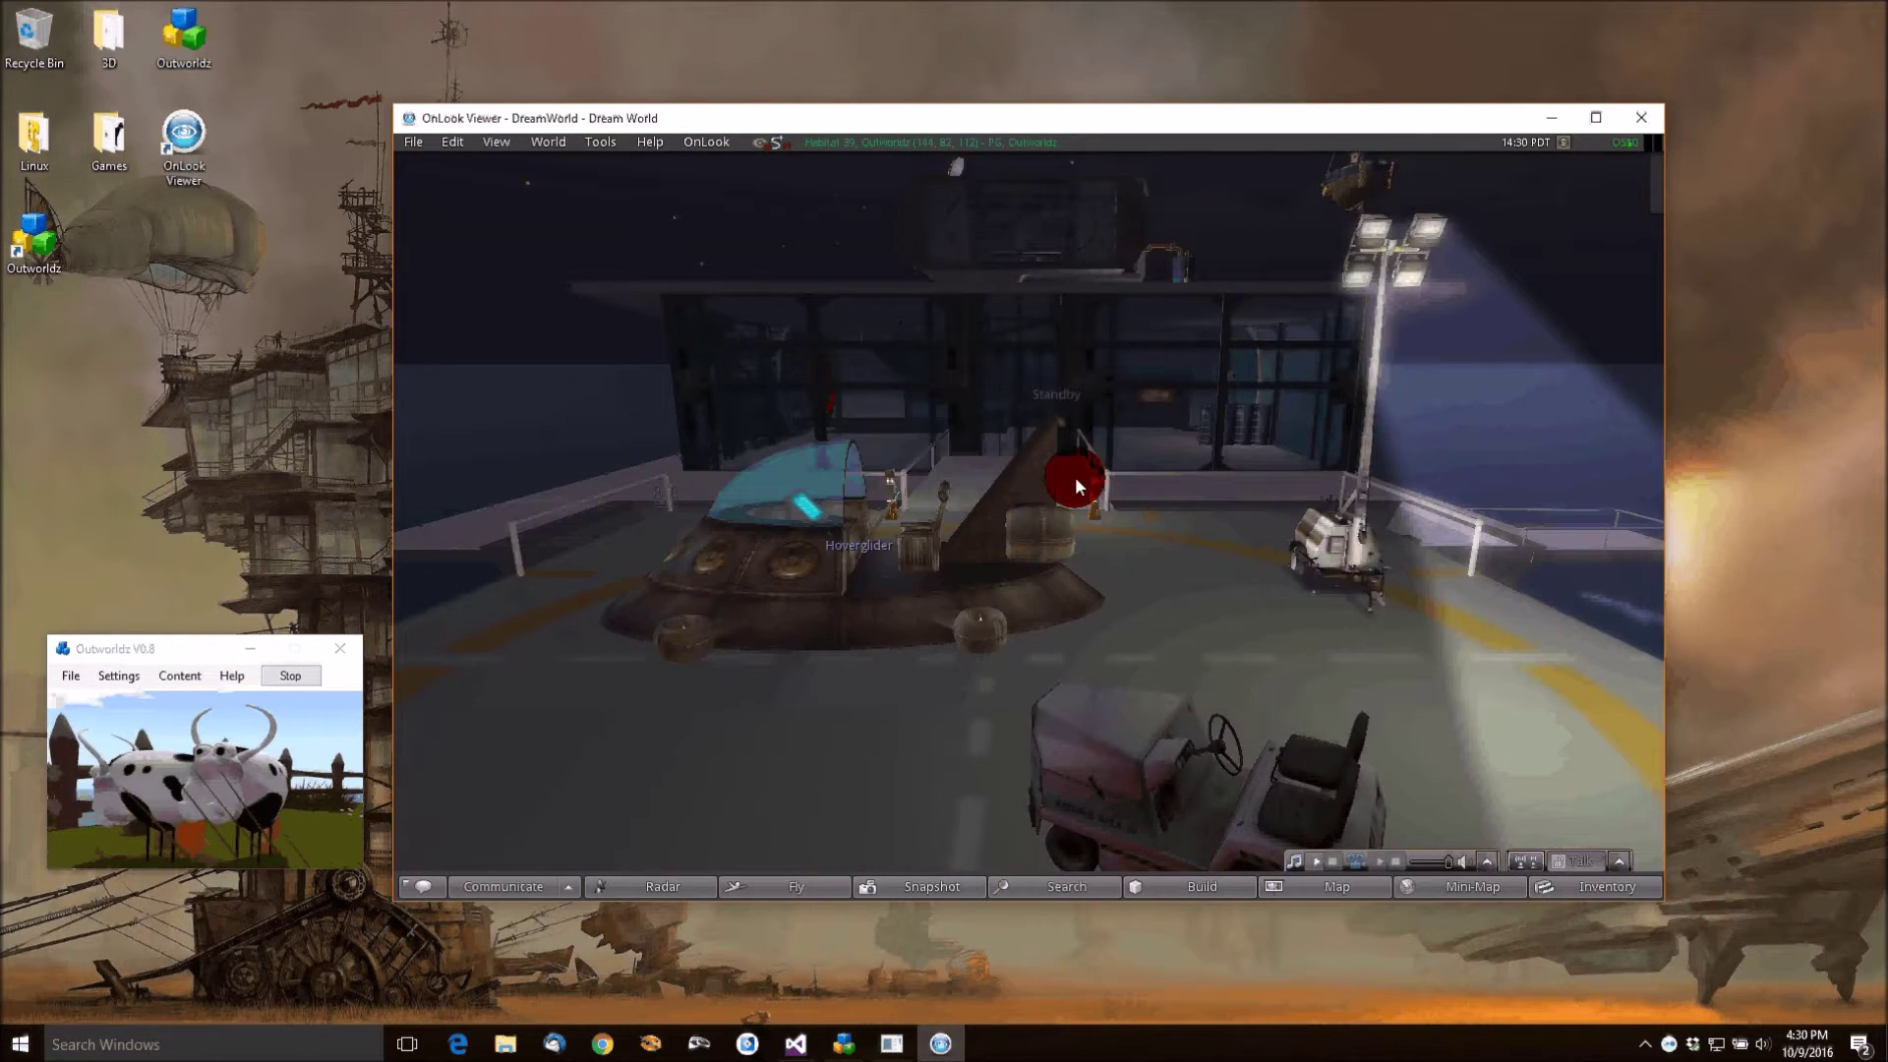
Examine the landing platform and the surrounding station from several angles and distances.
{"action": "left_click_drag", "start_coordinate": [1076, 479], "coordinate": [1029, 515]}
{"action": "mouse_move", "coordinate": [908, 531]}
{"action": "left_mouse_down"}
{"action": "mouse_move", "coordinate": [1029, 515]}
{"action": "mouse_move", "coordinate": [887, 459]}
{"action": "mouse_move", "coordinate": [1029, 515]}
{"action": "left_mouse_up"}
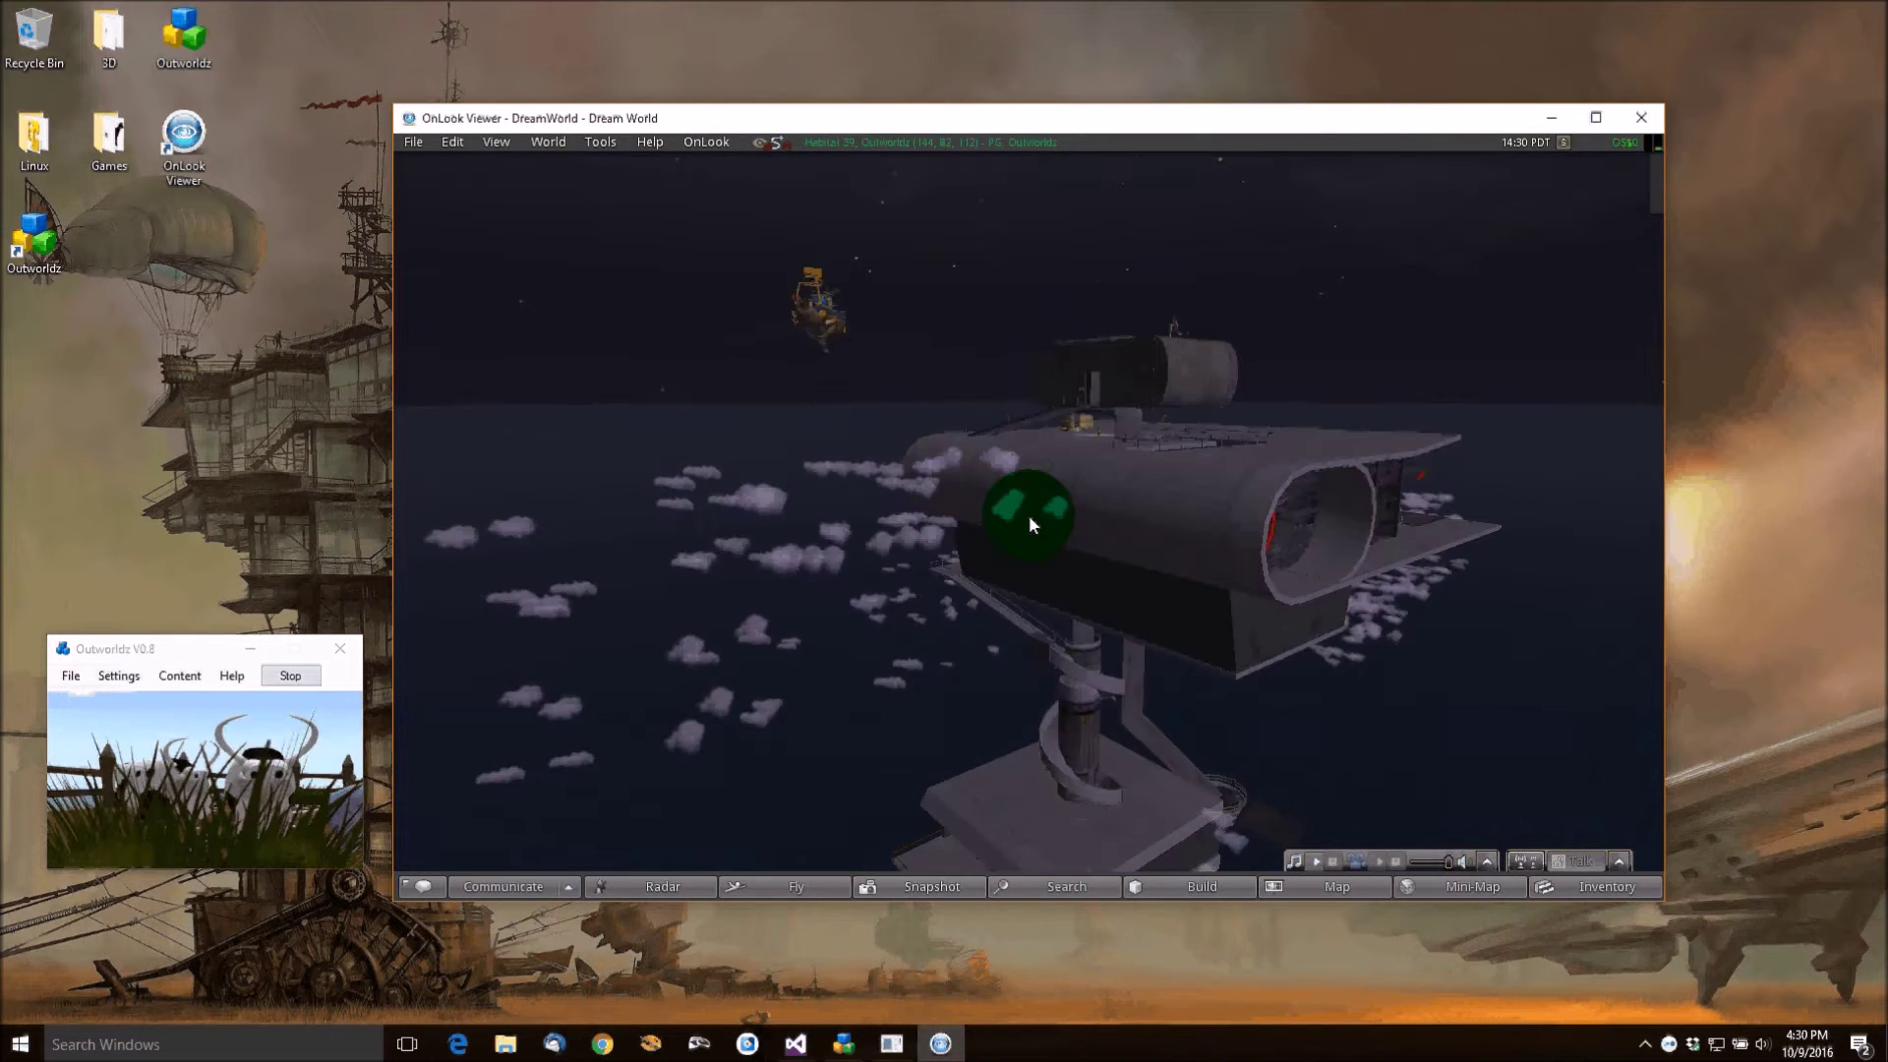
{"action": "key", "text": "Escape"}
{"action": "mouse_move", "coordinate": [918, 335]}
{"action": "left_mouse_down"}
{"action": "mouse_move", "coordinate": [1082, 645]}
{"action": "mouse_move", "coordinate": [1025, 516]}
{"action": "mouse_move", "coordinate": [1335, 523]}
{"action": "mouse_move", "coordinate": [1289, 488]}
{"action": "mouse_move", "coordinate": [1027, 517]}
{"action": "mouse_move", "coordinate": [1052, 521]}
{"action": "left_mouse_up"}
{"action": "scroll", "coordinate": [1029, 516], "scroll_direction": "down", "scroll_amount": 5}
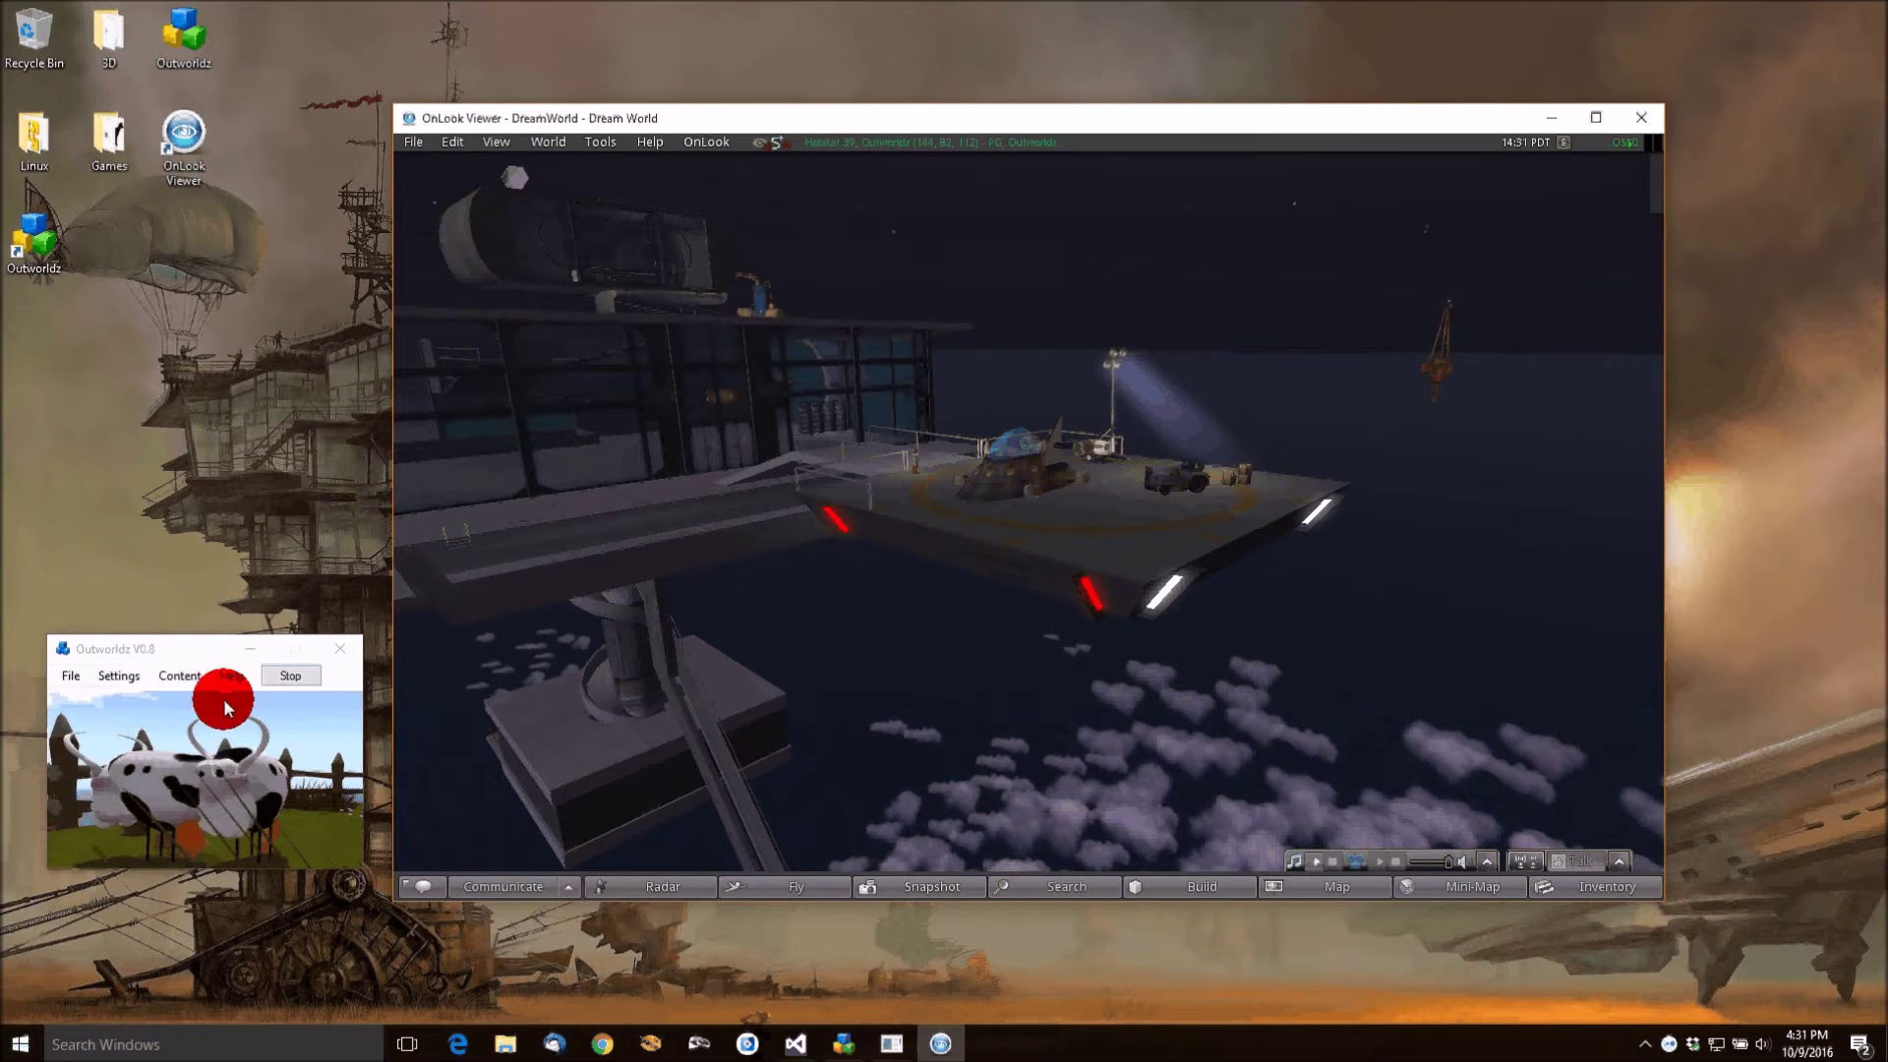
Load the Empty.oar island into the running world and look over its terrain.
{"action": "left_click_drag", "start_coordinate": [212, 649], "coordinate": [207, 415]}
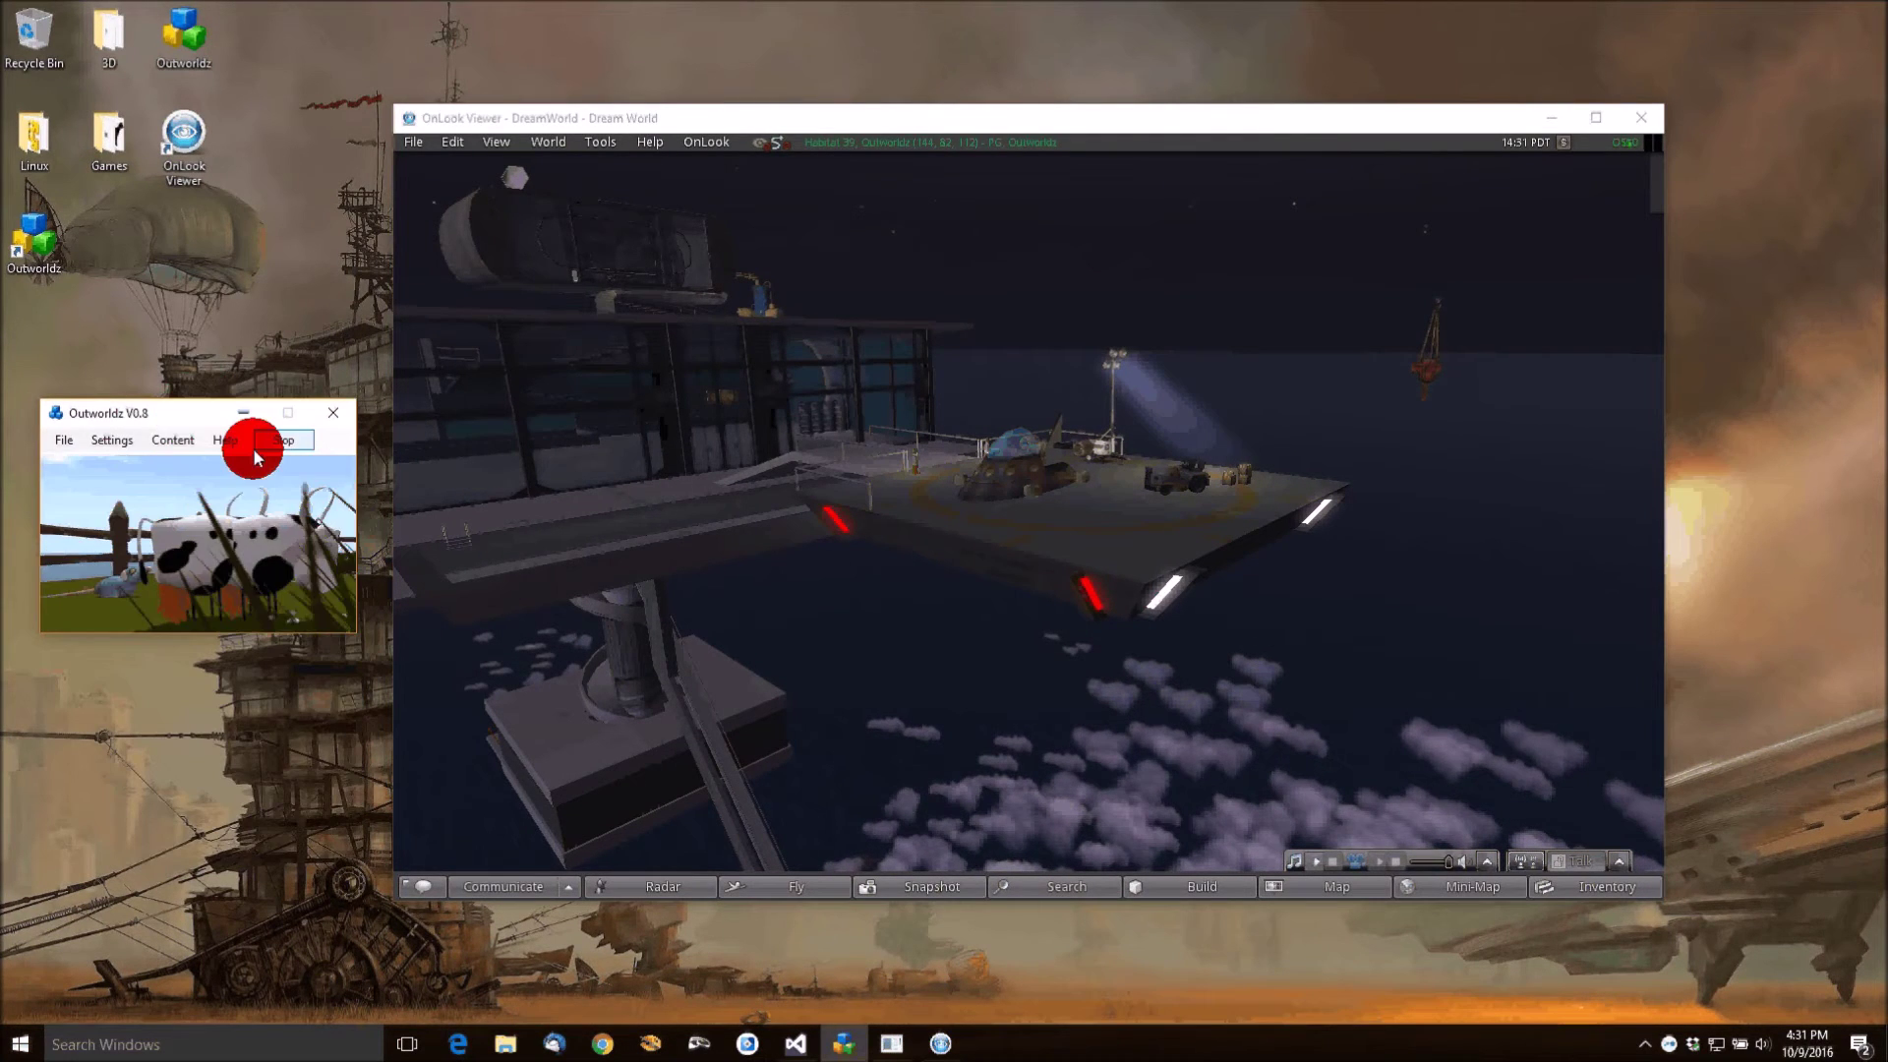
{"action": "left_click", "coordinate": [172, 439]}
{"action": "mouse_move", "coordinate": [201, 462]}
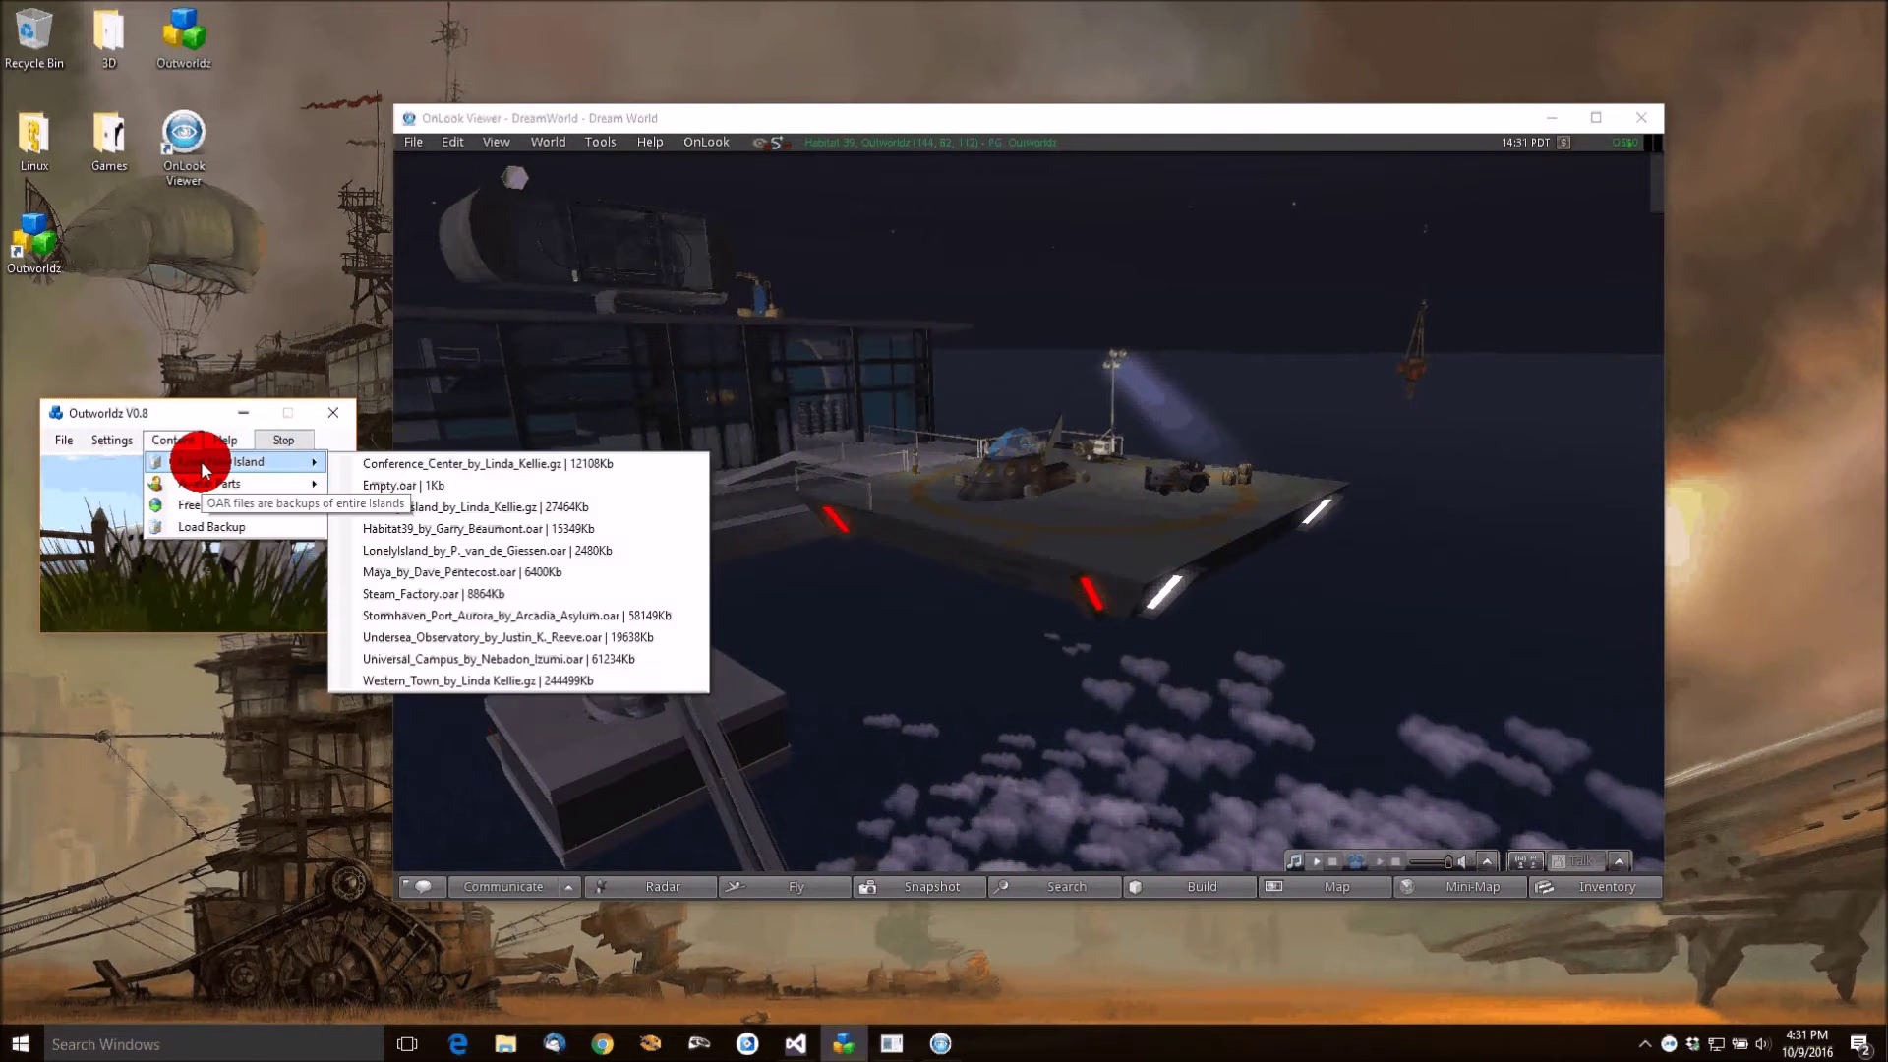
{"action": "left_click", "coordinate": [350, 471]}
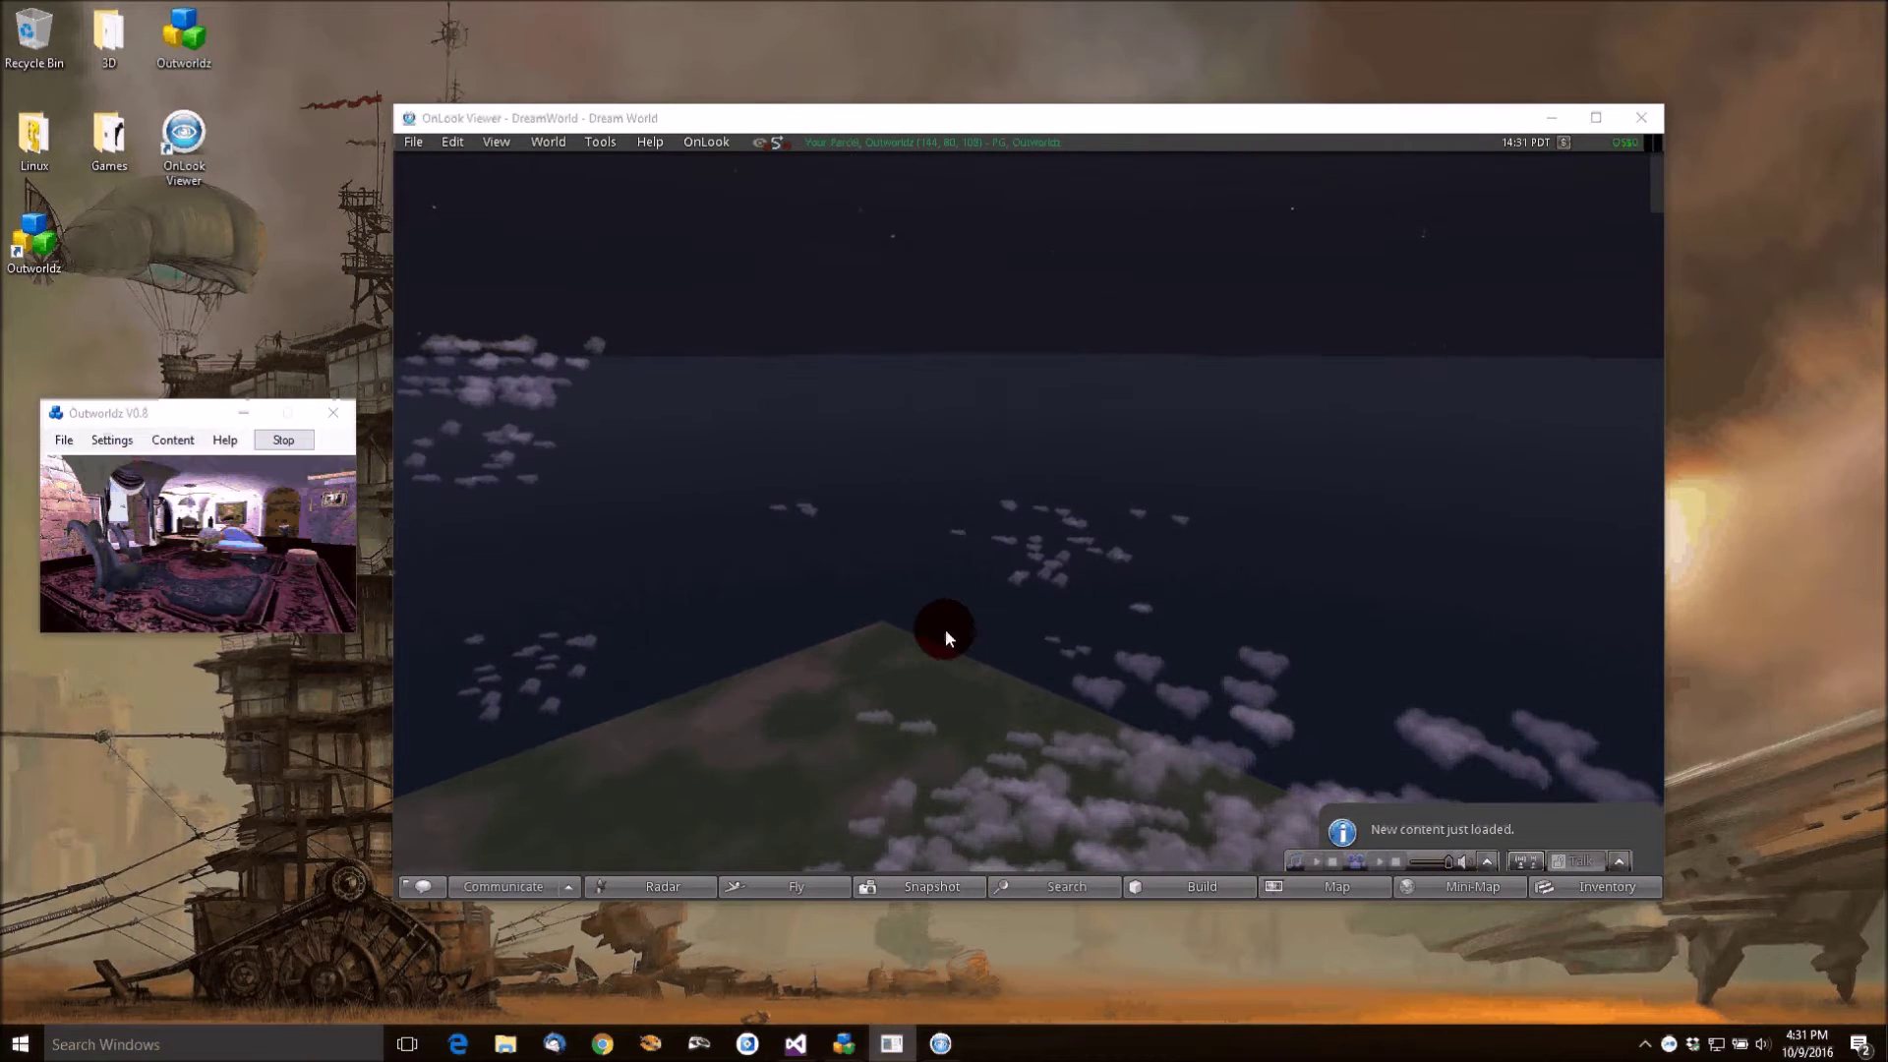
{"action": "left_click", "coordinate": [893, 735], "text": "alt"}
{"action": "mouse_move", "coordinate": [1031, 523]}
{"action": "left_mouse_down"}
{"action": "mouse_move", "coordinate": [898, 548]}
{"action": "mouse_move", "coordinate": [1030, 523]}
{"action": "left_mouse_up"}
{"action": "key", "text": "Up"}
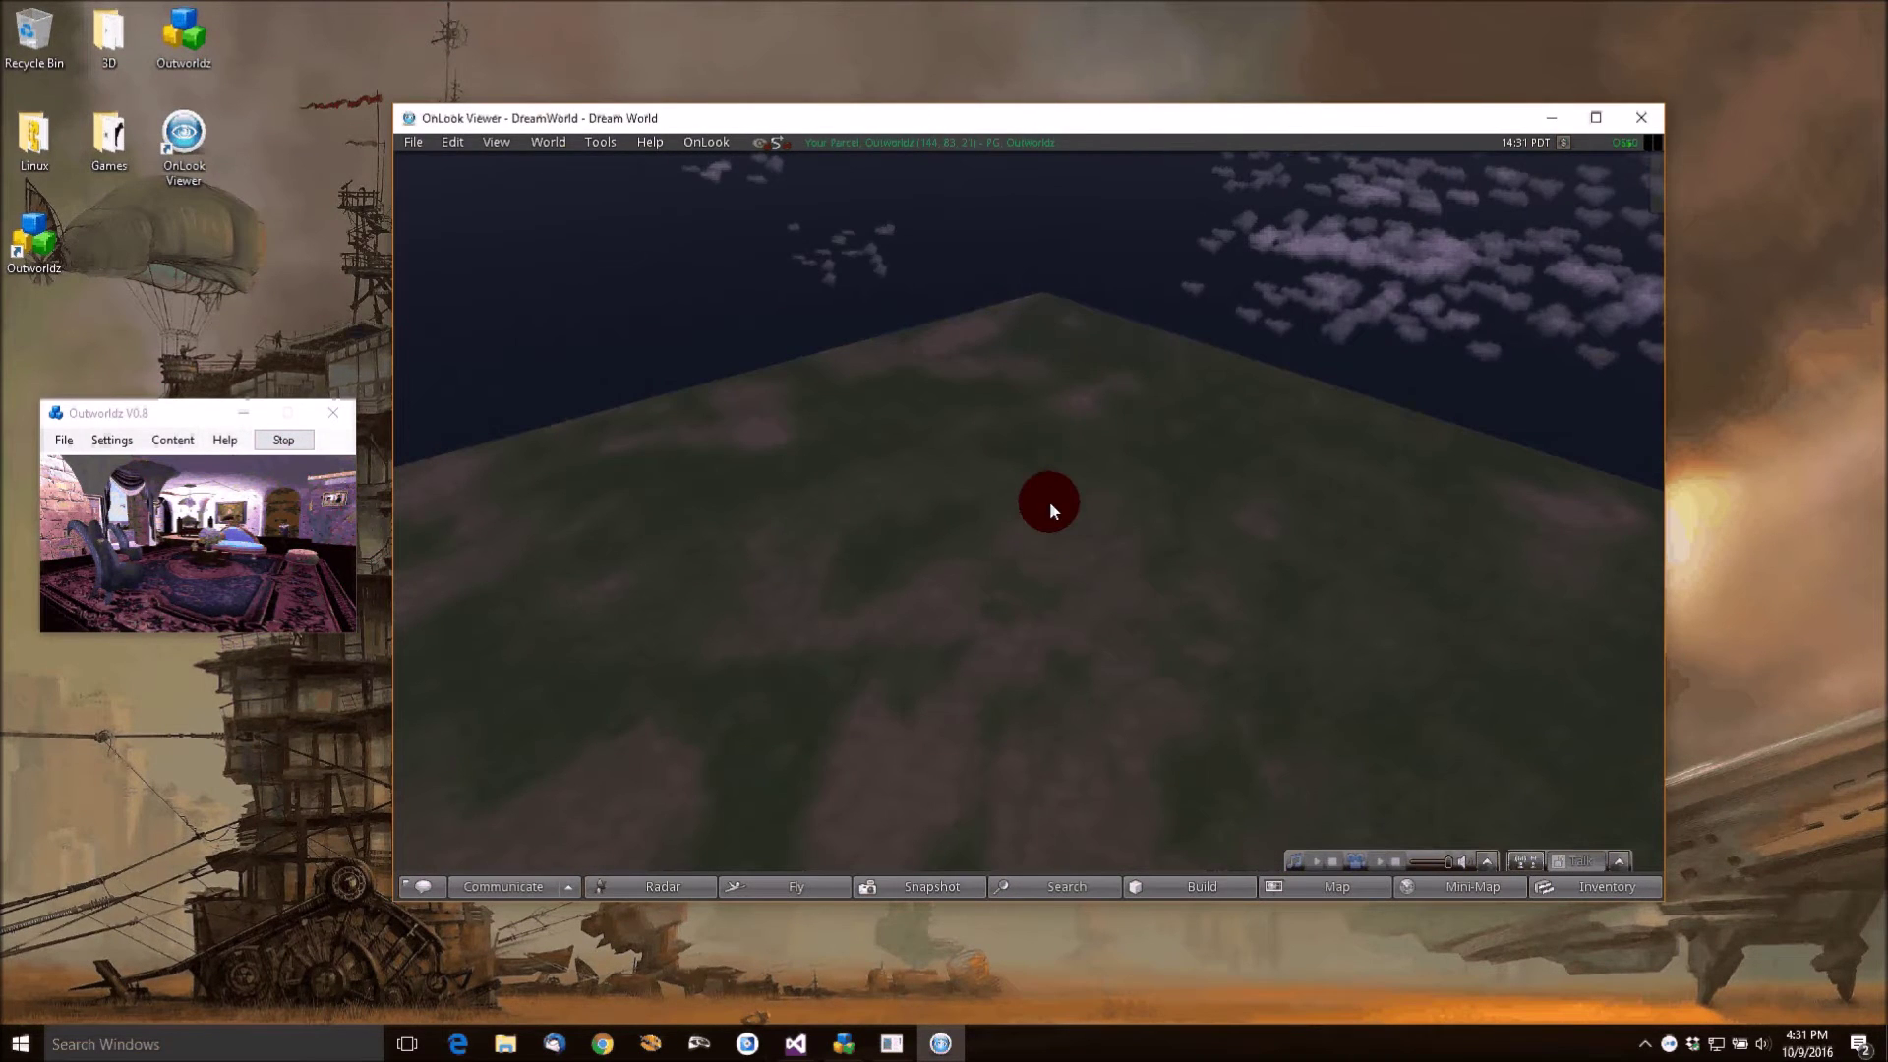
{"action": "left_click_drag", "start_coordinate": [1047, 510], "coordinate": [440, 495]}
Load the LonelyIsland OAR as the new island and inspect it up close in the viewer.
{"action": "left_click", "coordinate": [175, 439]}
{"action": "left_click", "coordinate": [228, 464]}
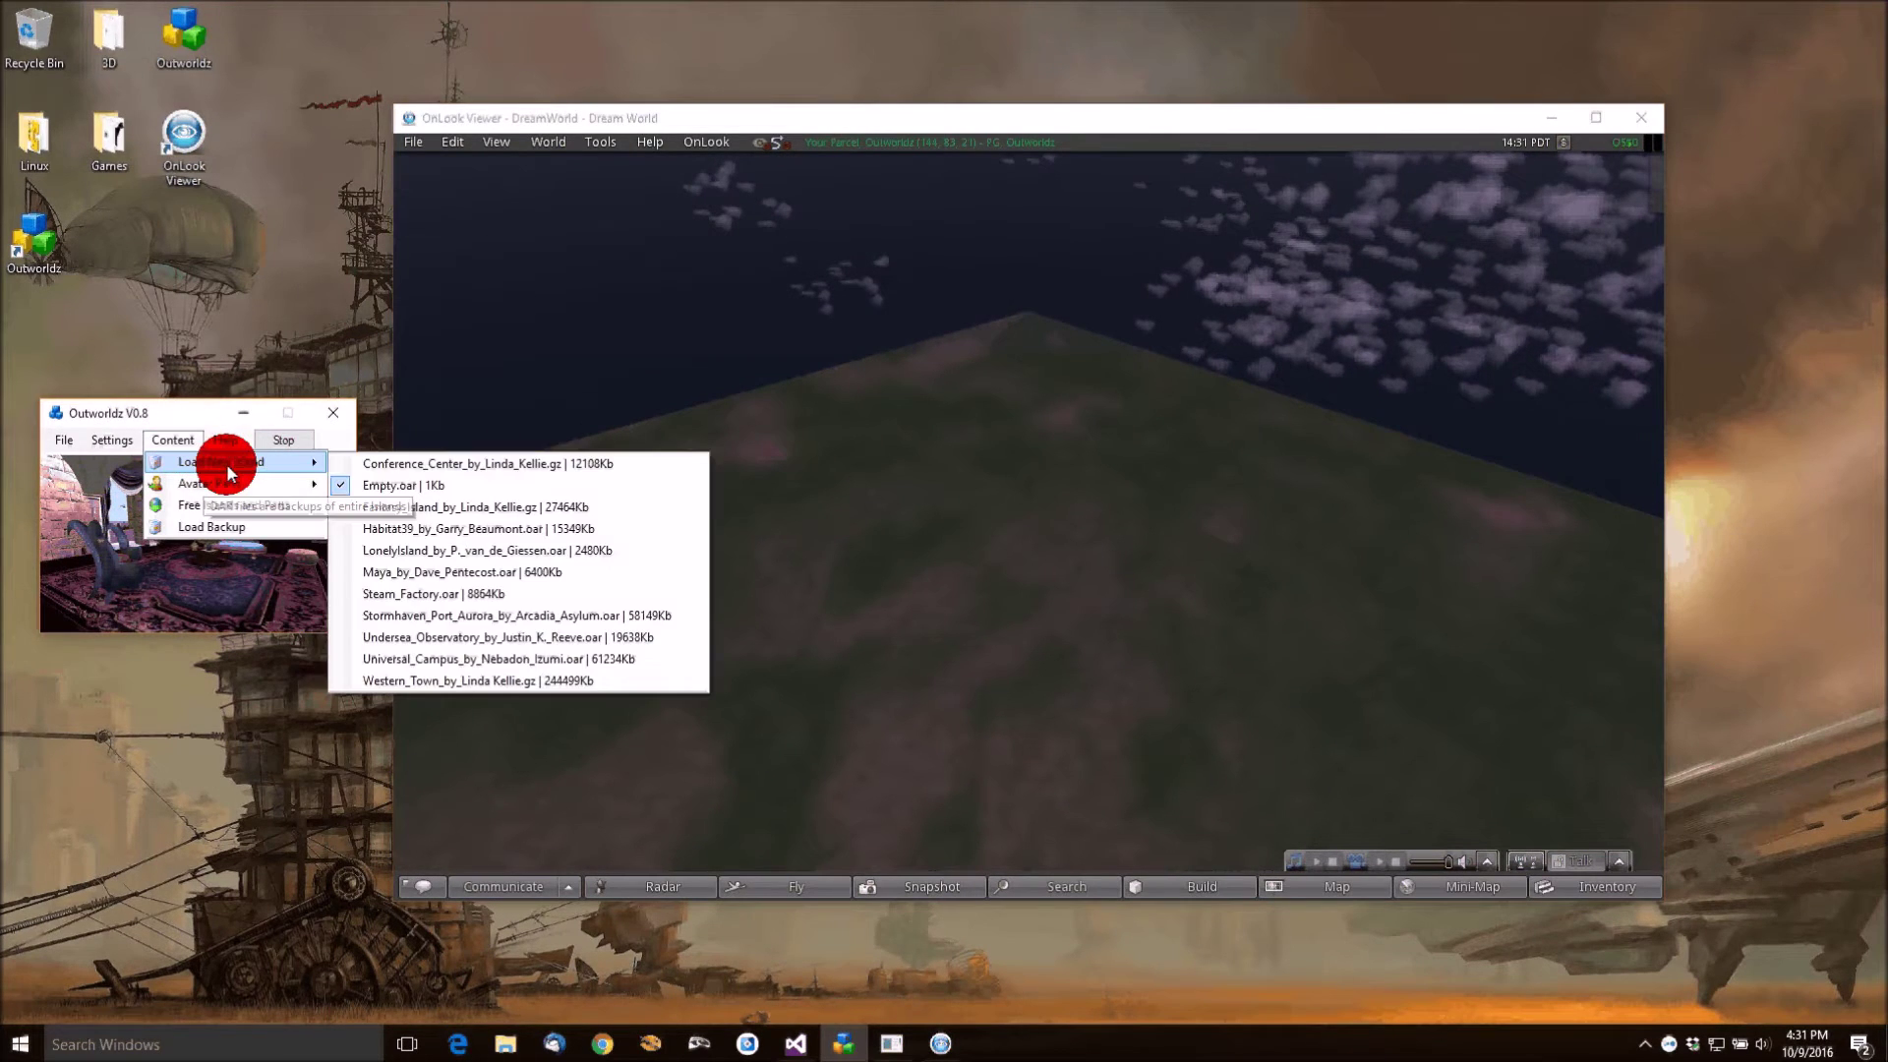
{"action": "left_click", "coordinate": [466, 552]}
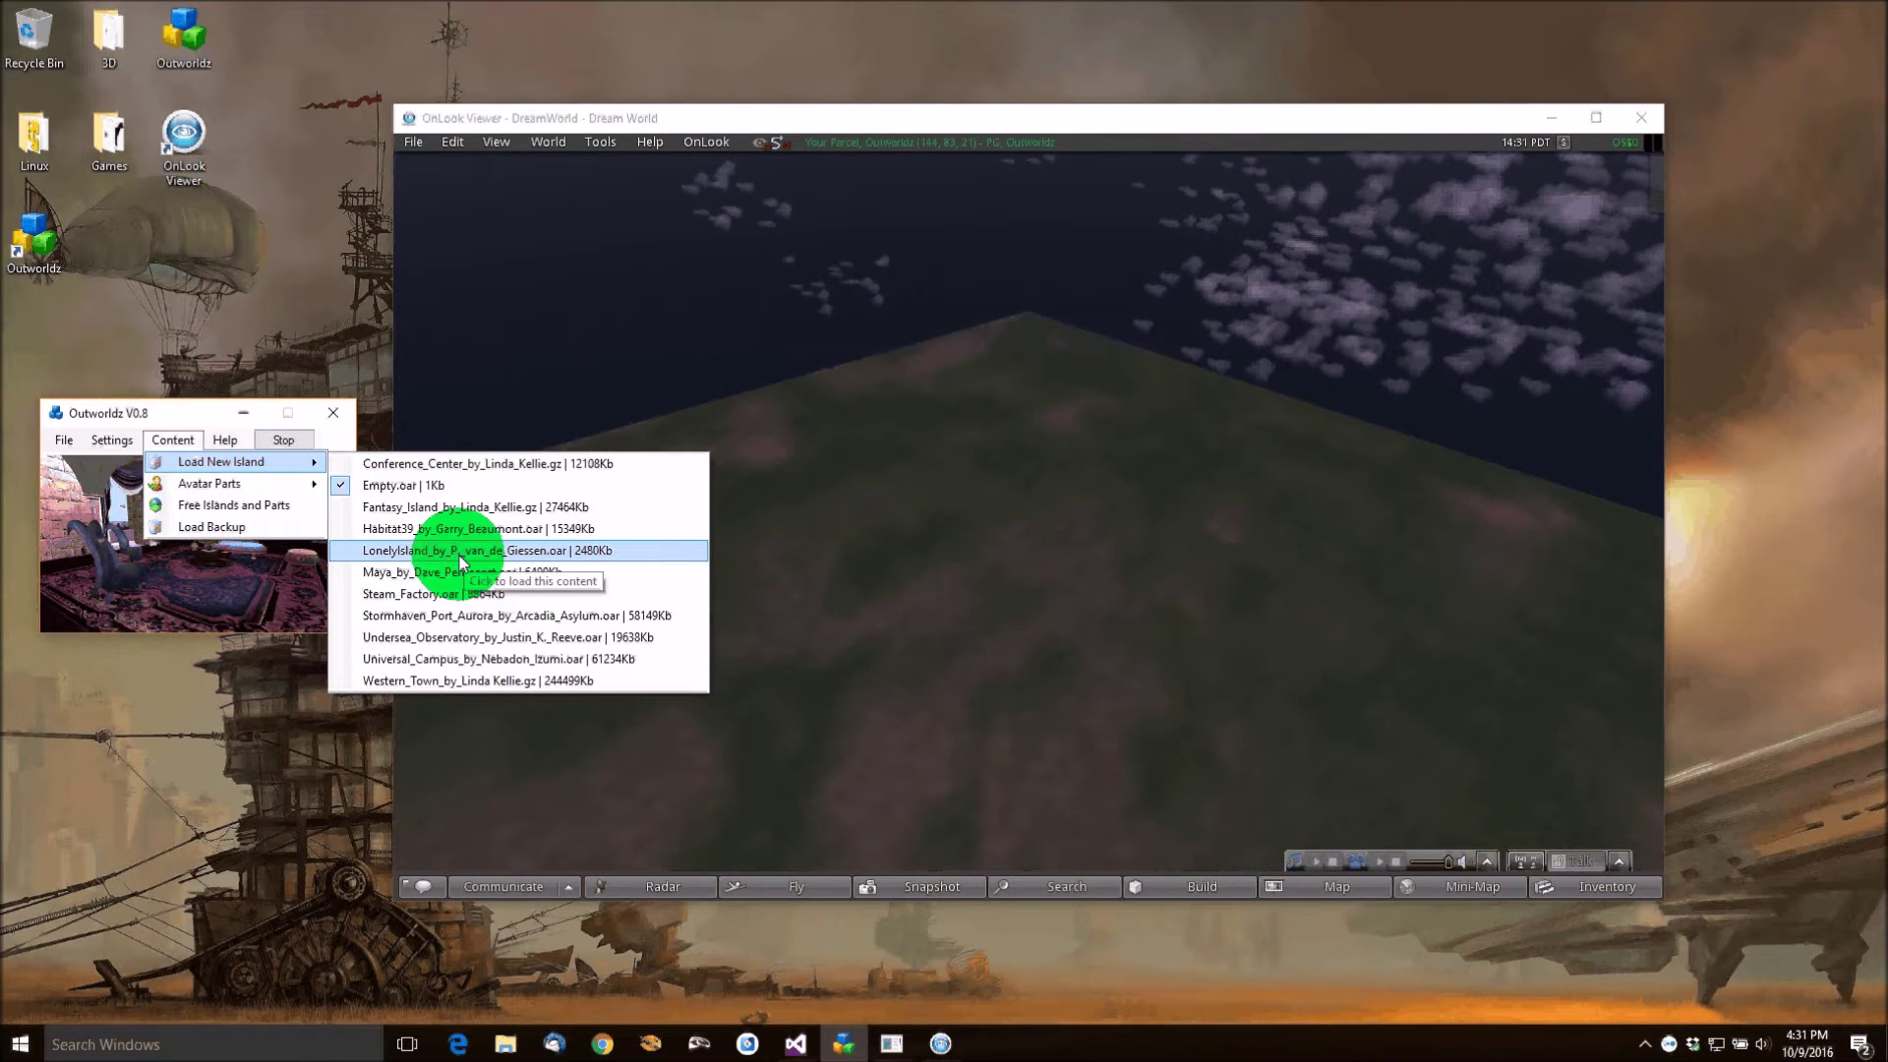
{"action": "left_click", "coordinate": [790, 553]}
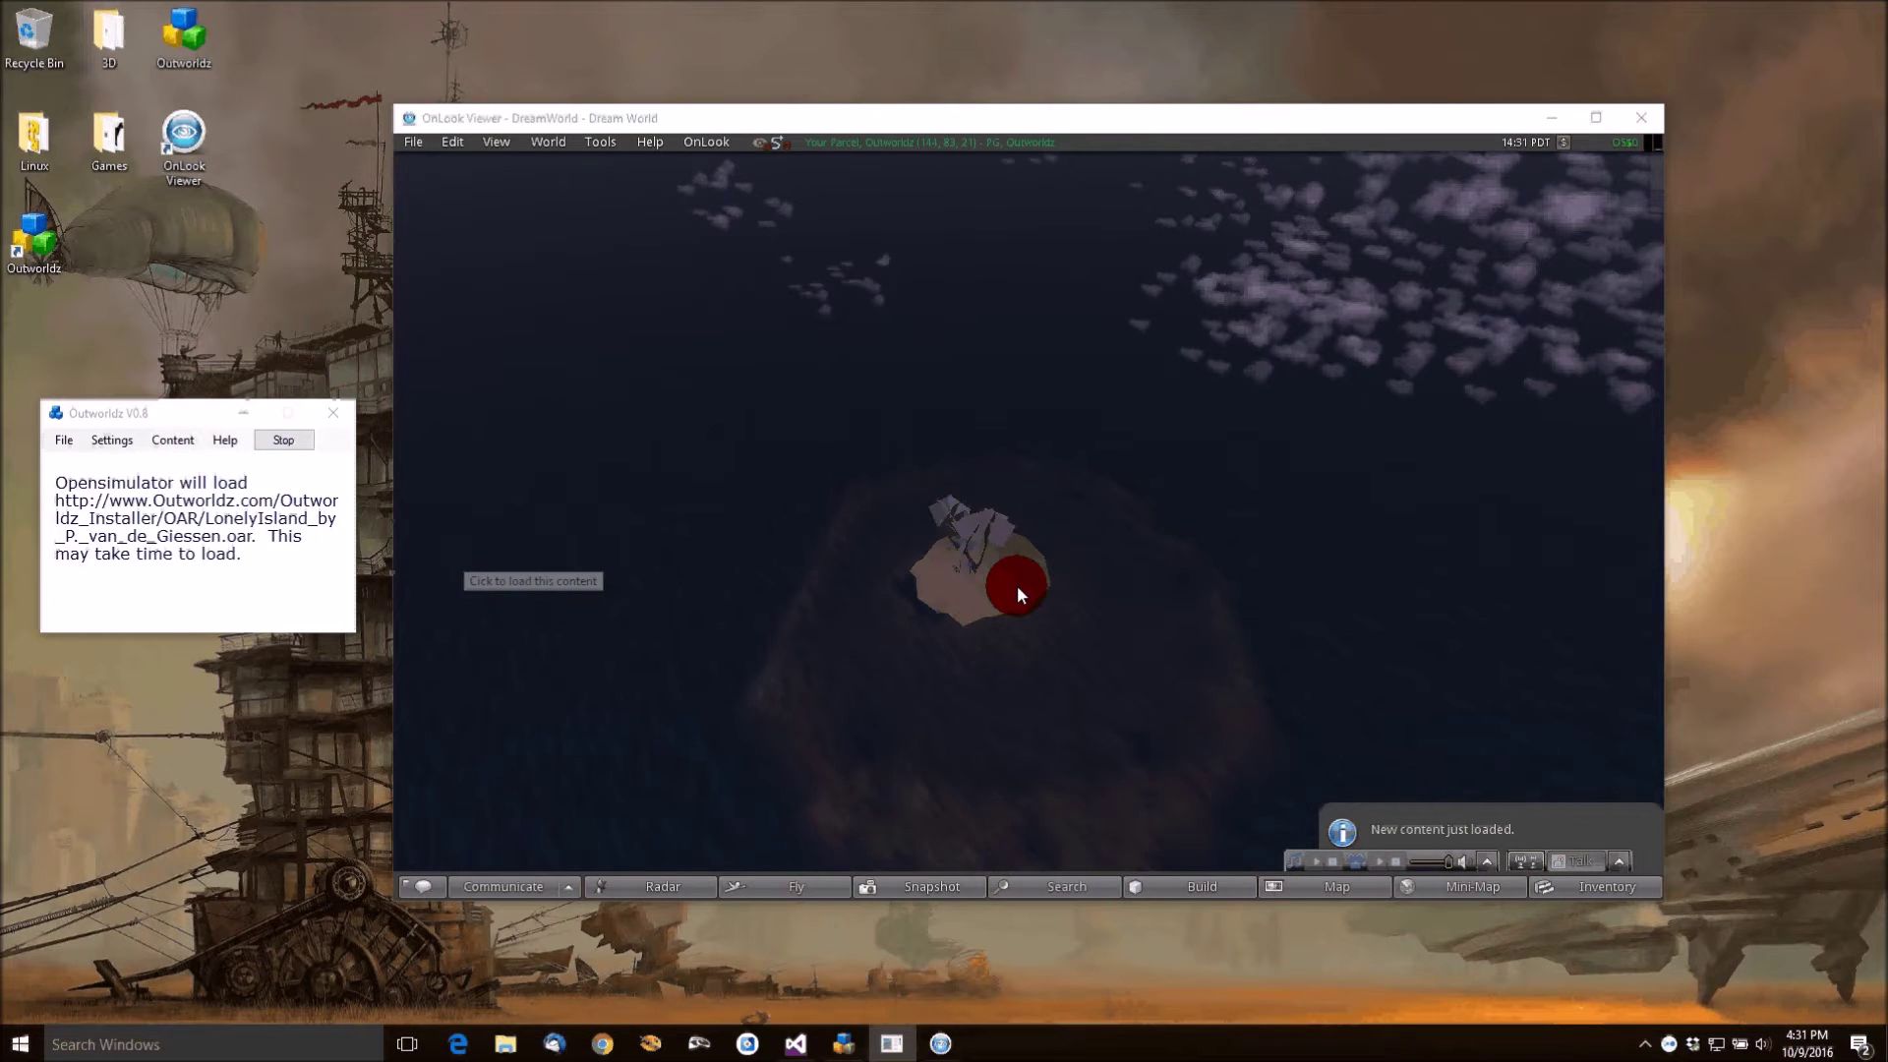
{"action": "left_click_drag", "start_coordinate": [1017, 586], "coordinate": [1035, 515]}
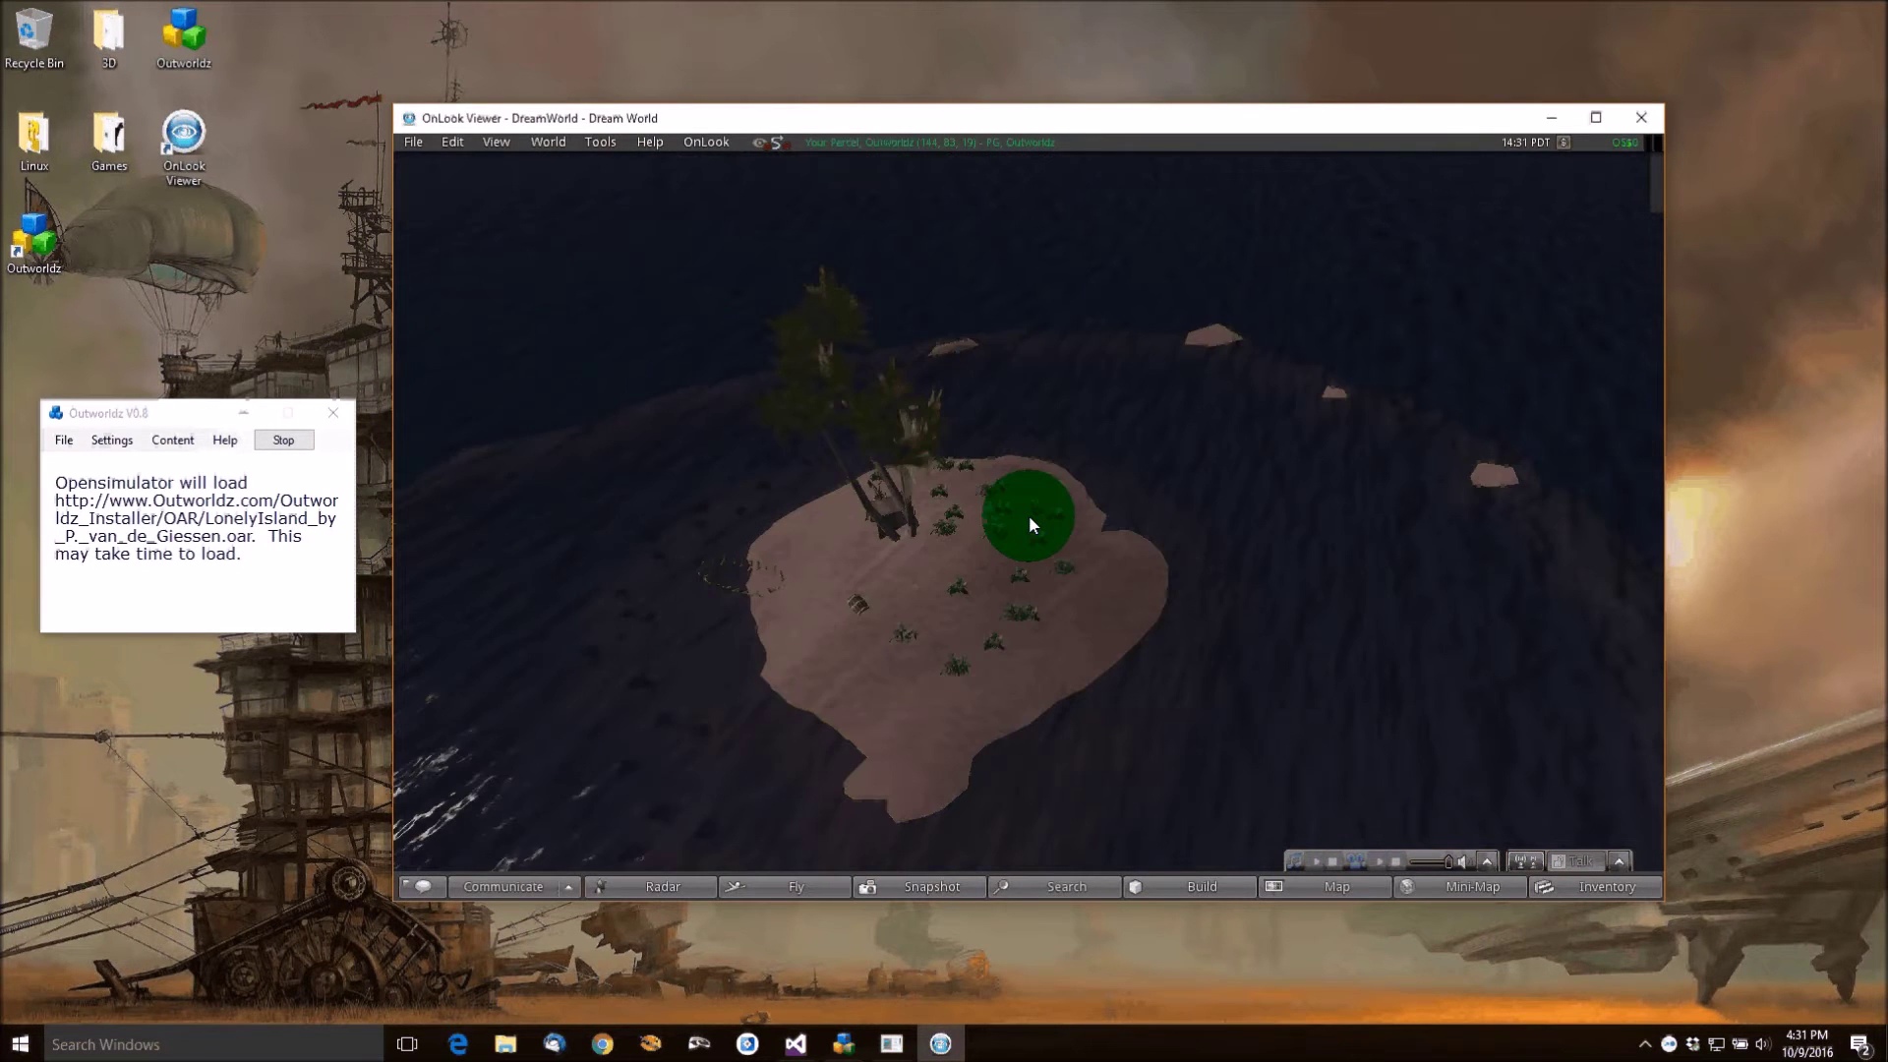
{"action": "left_click", "coordinate": [158, 437]}
{"action": "left_click", "coordinate": [203, 506]}
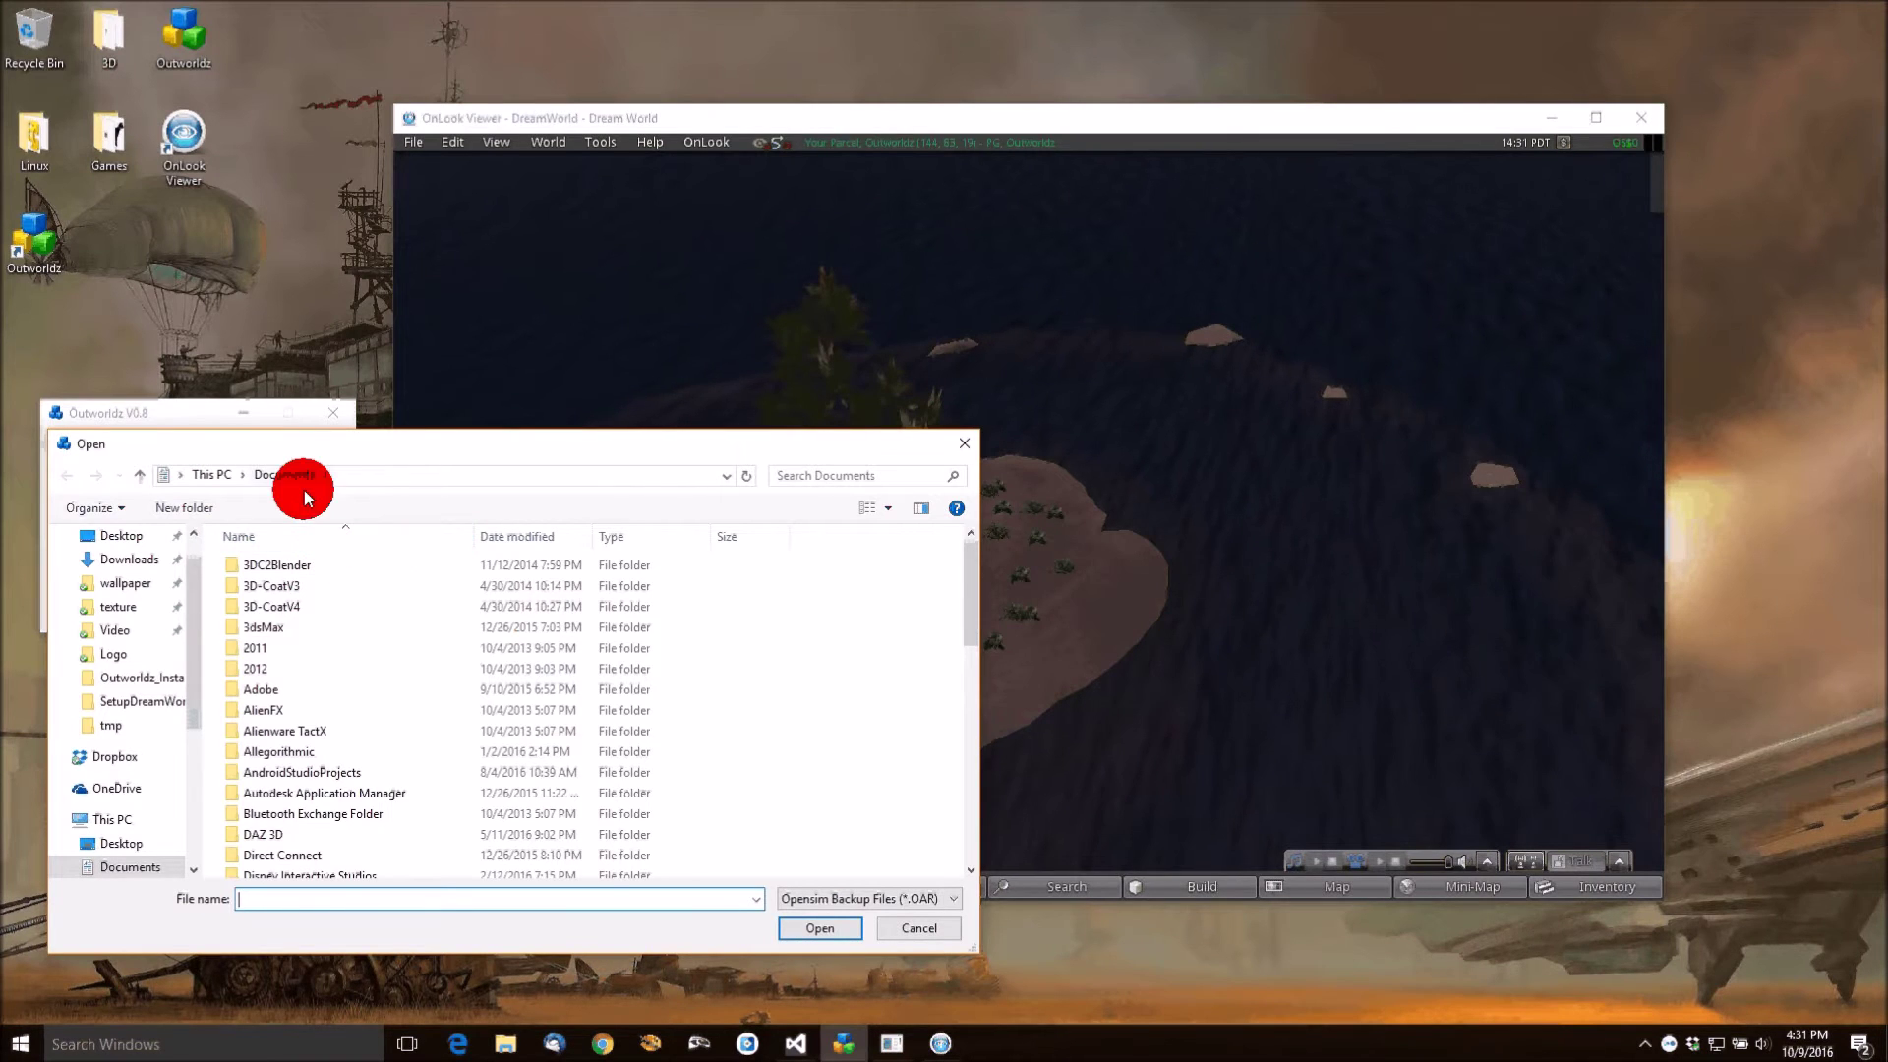
{"action": "left_click", "coordinate": [903, 926]}
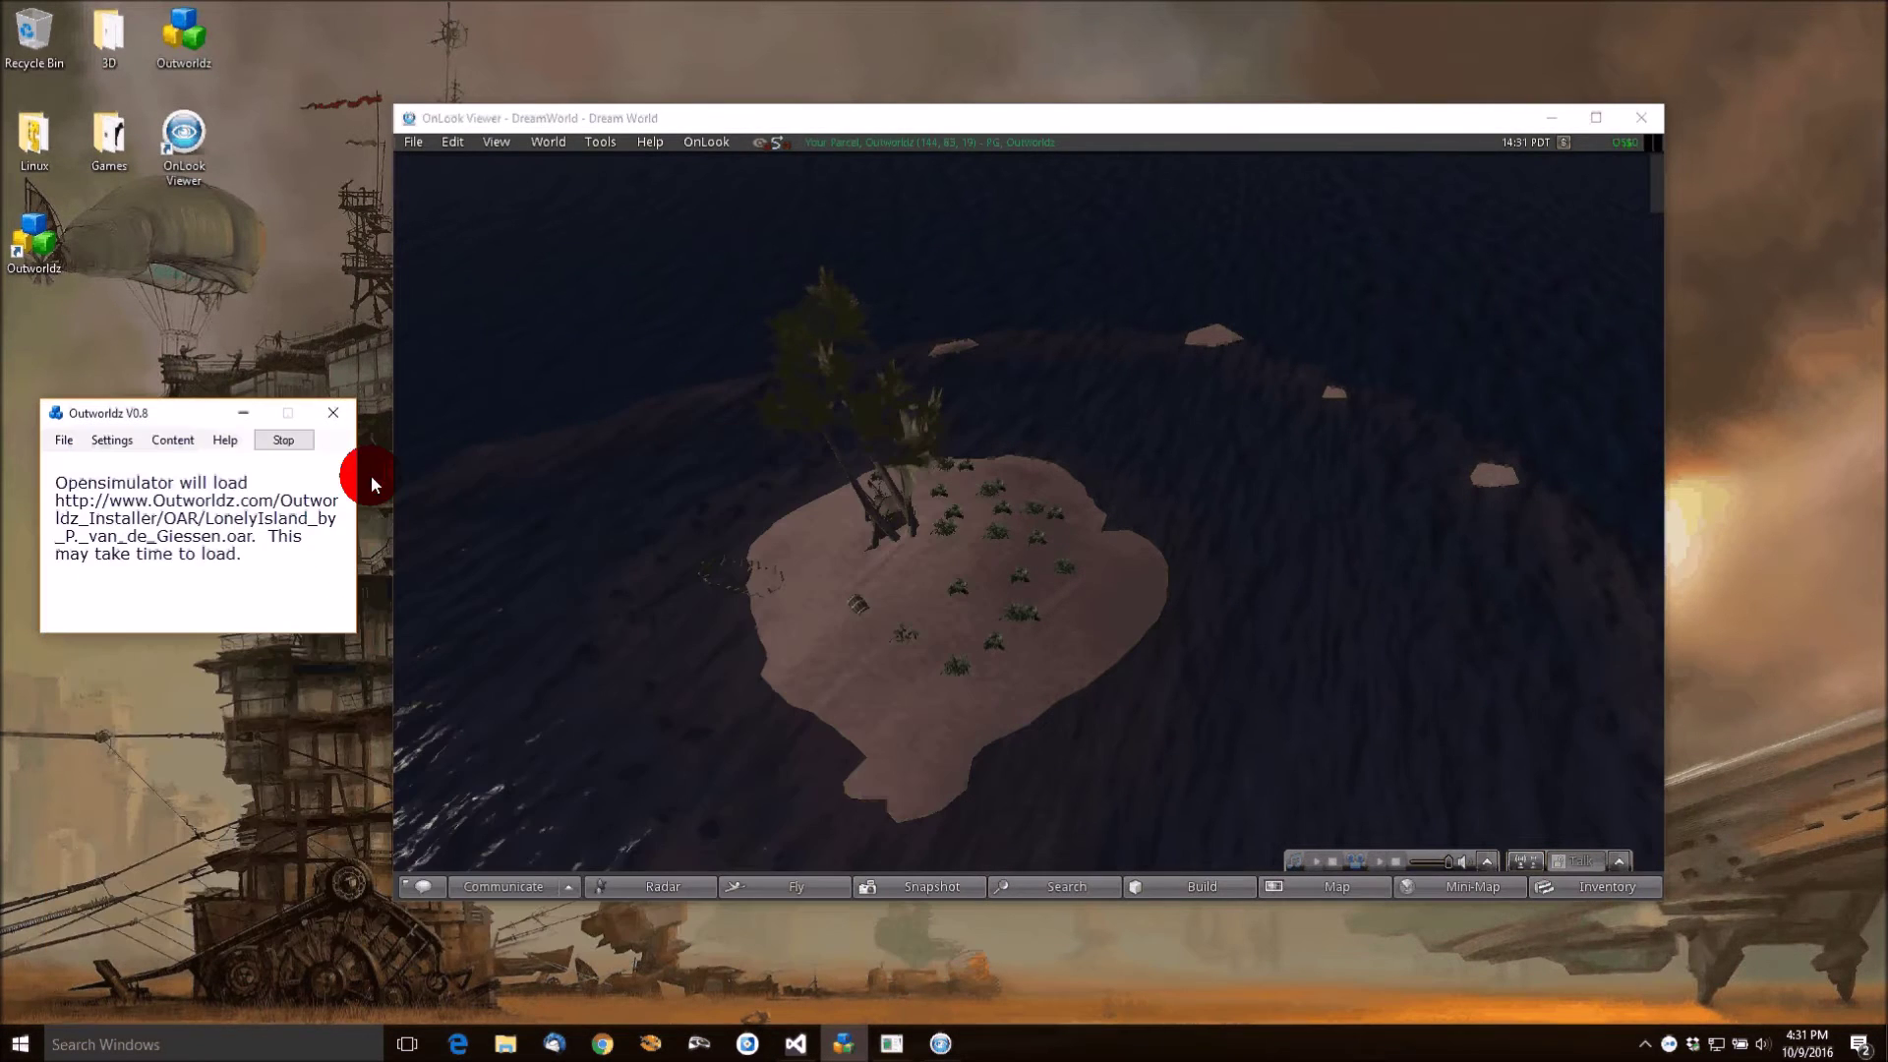
Load the Fantasy_Island content as the new island and look around its bridges and trees.
{"action": "left_click", "coordinate": [169, 443]}
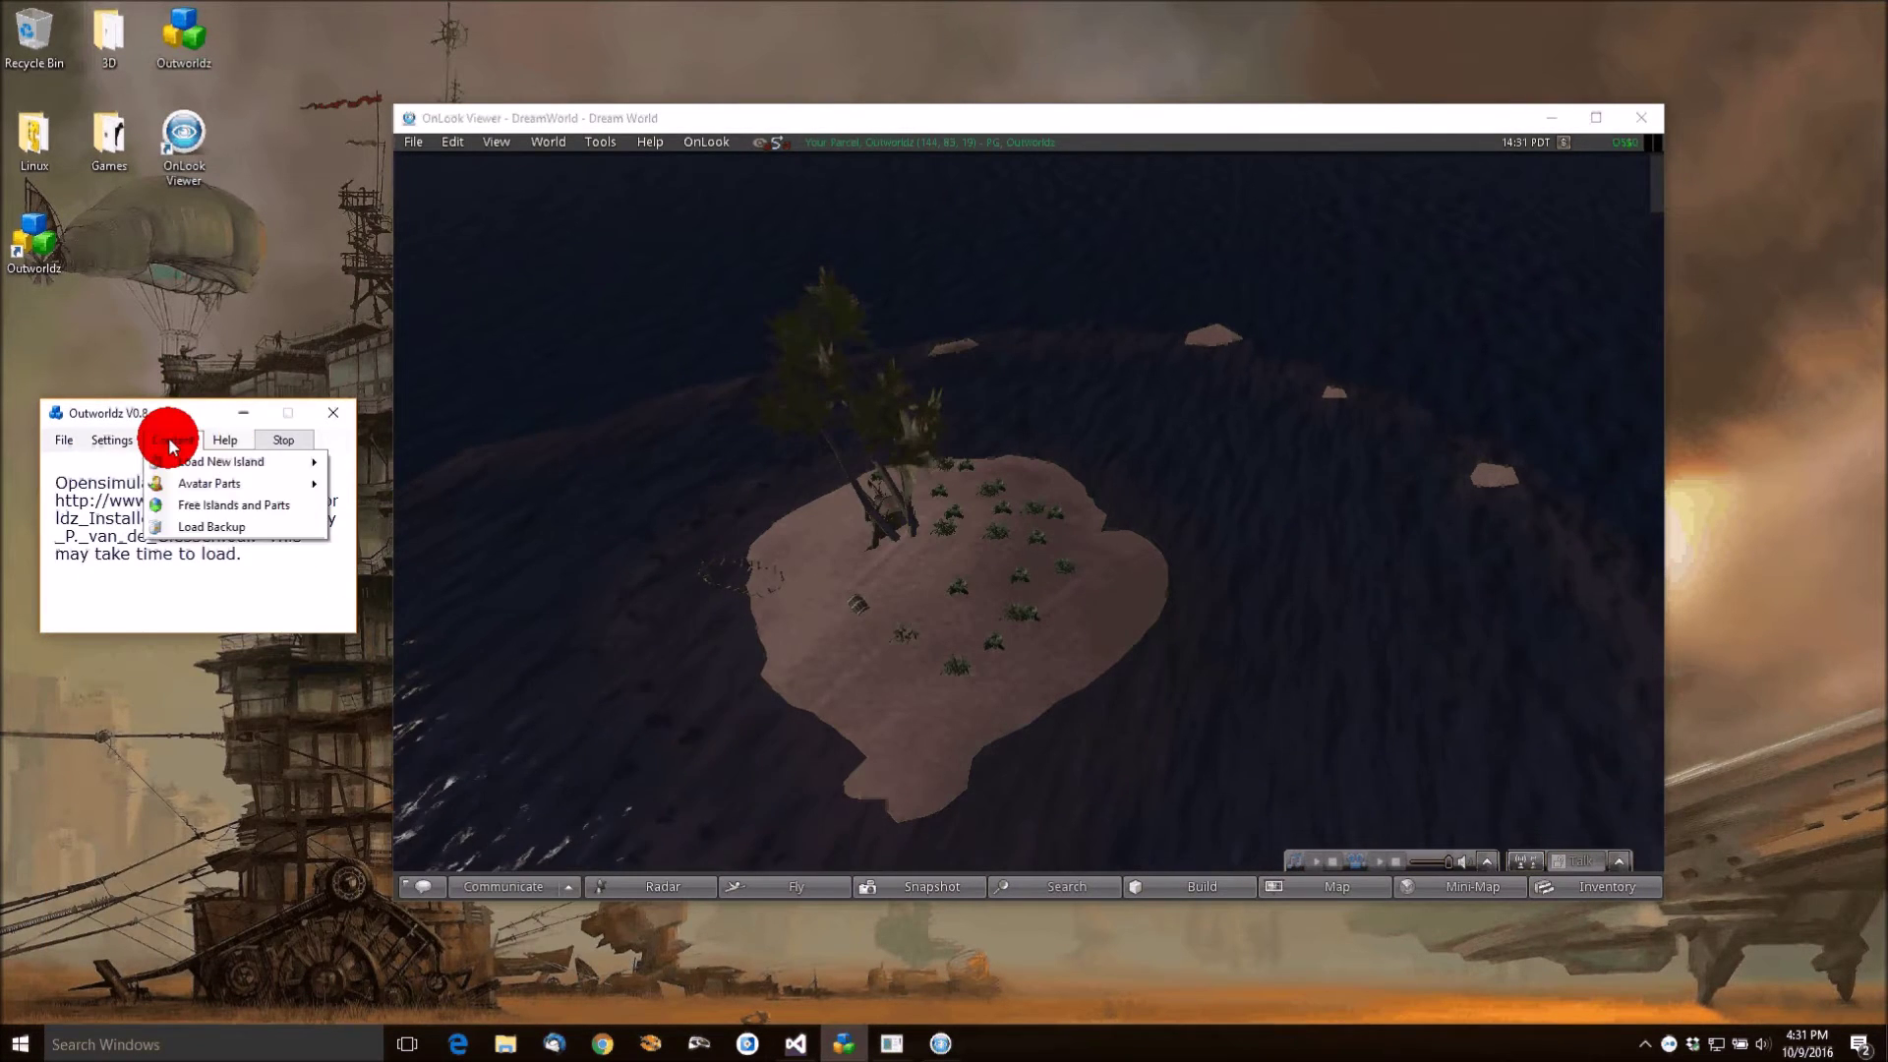
{"action": "mouse_move", "coordinate": [208, 462]}
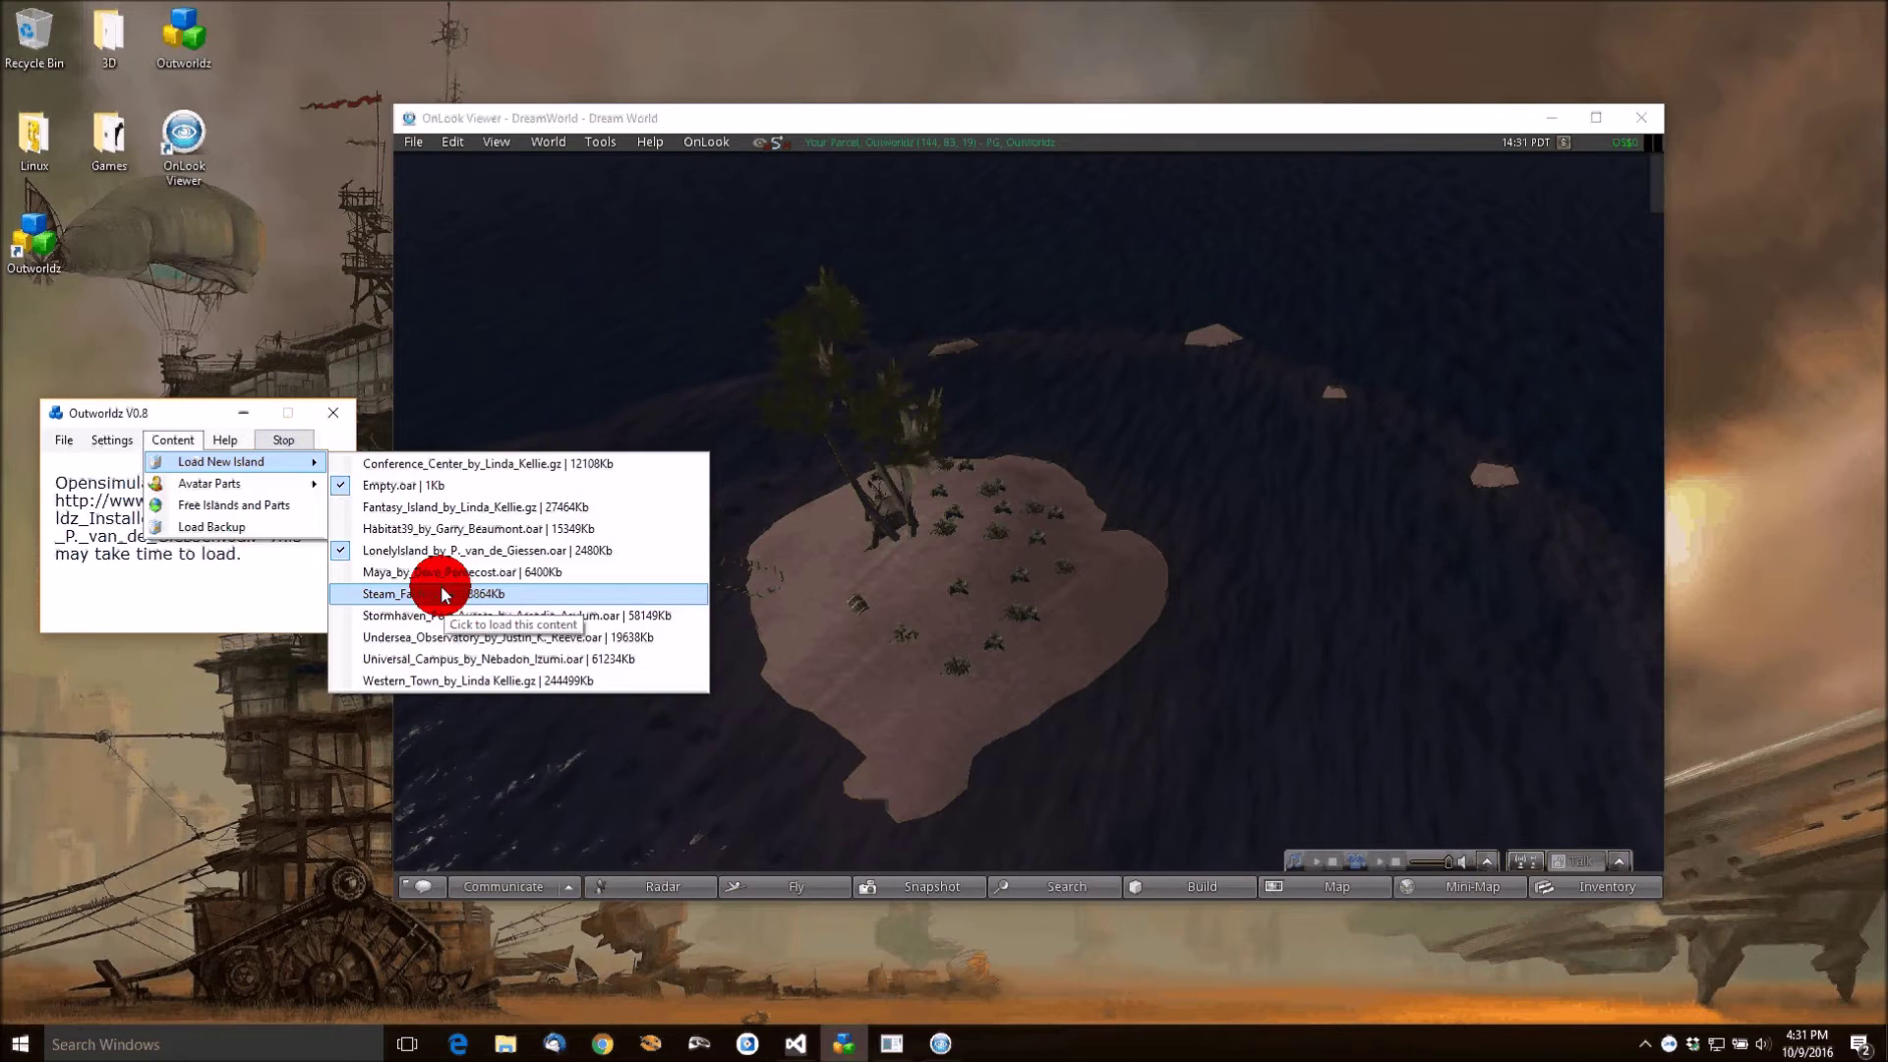
{"action": "left_click", "coordinate": [433, 509]}
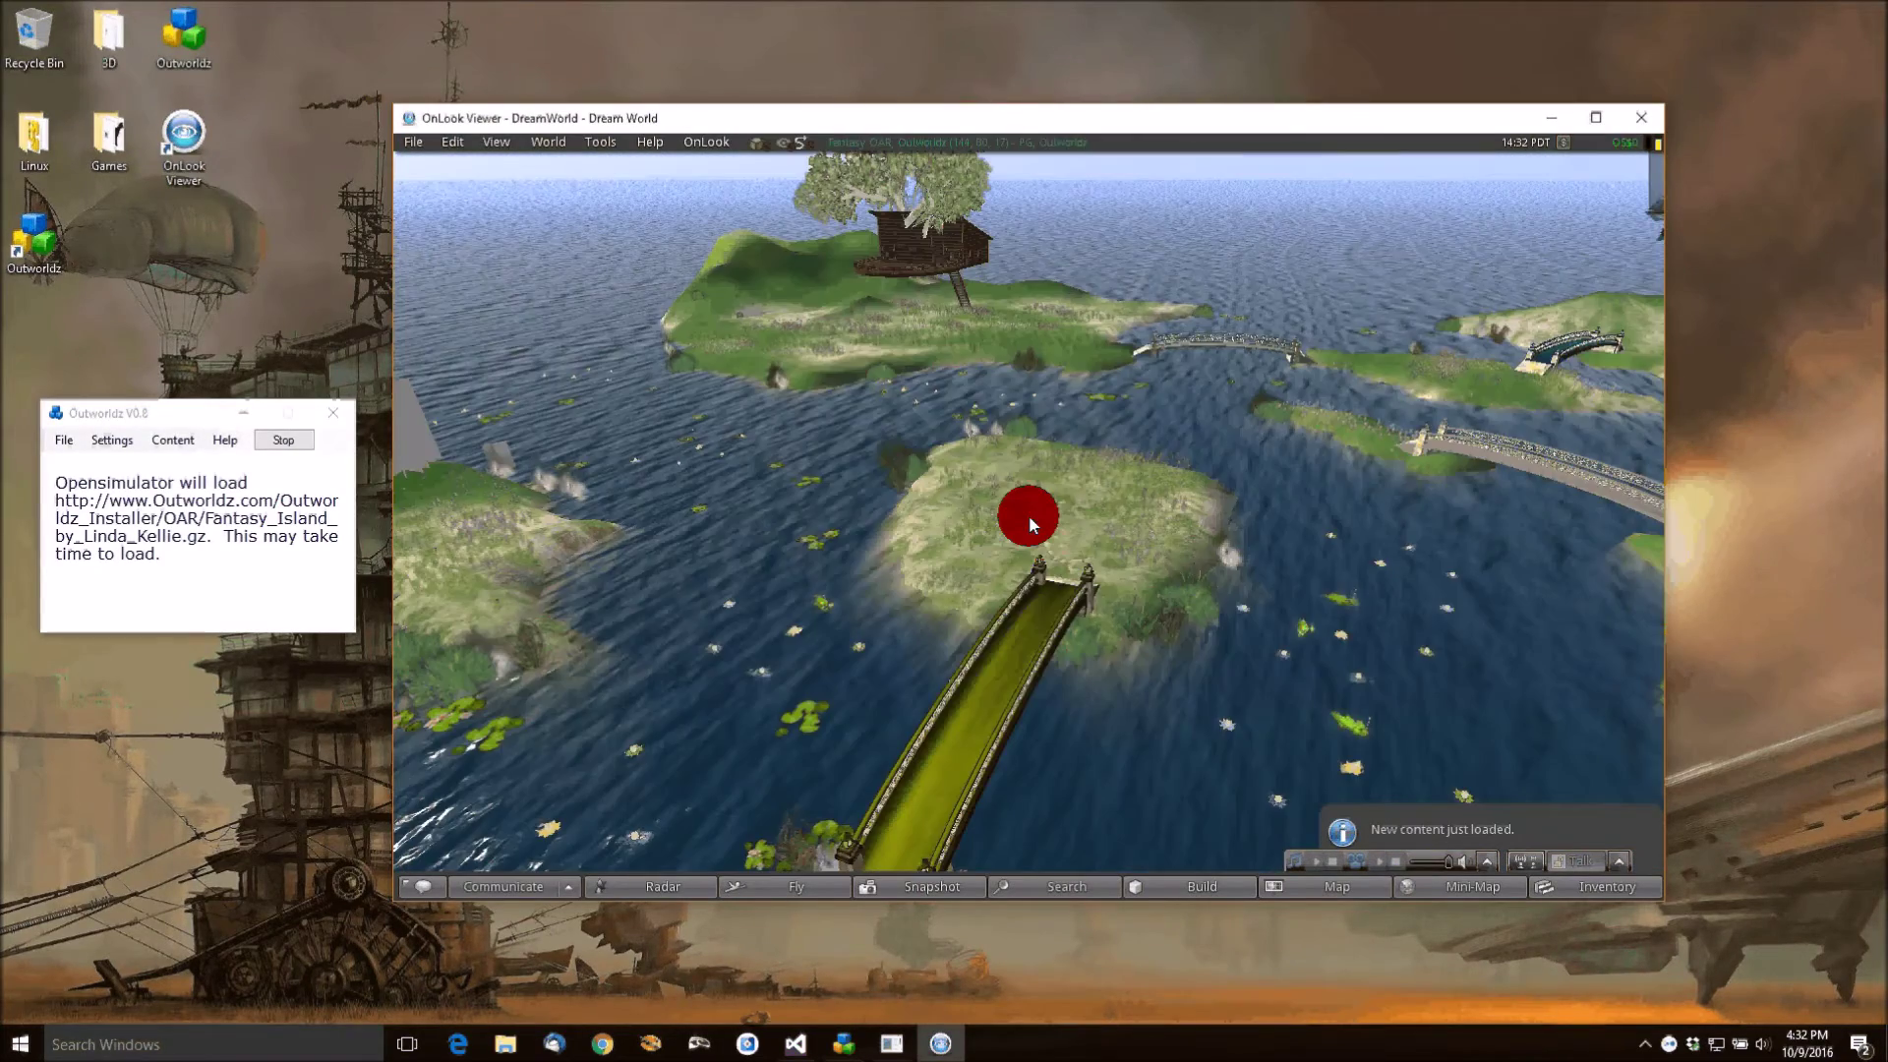
{"action": "left_click_drag", "start_coordinate": [1029, 516], "coordinate": [689, 486]}
{"action": "key", "text": "Left"}
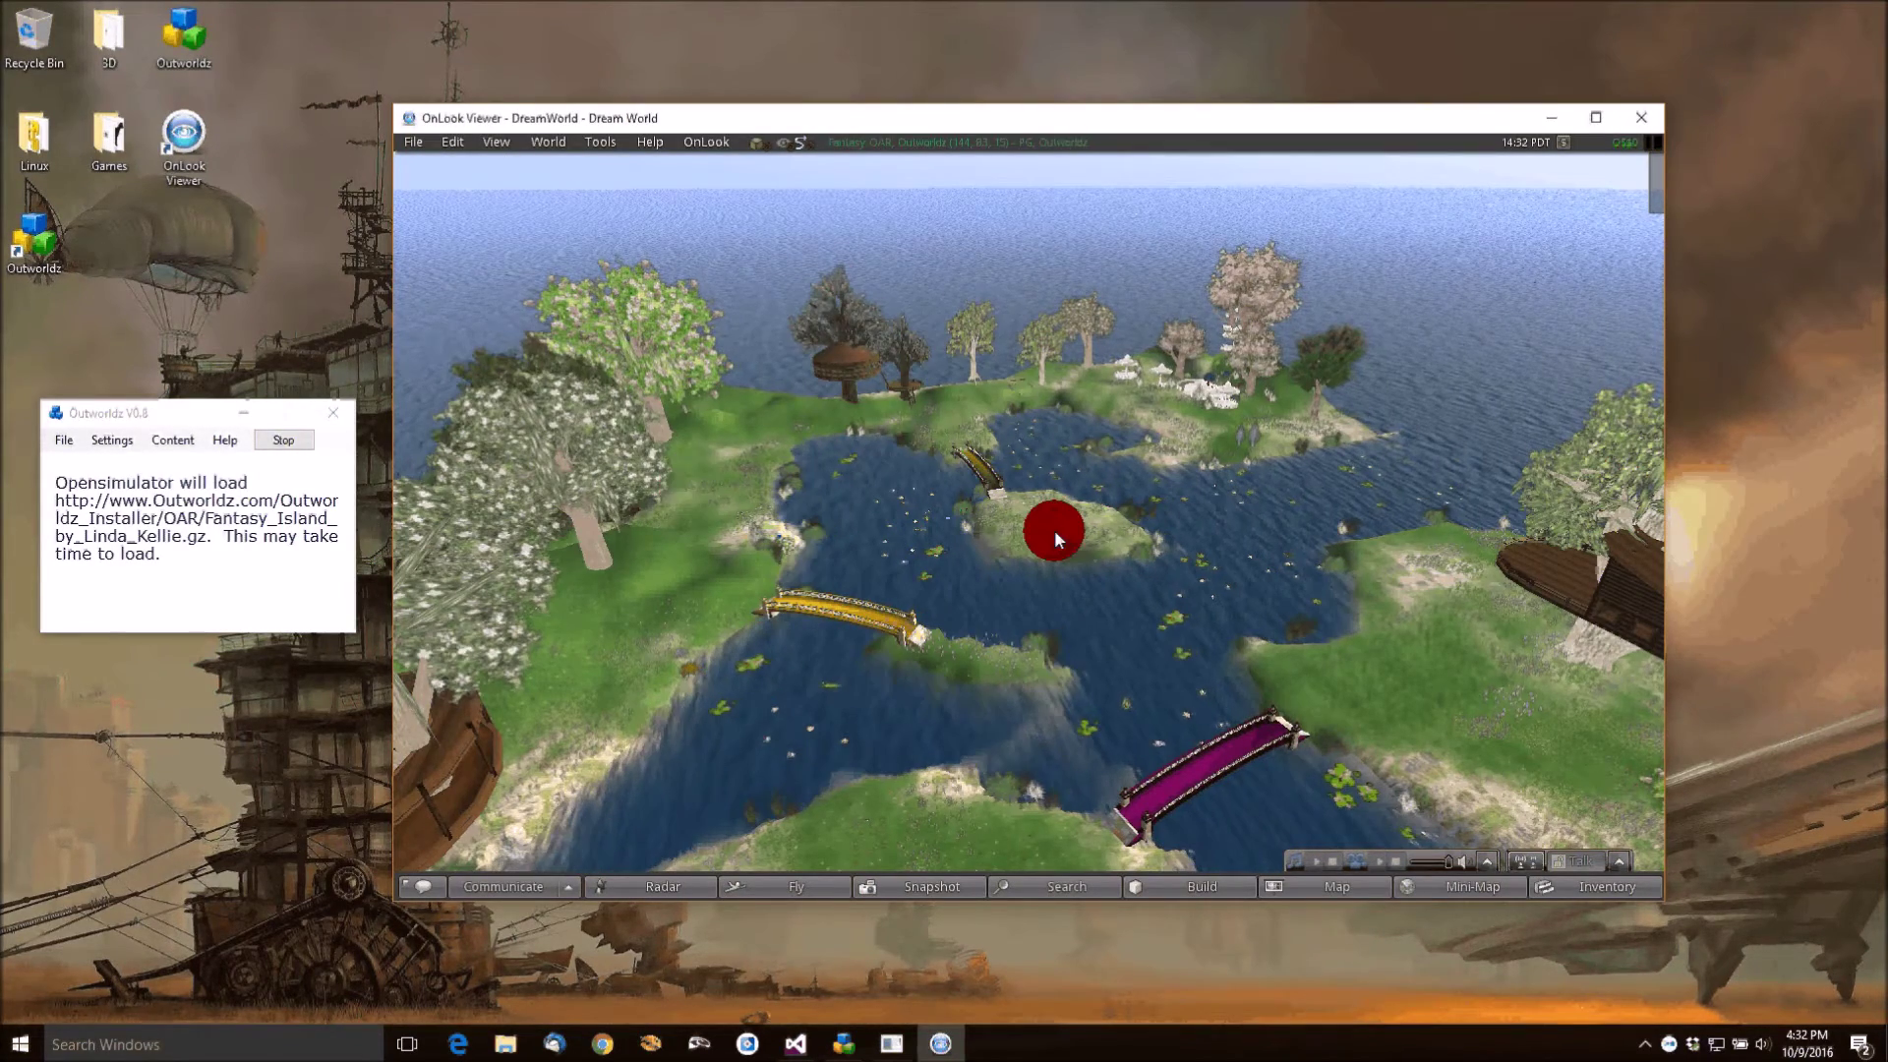
Show the Opensim console, bring its window forward to view the island loading log, and minimise it.
{"action": "left_click", "coordinate": [123, 442]}
{"action": "mouse_move", "coordinate": [150, 462]}
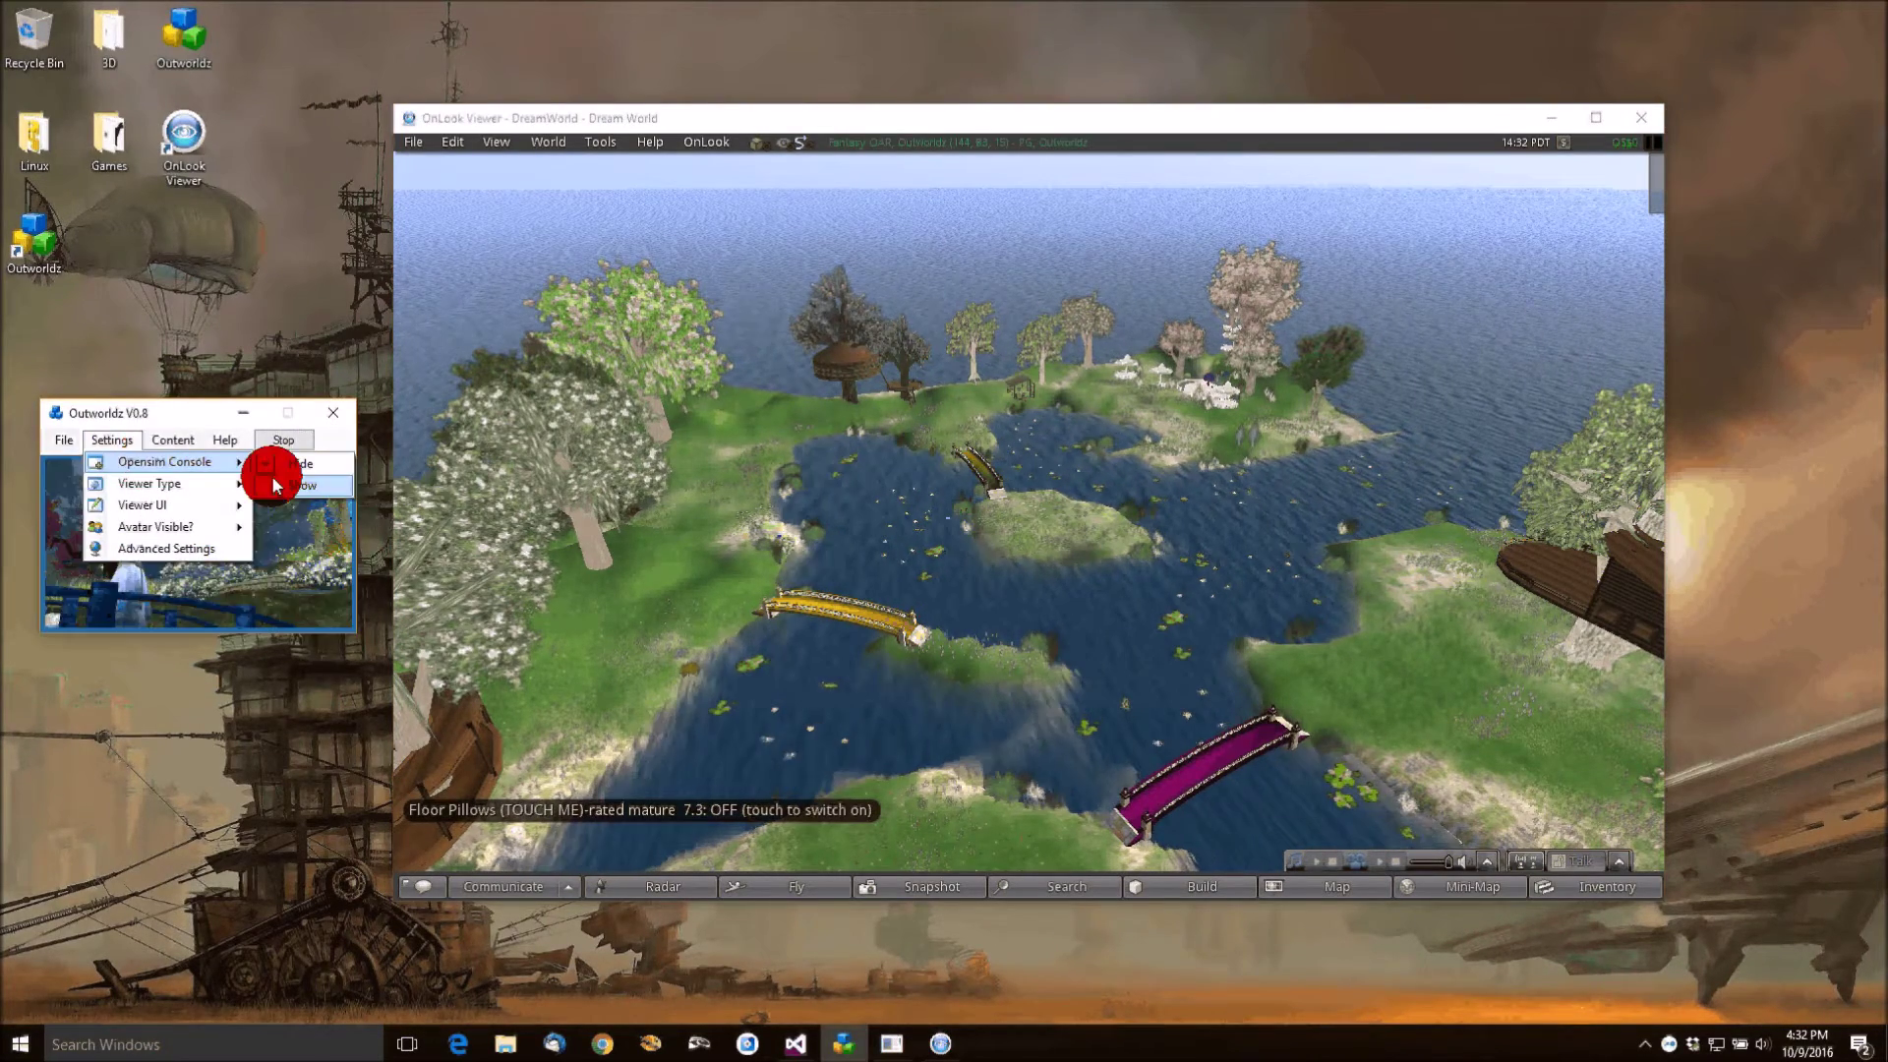
{"action": "left_click", "coordinate": [875, 1046]}
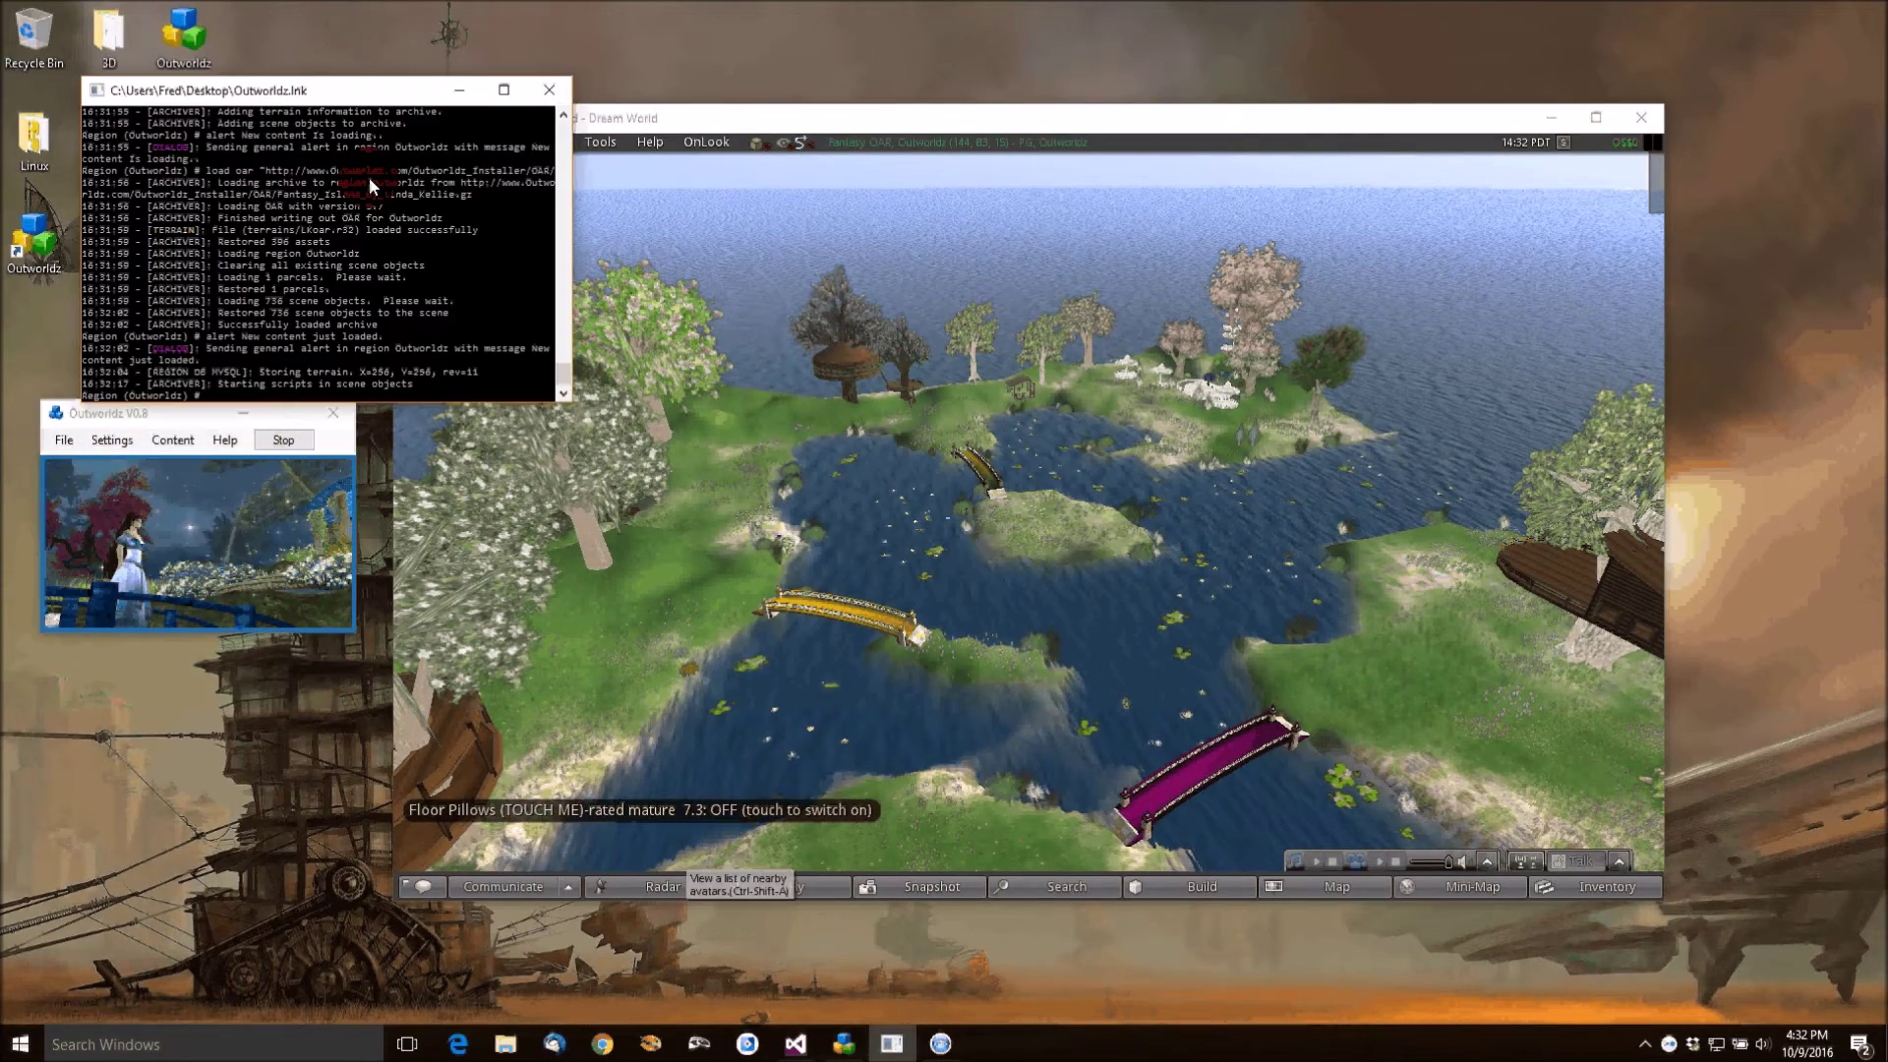
{"action": "left_click_drag", "start_coordinate": [299, 97], "coordinate": [333, 94]}
{"action": "left_click", "coordinate": [509, 81]}
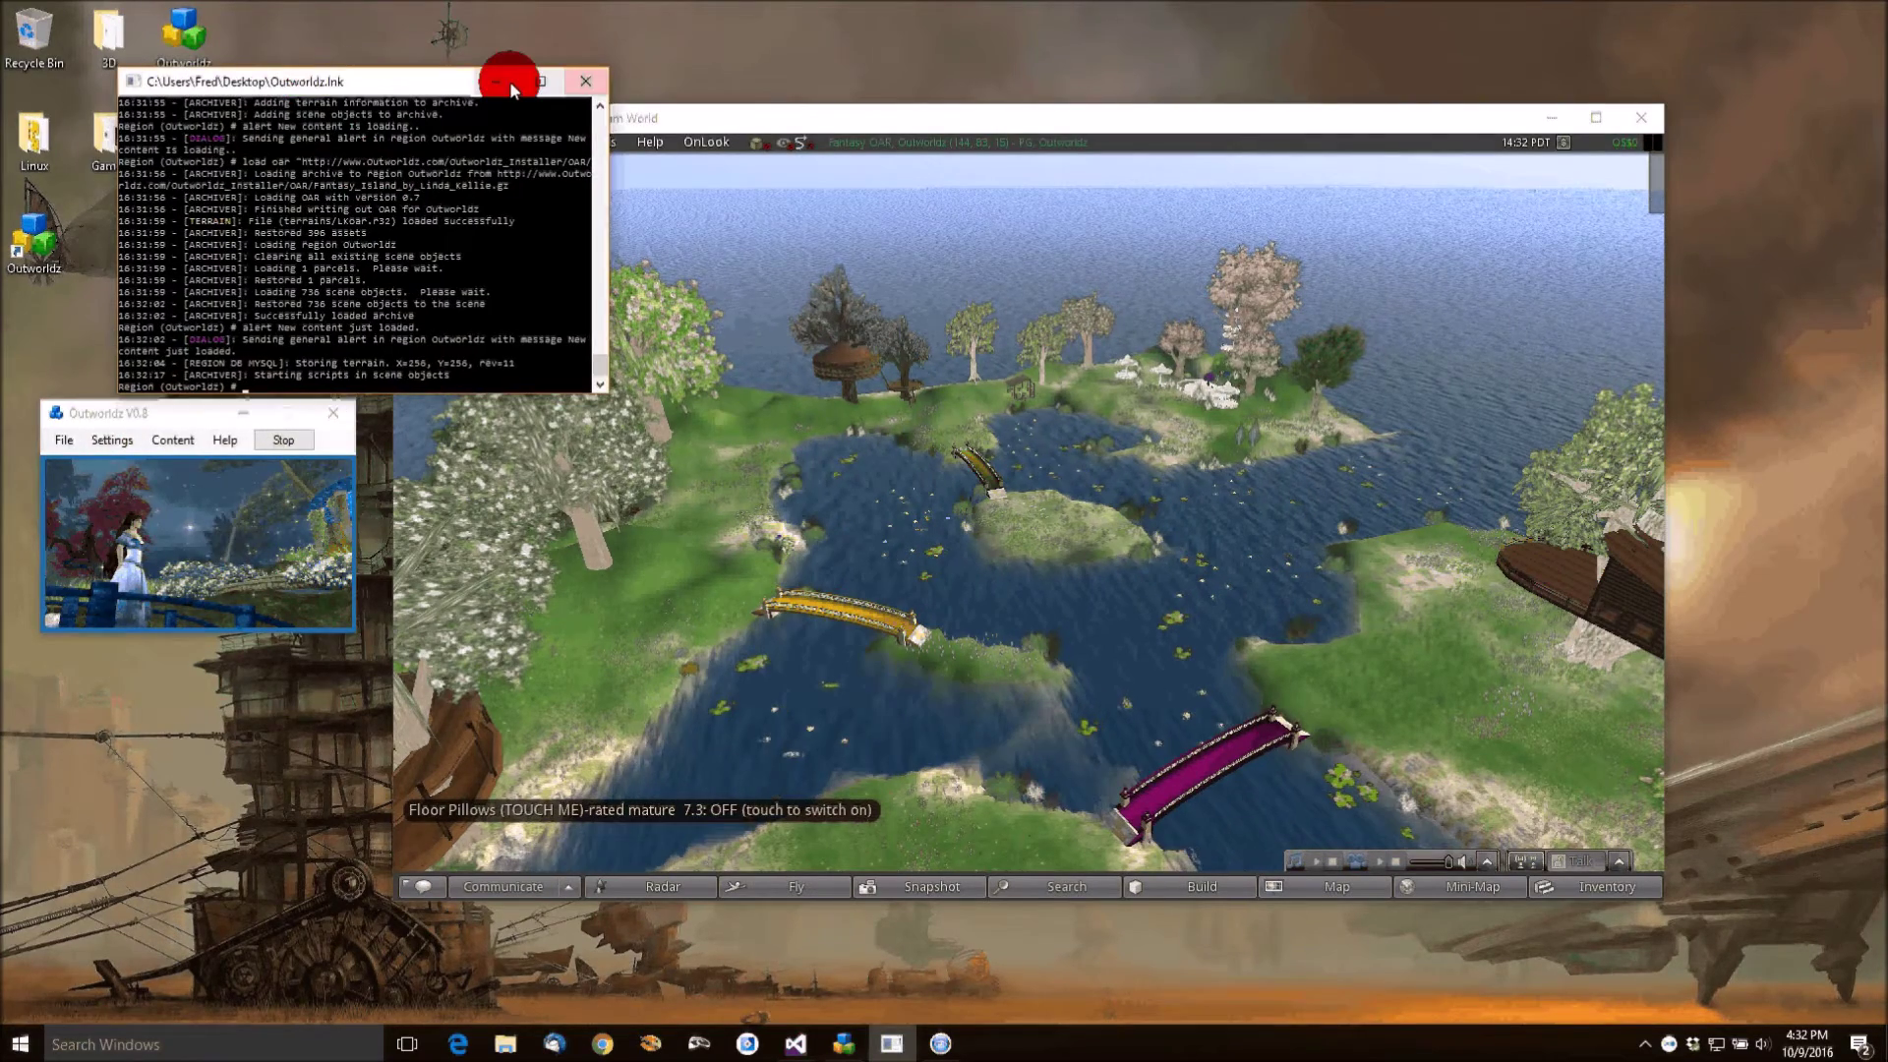
Set the viewer type to Other instead of Onlook and check the alternative viewers and remaining settings options.
{"action": "left_click", "coordinate": [112, 439]}
{"action": "left_click", "coordinate": [136, 486]}
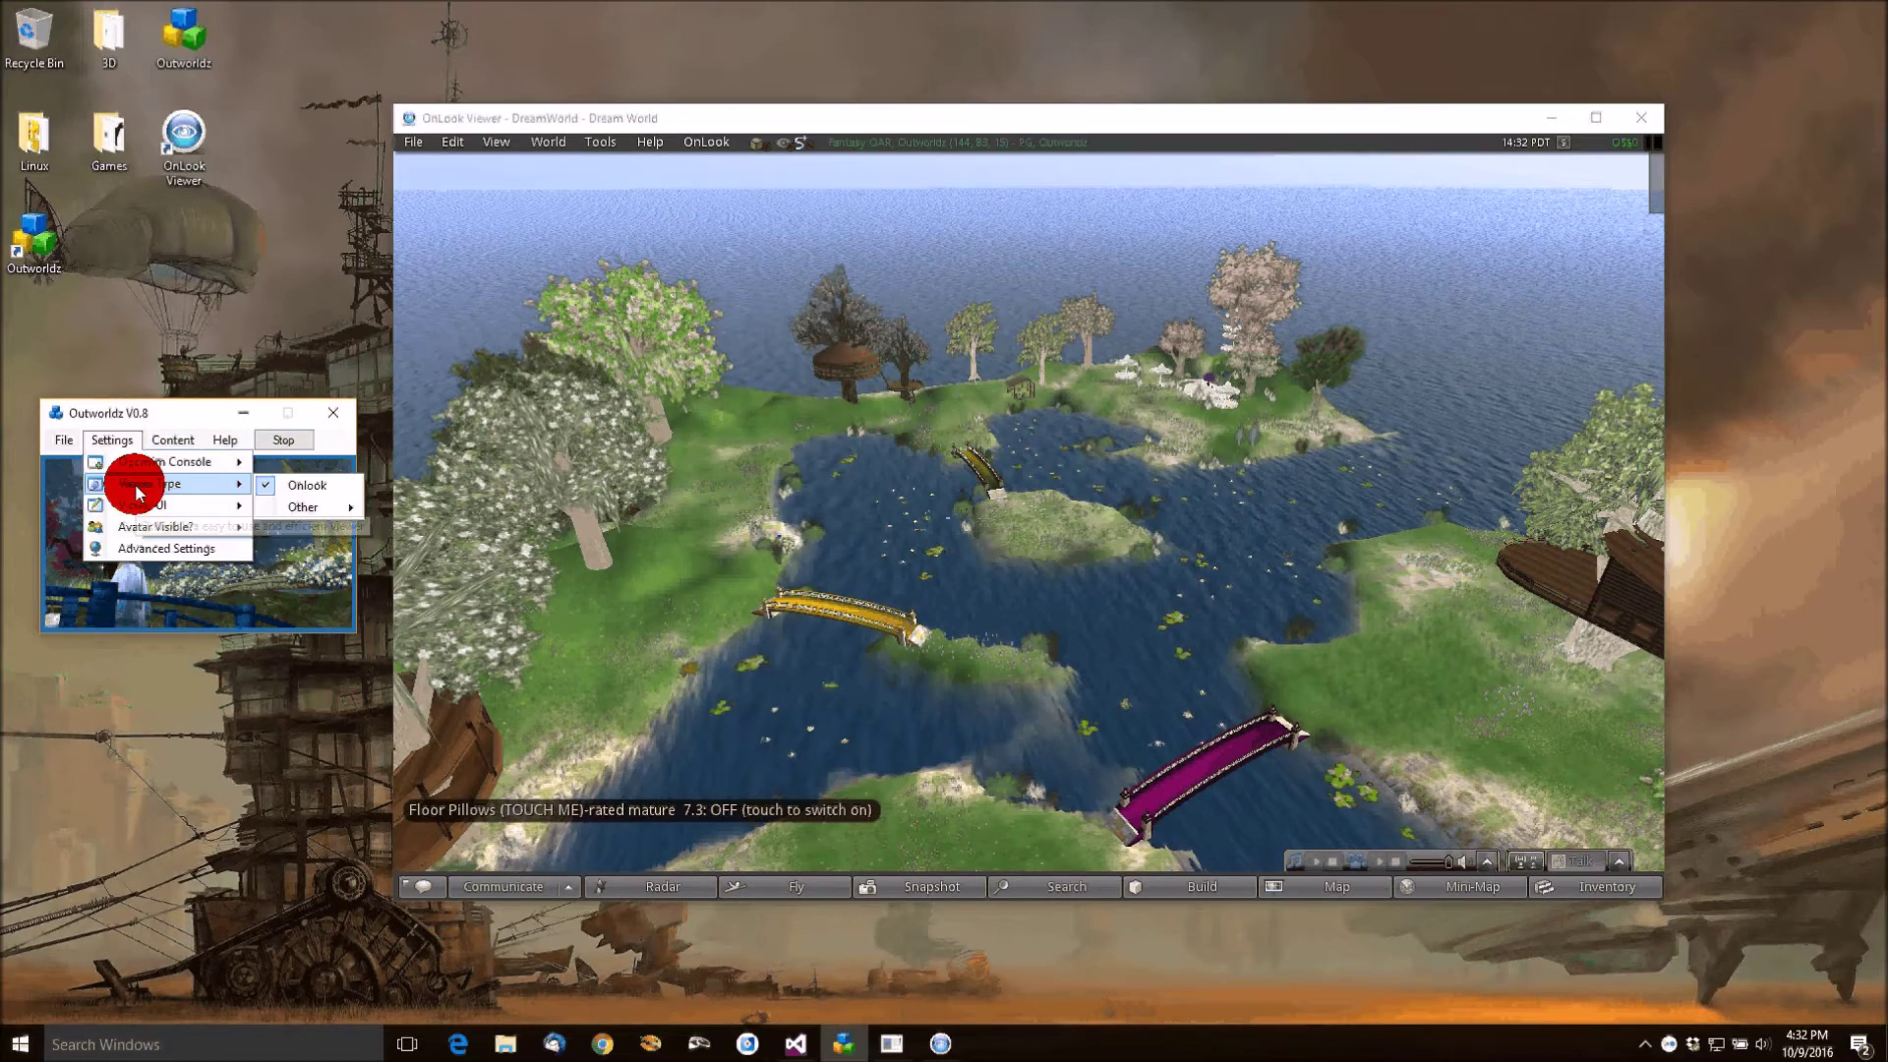
{"action": "left_click", "coordinate": [308, 513]}
{"action": "left_click", "coordinate": [421, 611]}
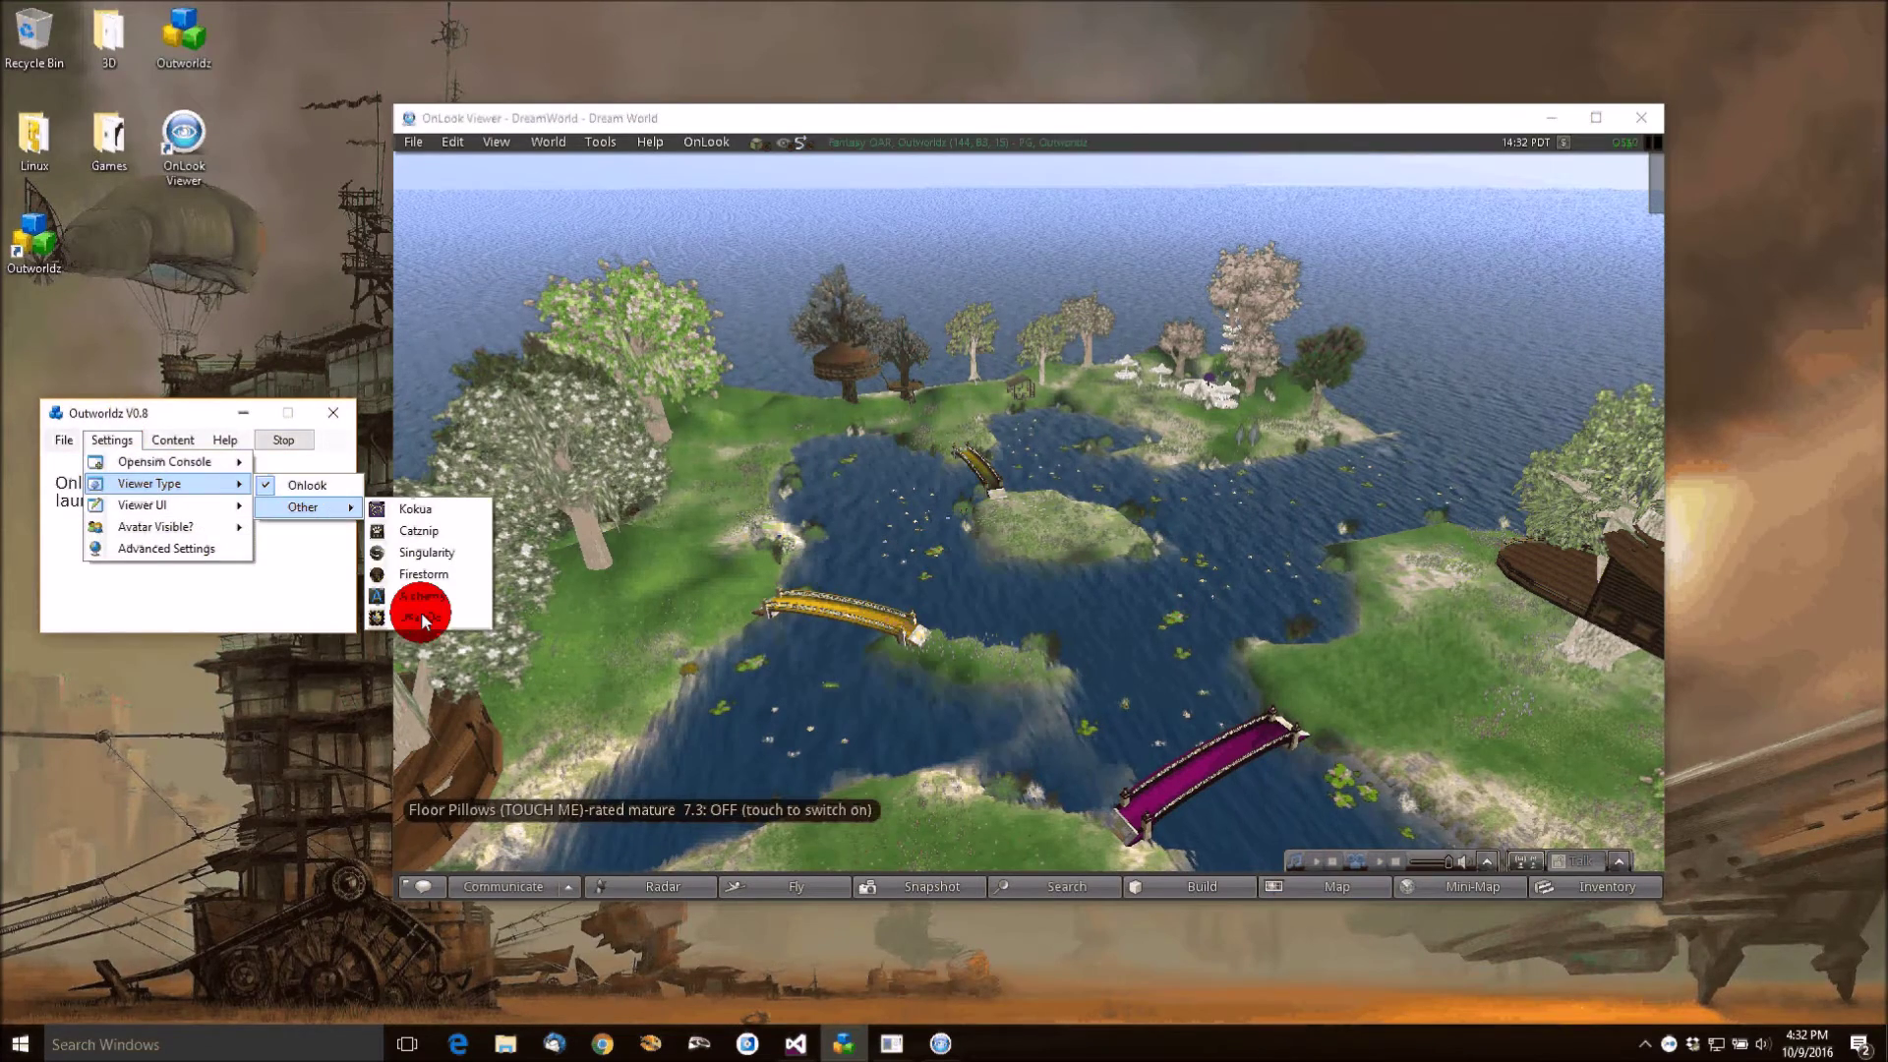
{"action": "left_click", "coordinate": [421, 547]}
{"action": "left_click", "coordinate": [426, 538]}
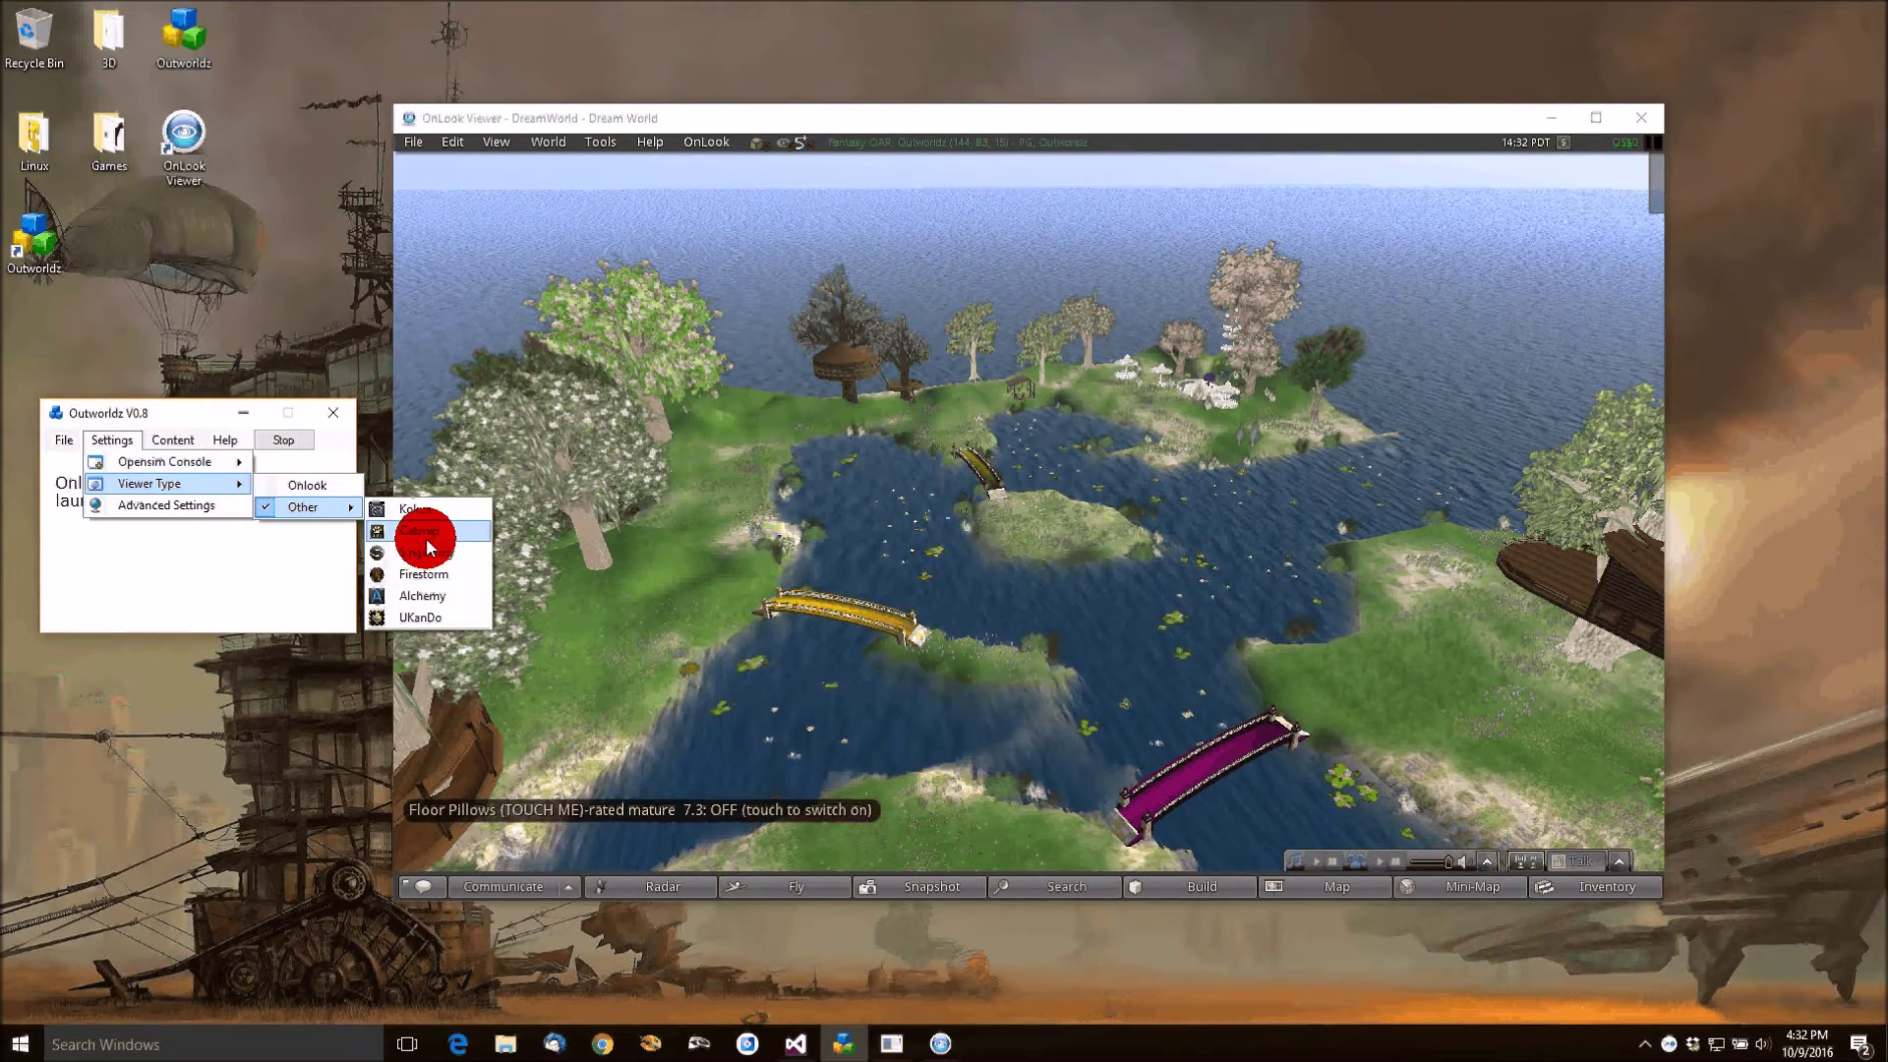
{"action": "left_click", "coordinate": [426, 616]}
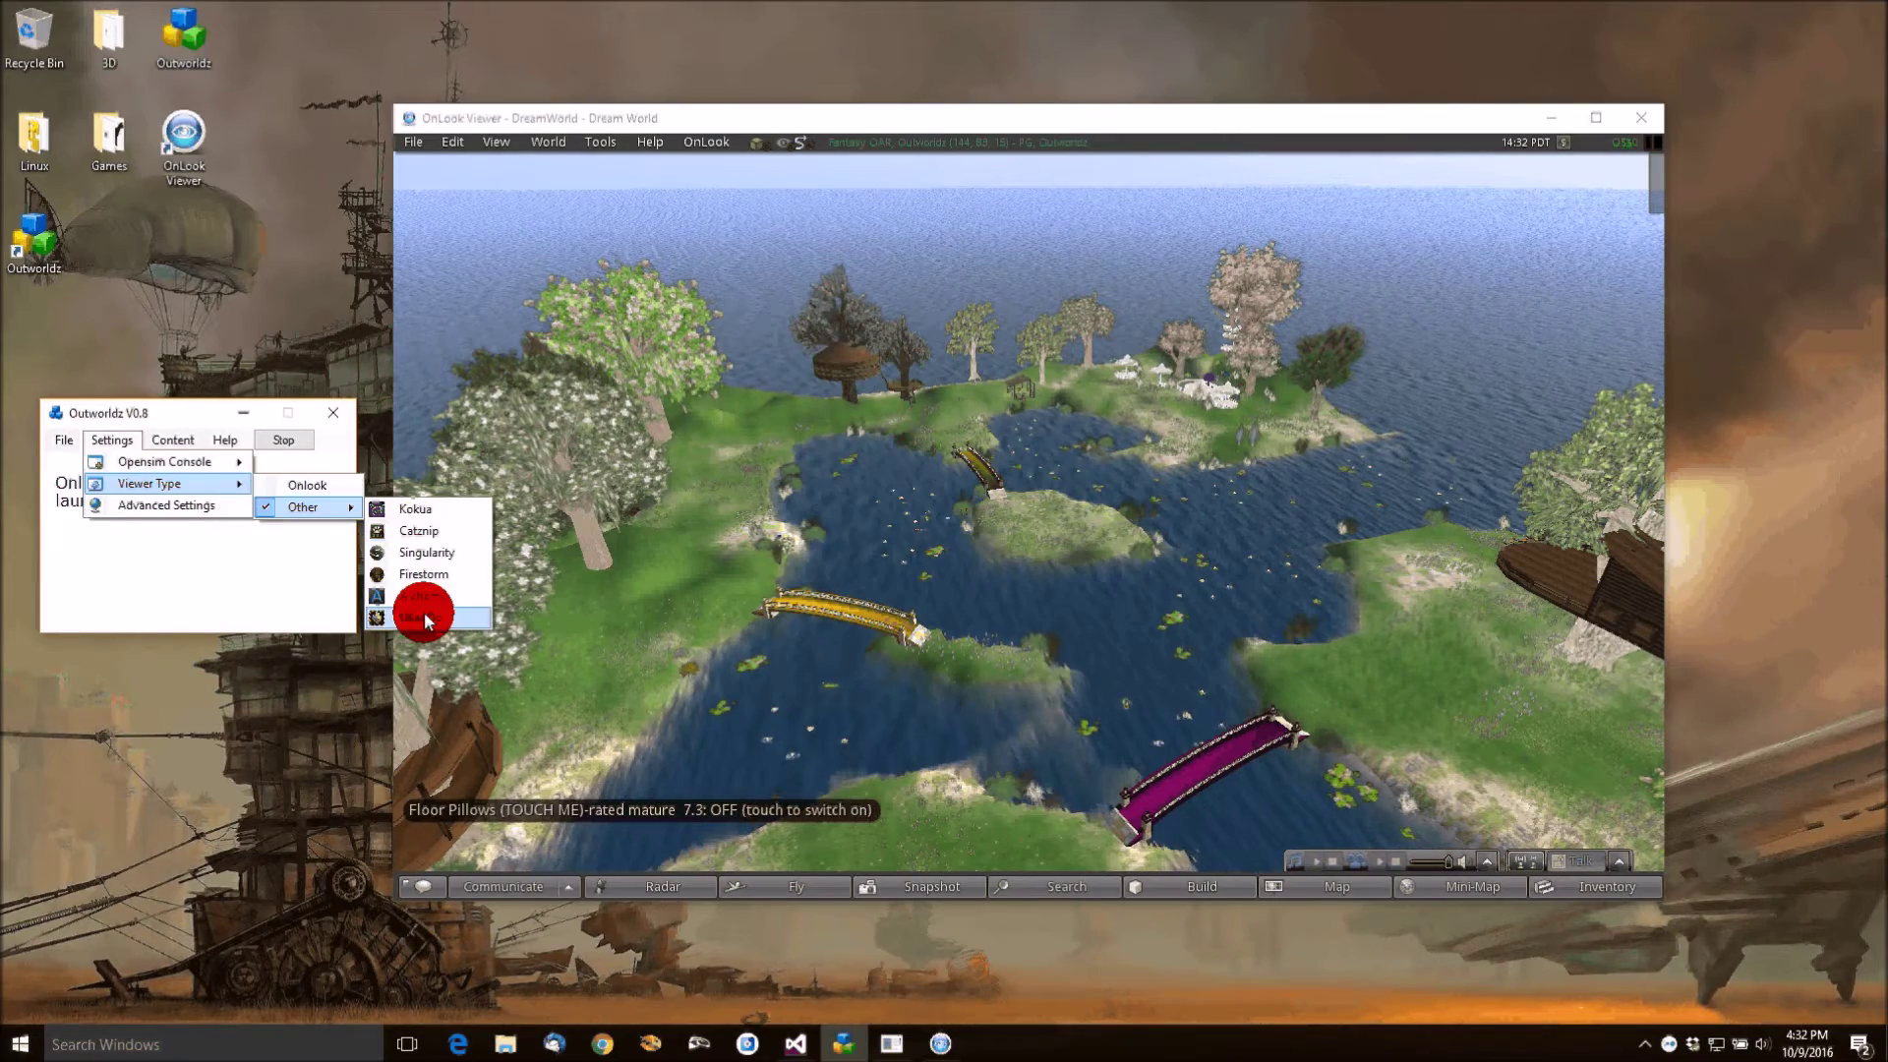
{"action": "left_click", "coordinate": [141, 414]}
{"action": "left_click", "coordinate": [129, 444]}
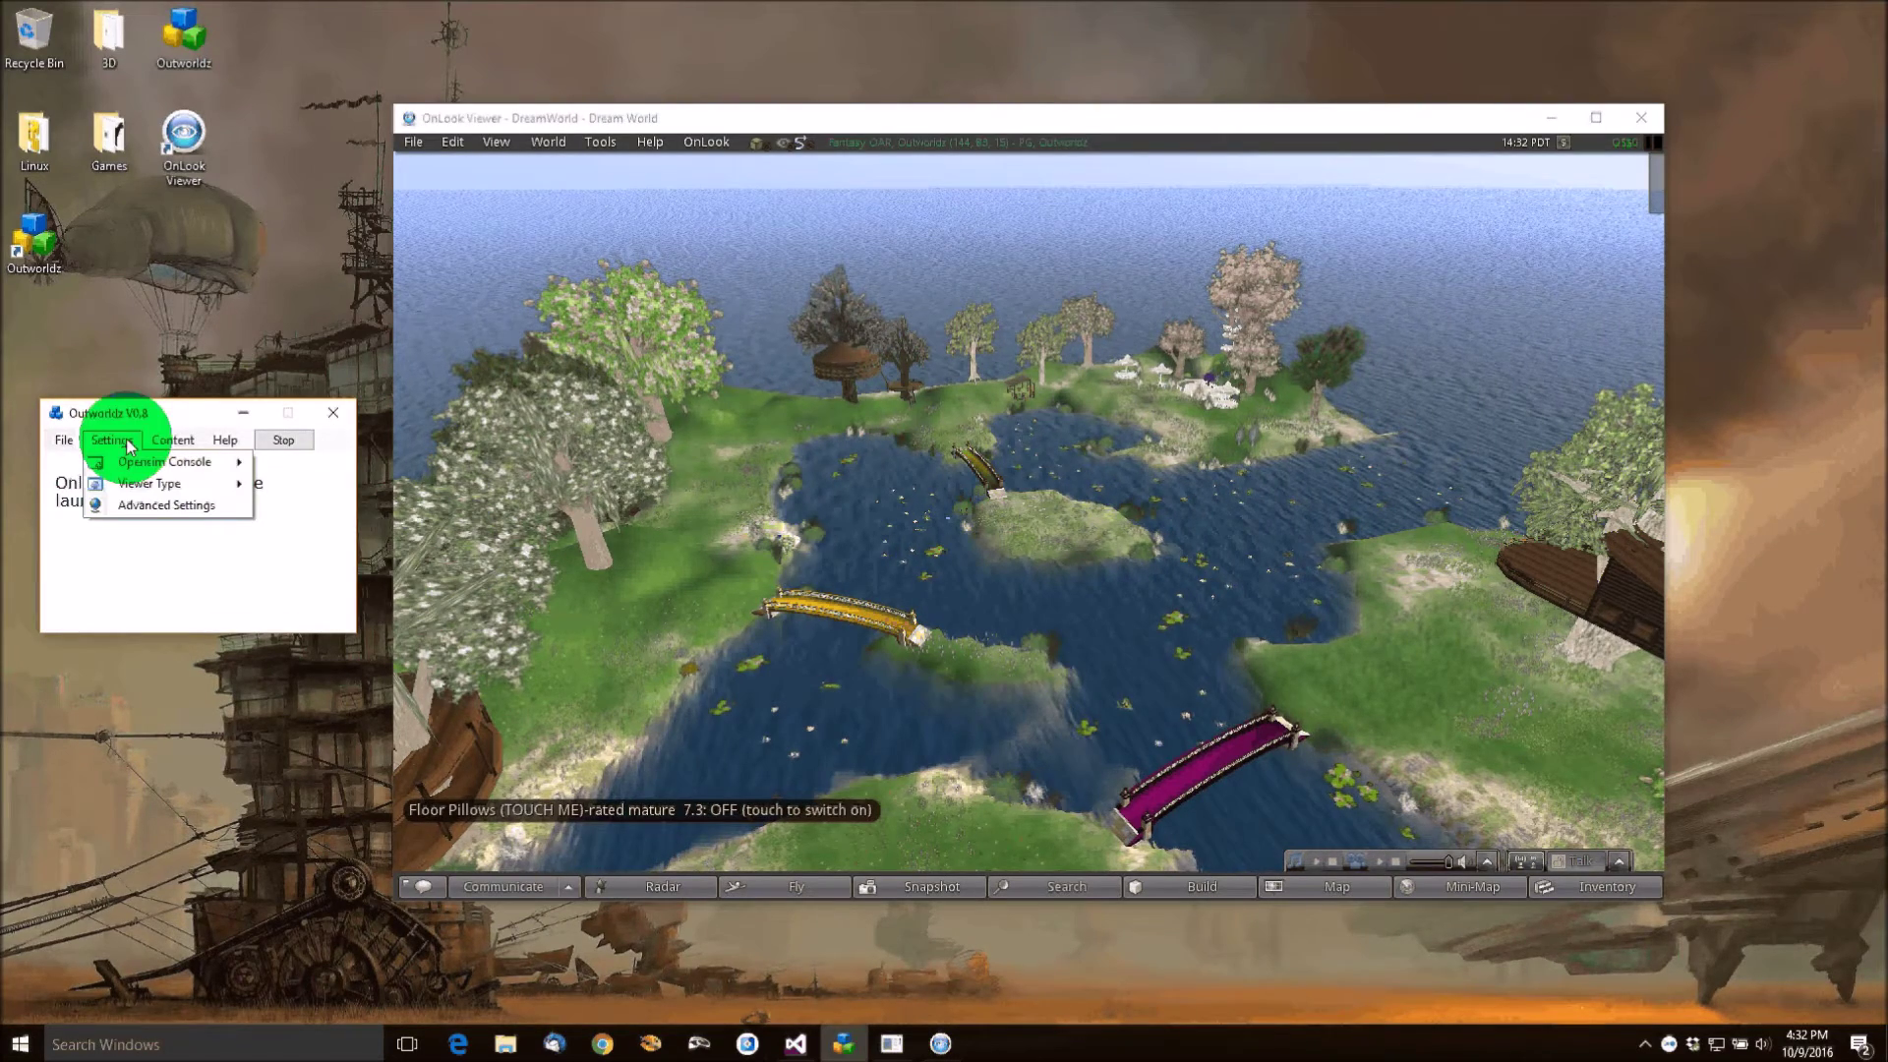
{"action": "left_click", "coordinate": [899, 584]}
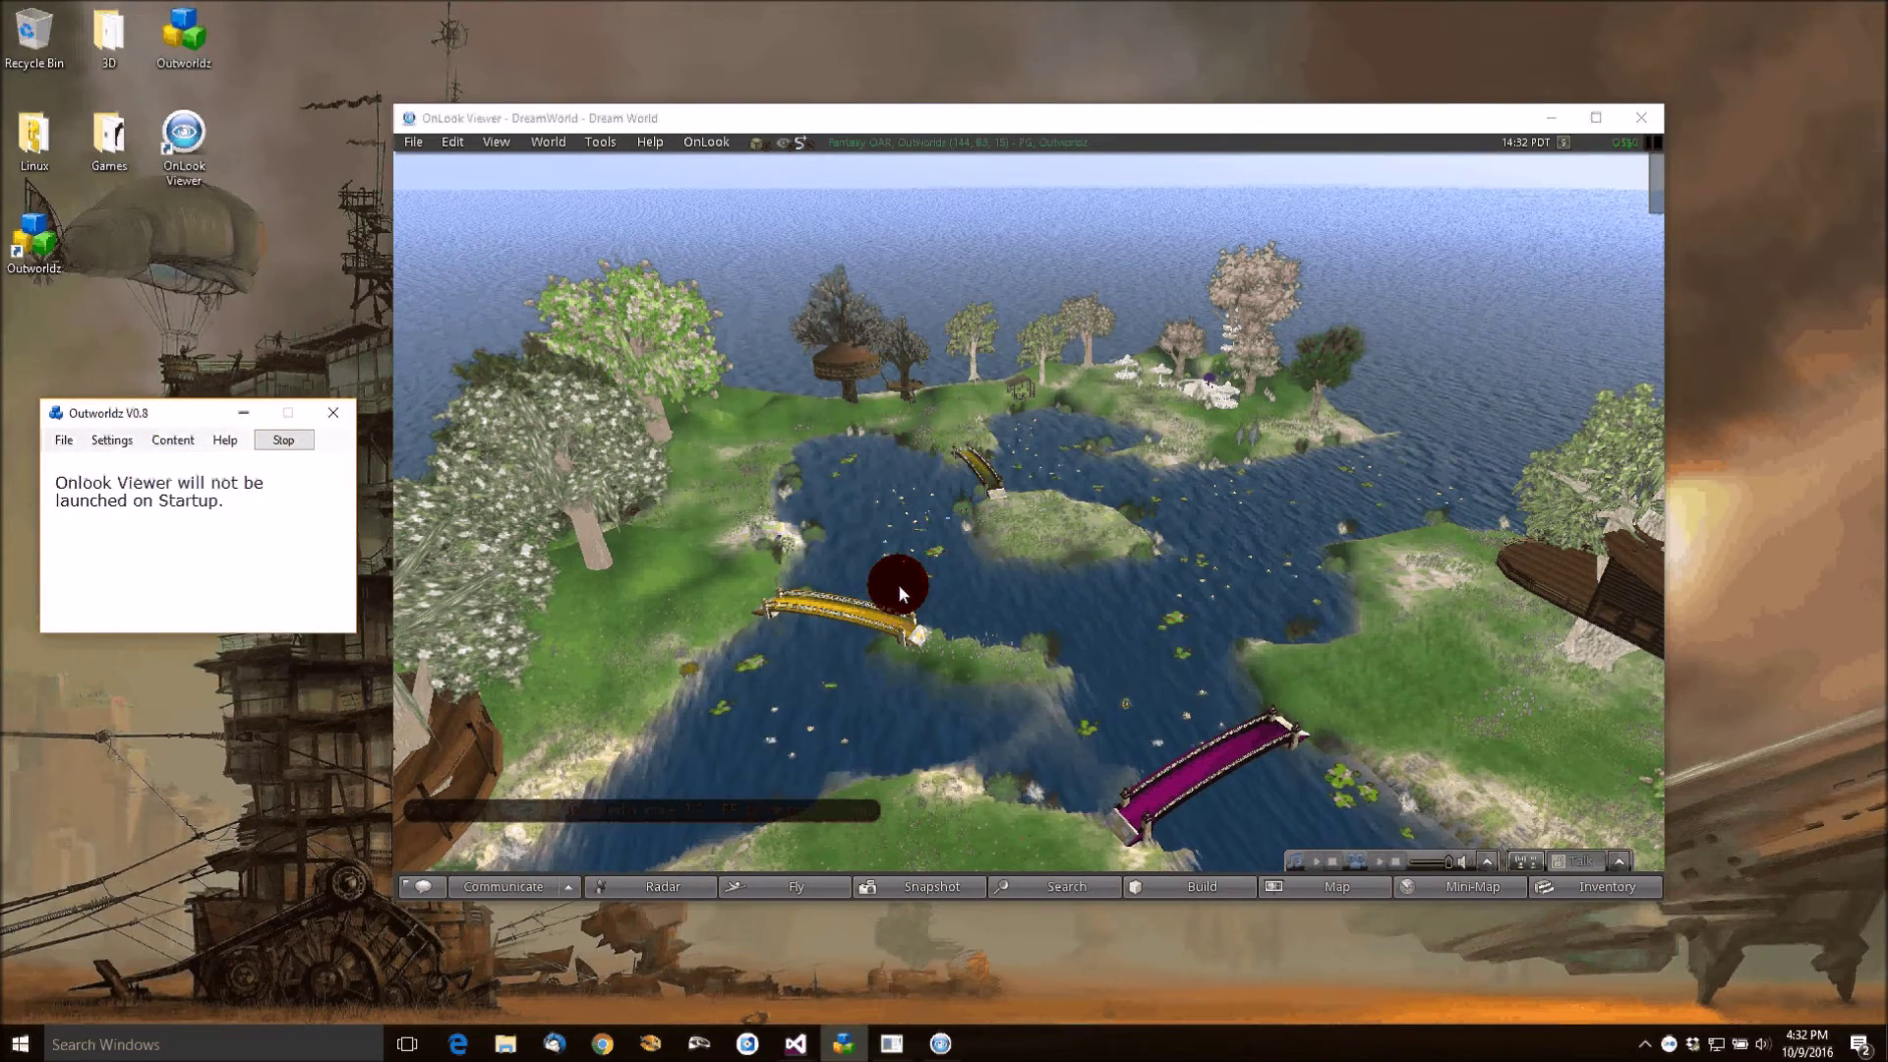
{"action": "mouse_move", "coordinate": [1062, 765]}
{"action": "left_mouse_down"}
{"action": "mouse_move", "coordinate": [619, 211]}
{"action": "mouse_move", "coordinate": [647, 148]}
{"action": "mouse_move", "coordinate": [568, 148]}
{"action": "left_mouse_up"}
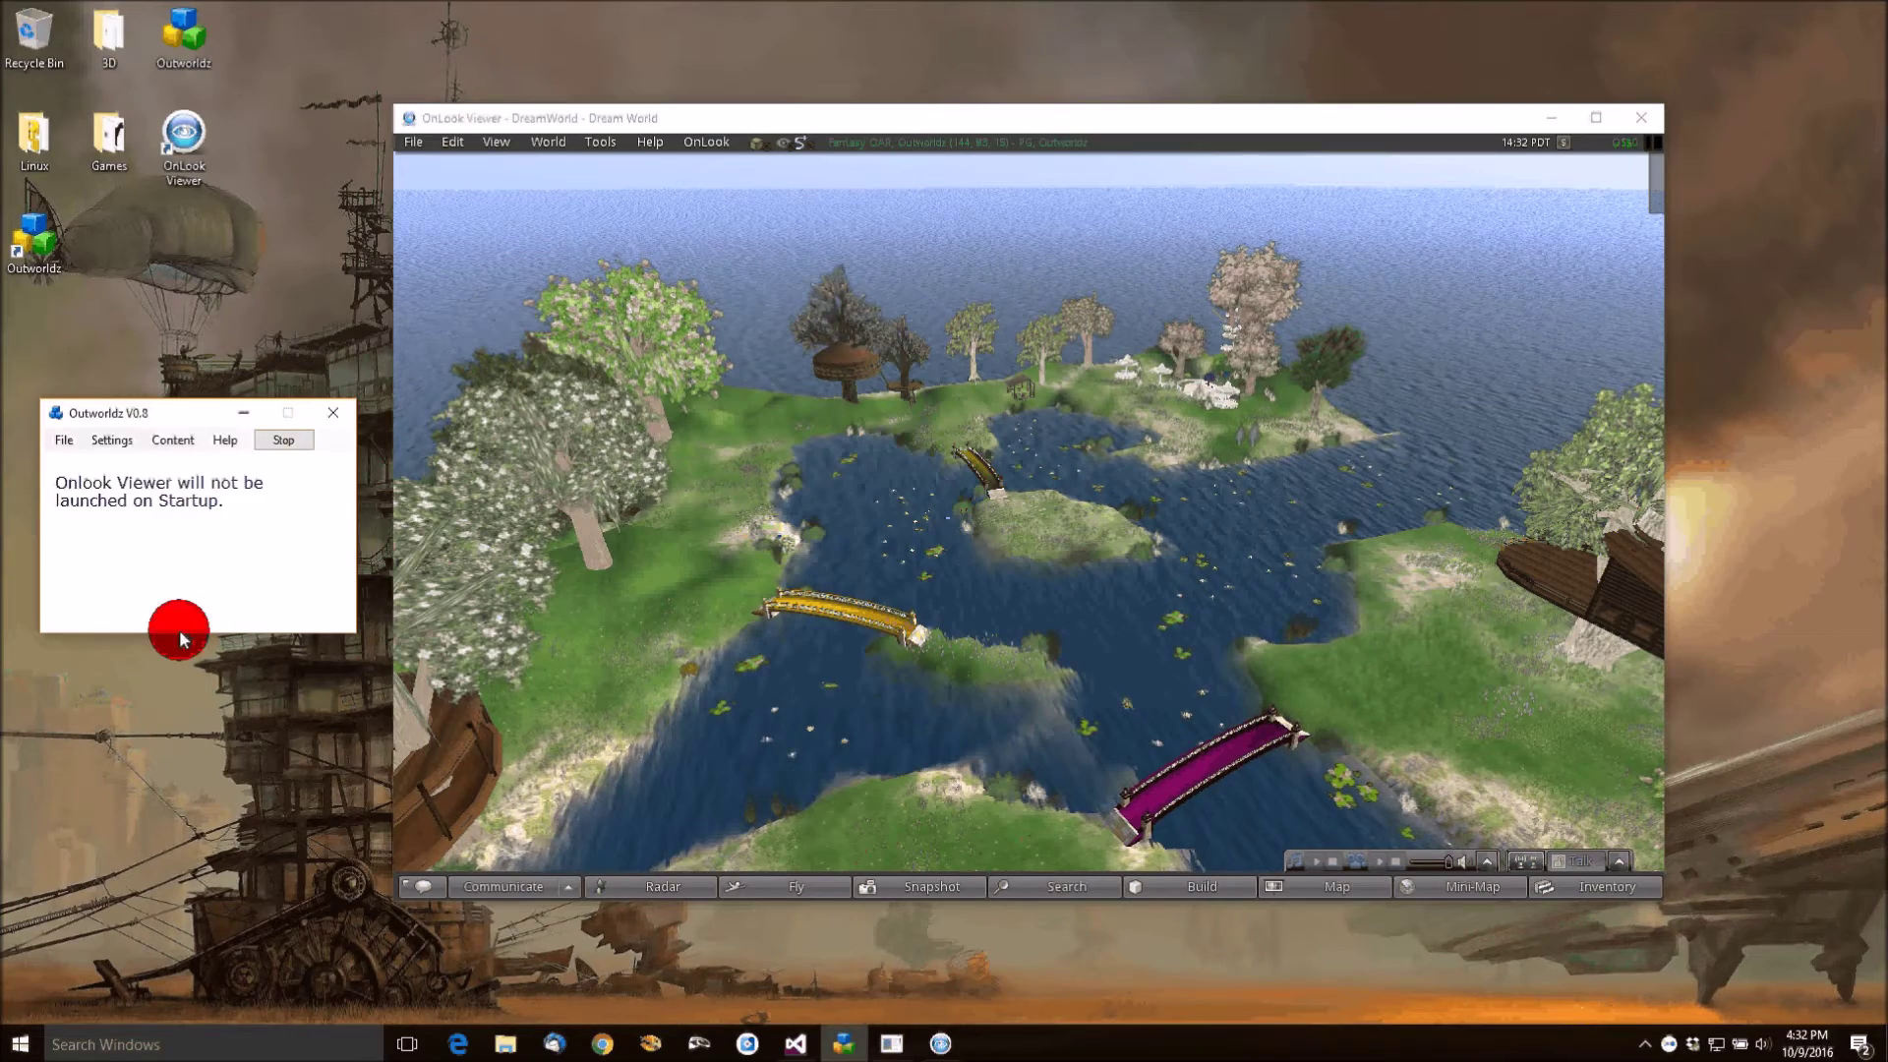
Open the advanced settings and review the sim size options and the available auto backup intervals.
{"action": "left_click", "coordinate": [112, 440]}
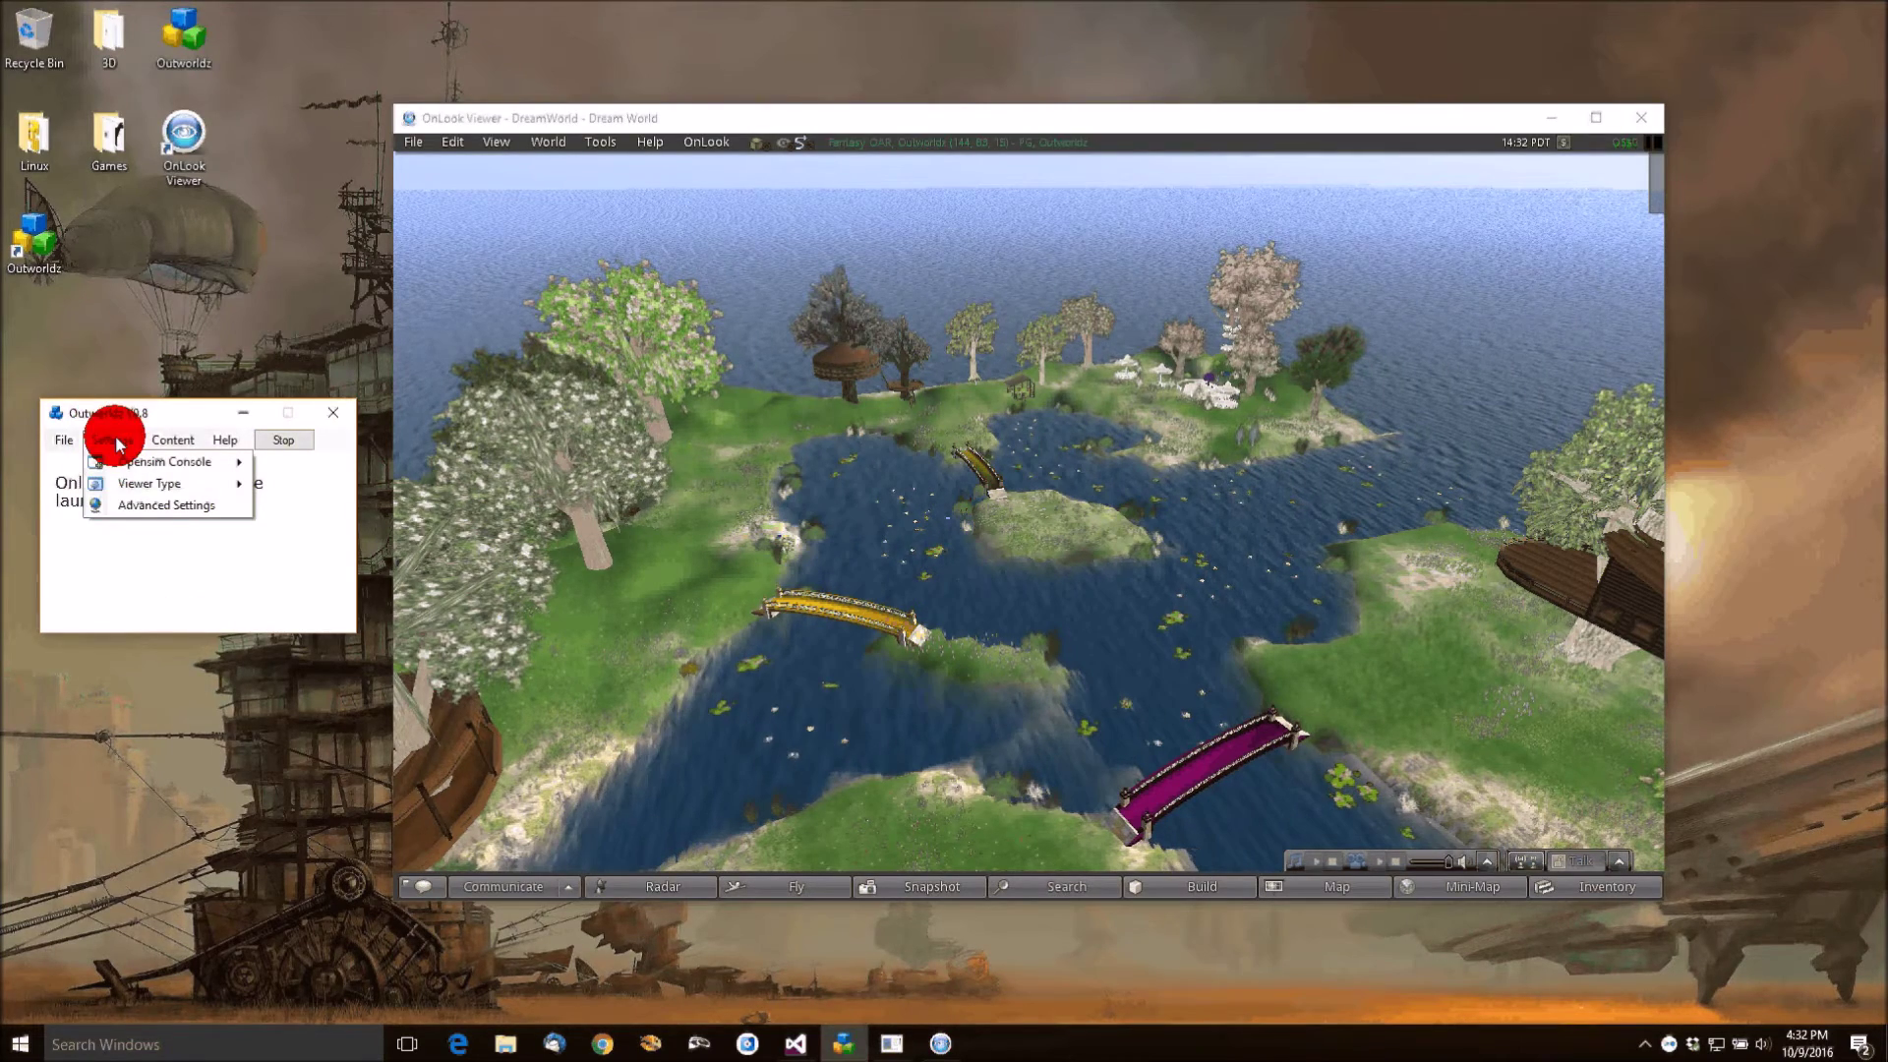
{"action": "mouse_move", "coordinate": [125, 489]}
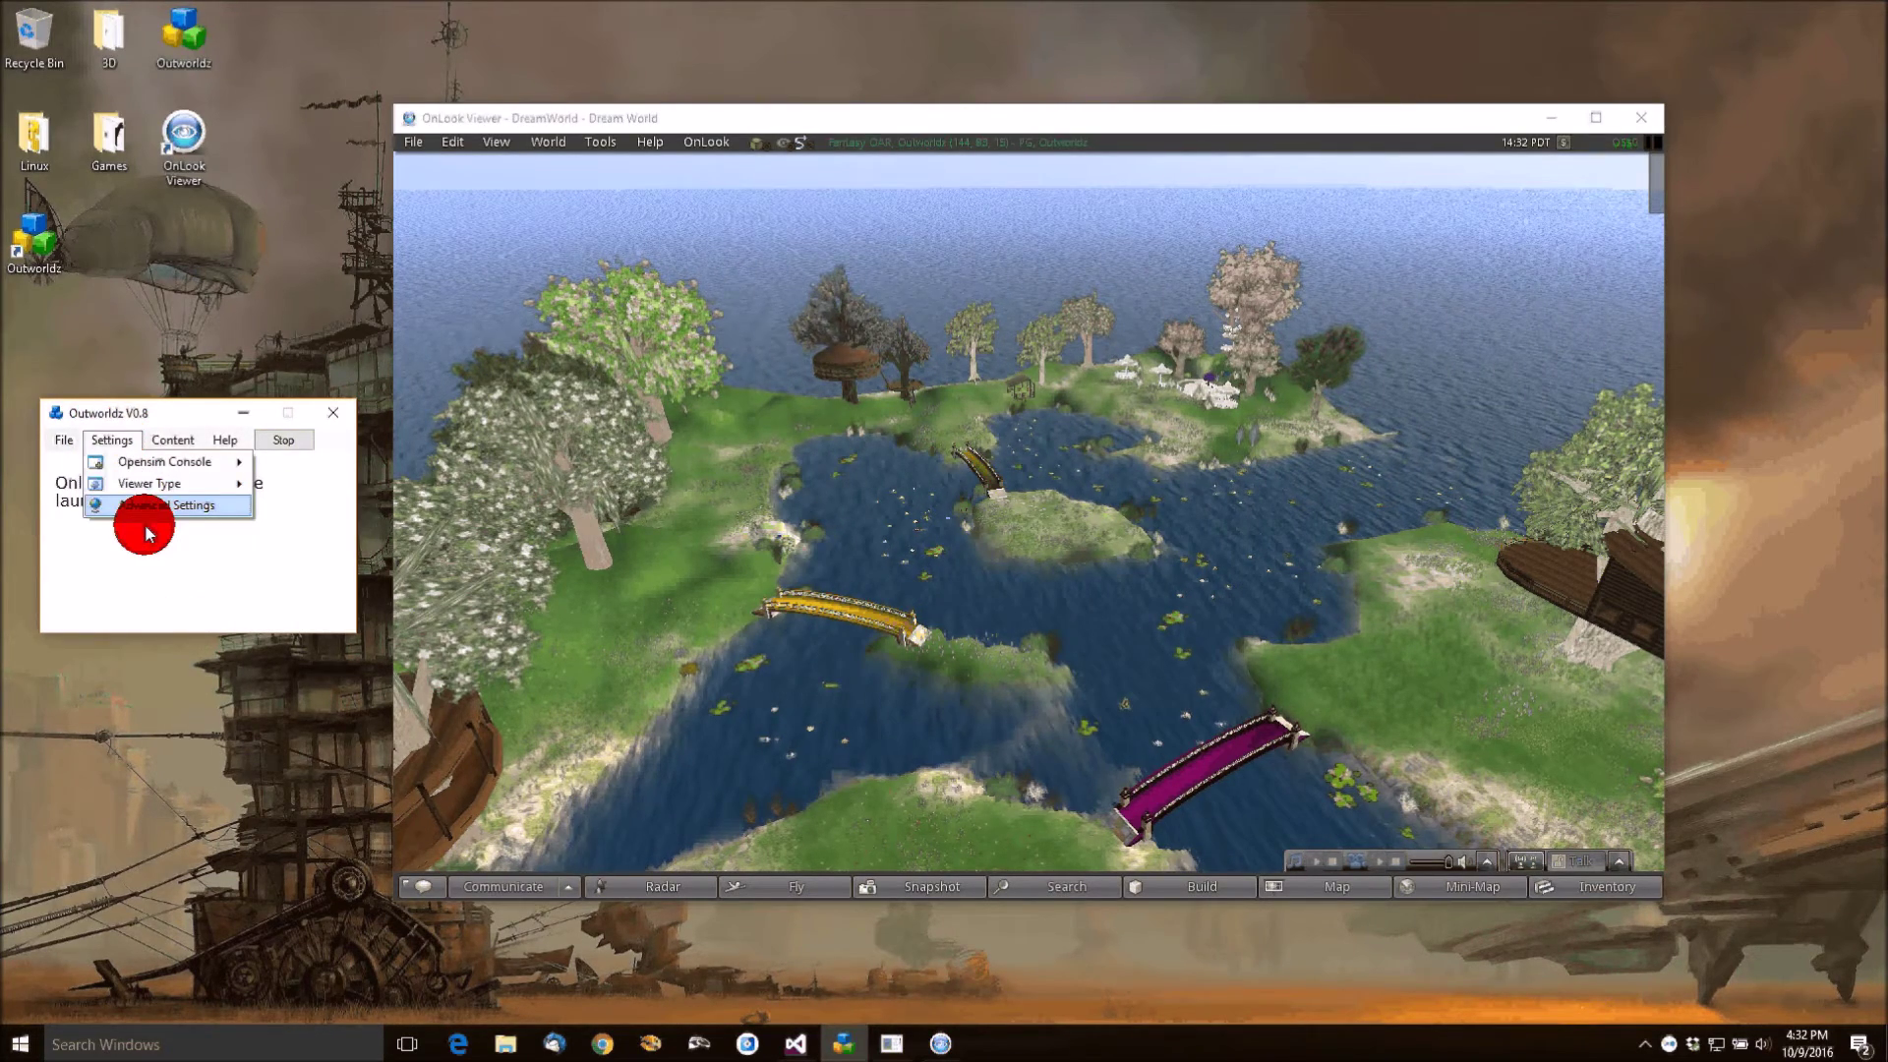
{"action": "left_click", "coordinate": [147, 506]}
{"action": "left_click_drag", "start_coordinate": [262, 65], "coordinate": [670, 460]}
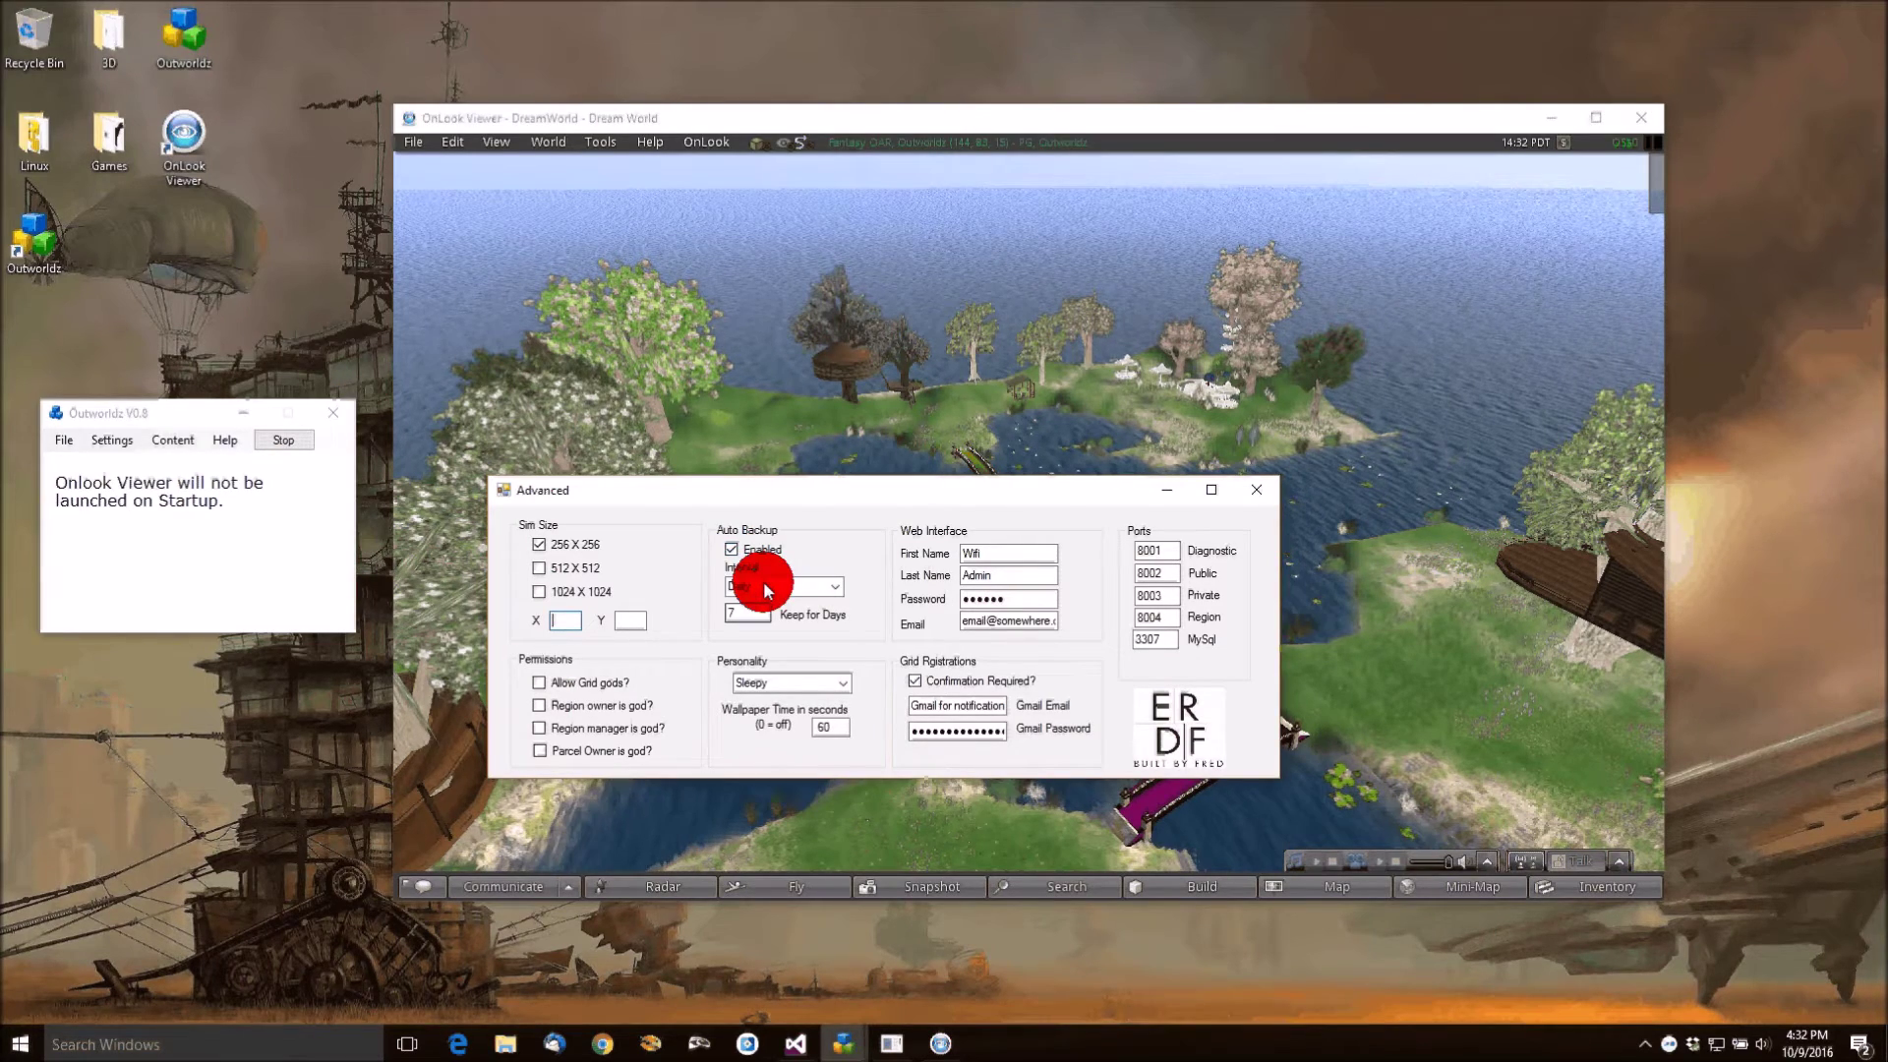
{"action": "left_click", "coordinate": [836, 588]}
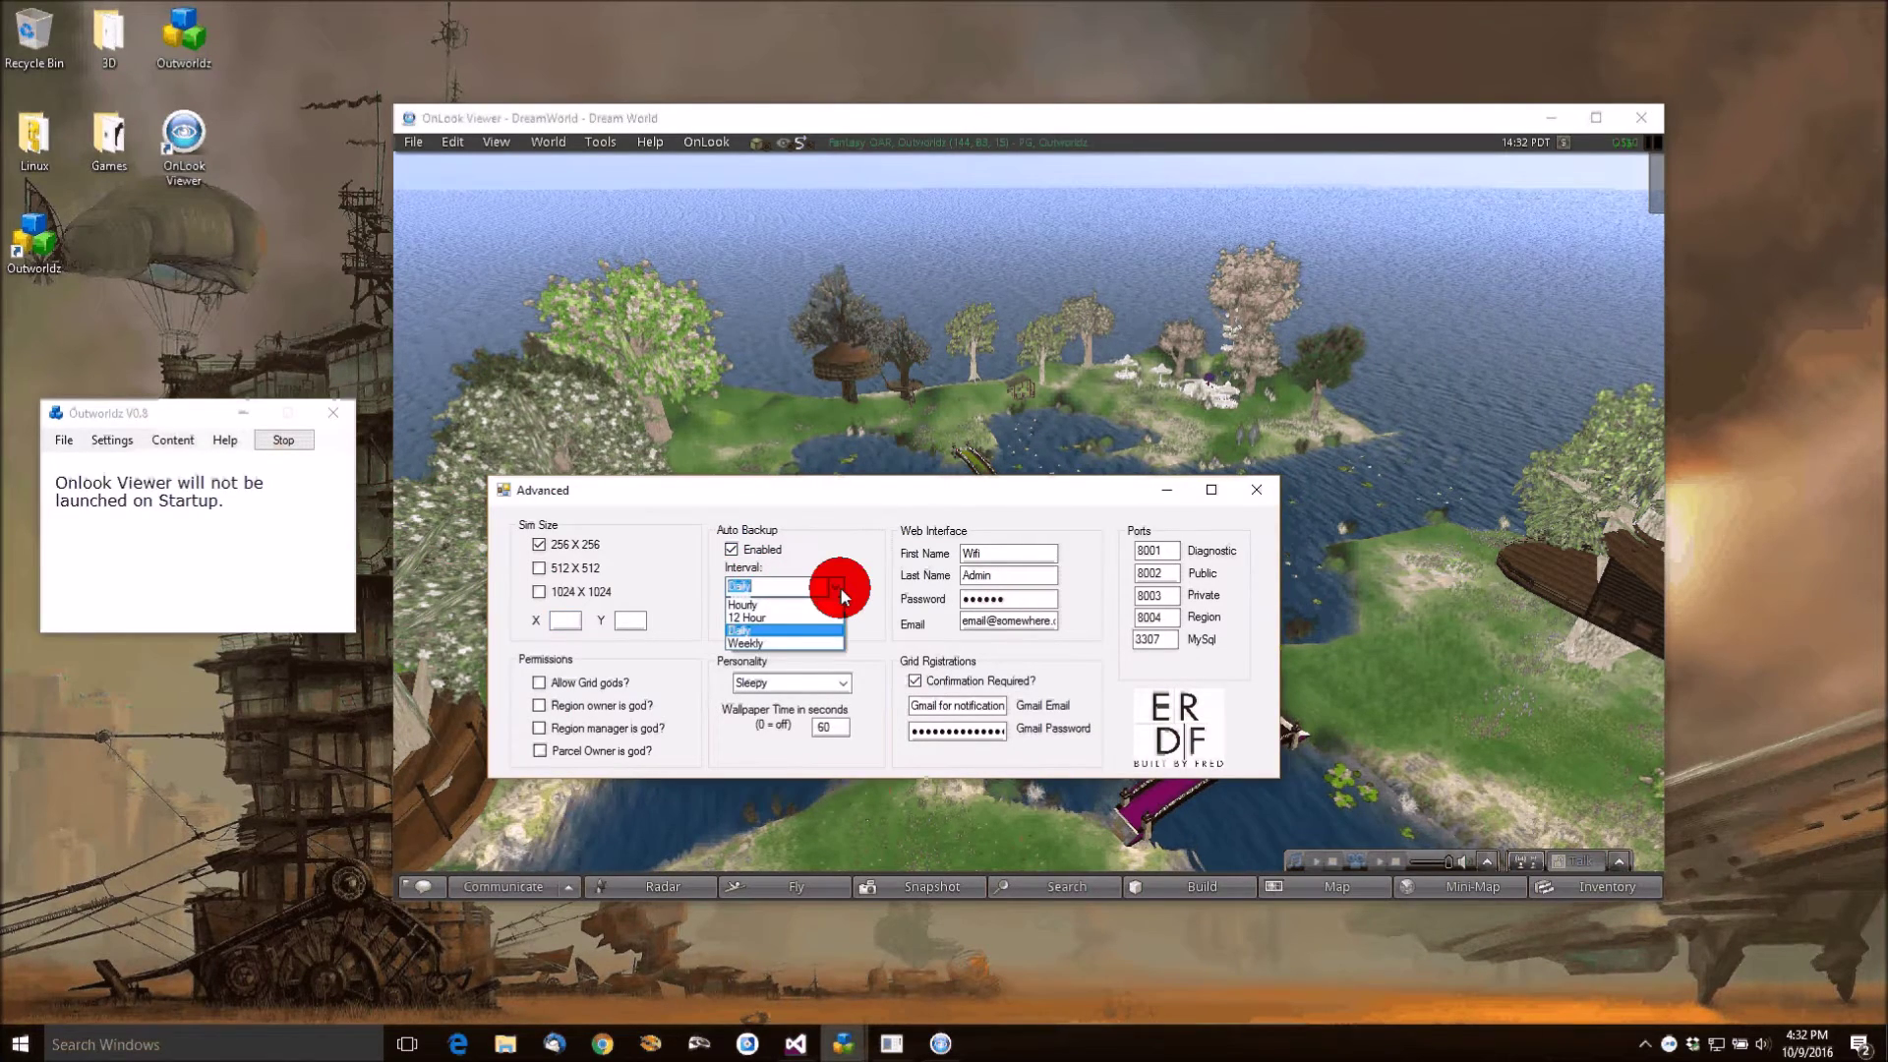
{"action": "left_click", "coordinate": [839, 588]}
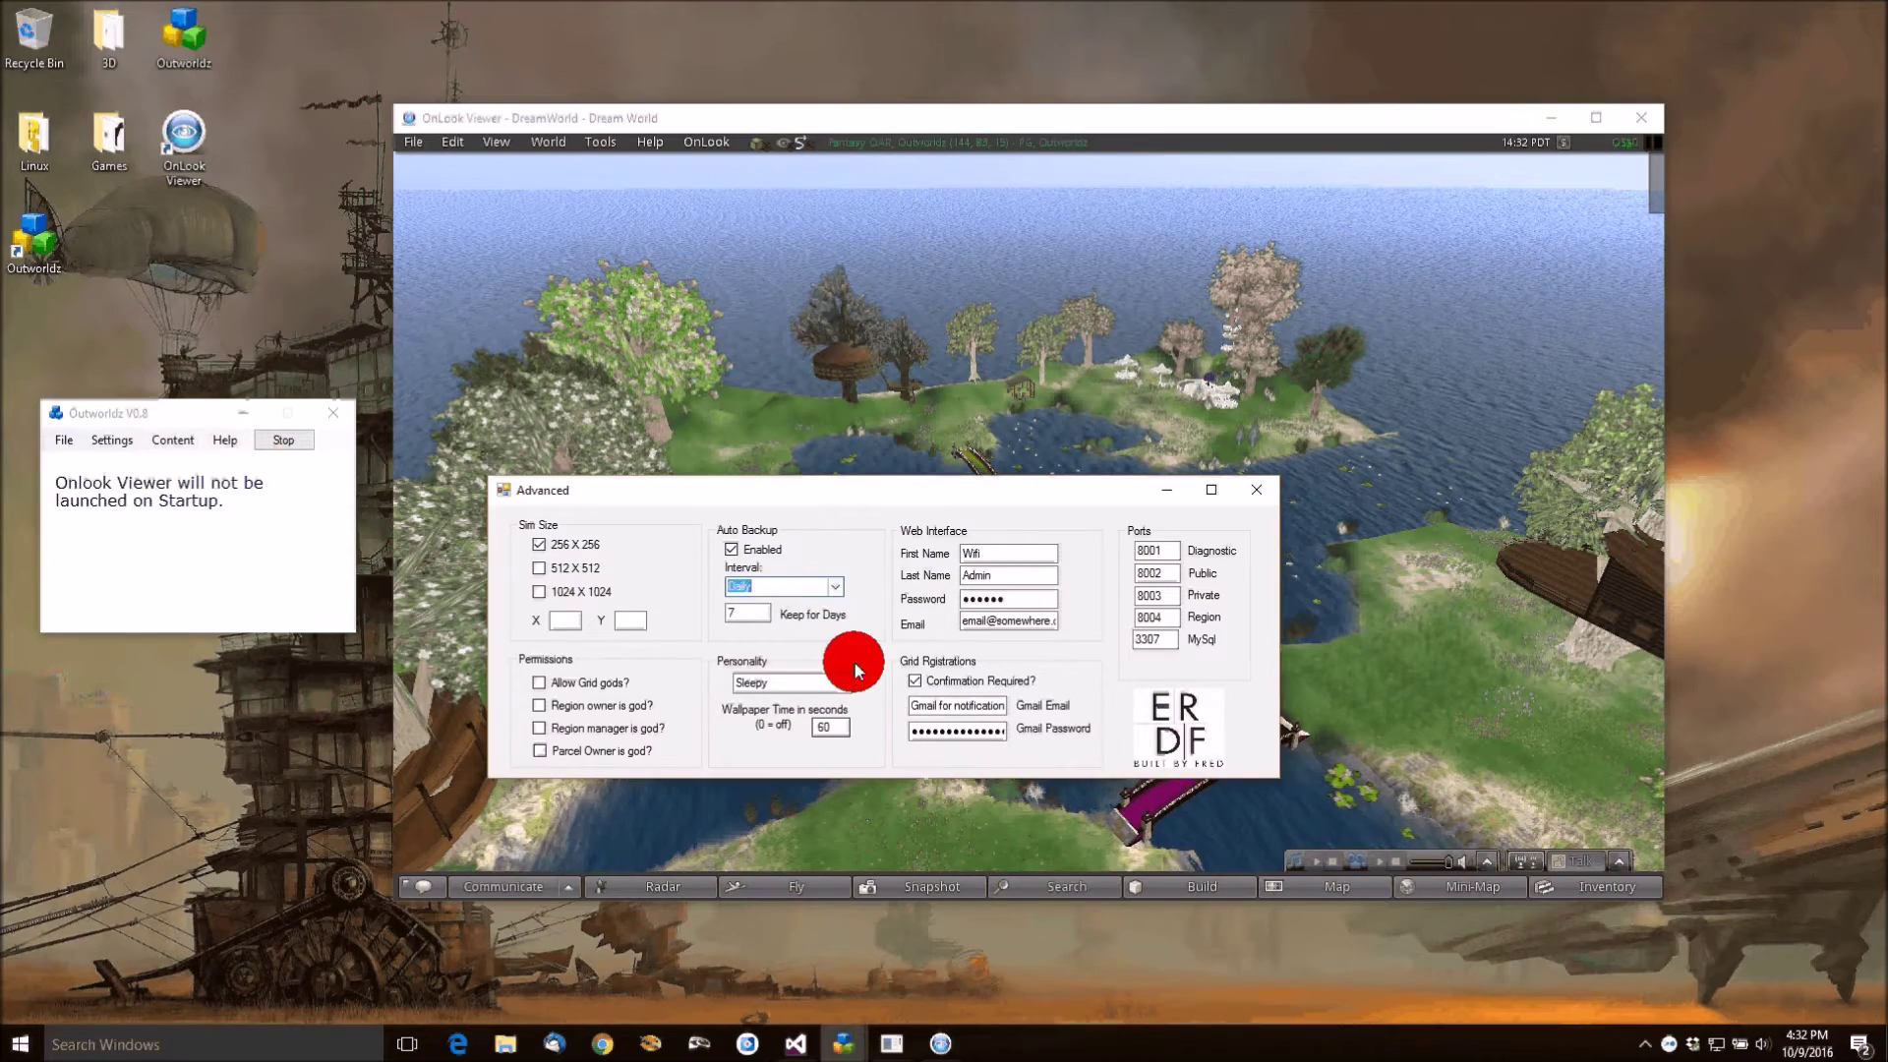
Open the Outworldz web interface in the browser to view its login page, then minimise the browser.
{"action": "left_click", "coordinate": [181, 521]}
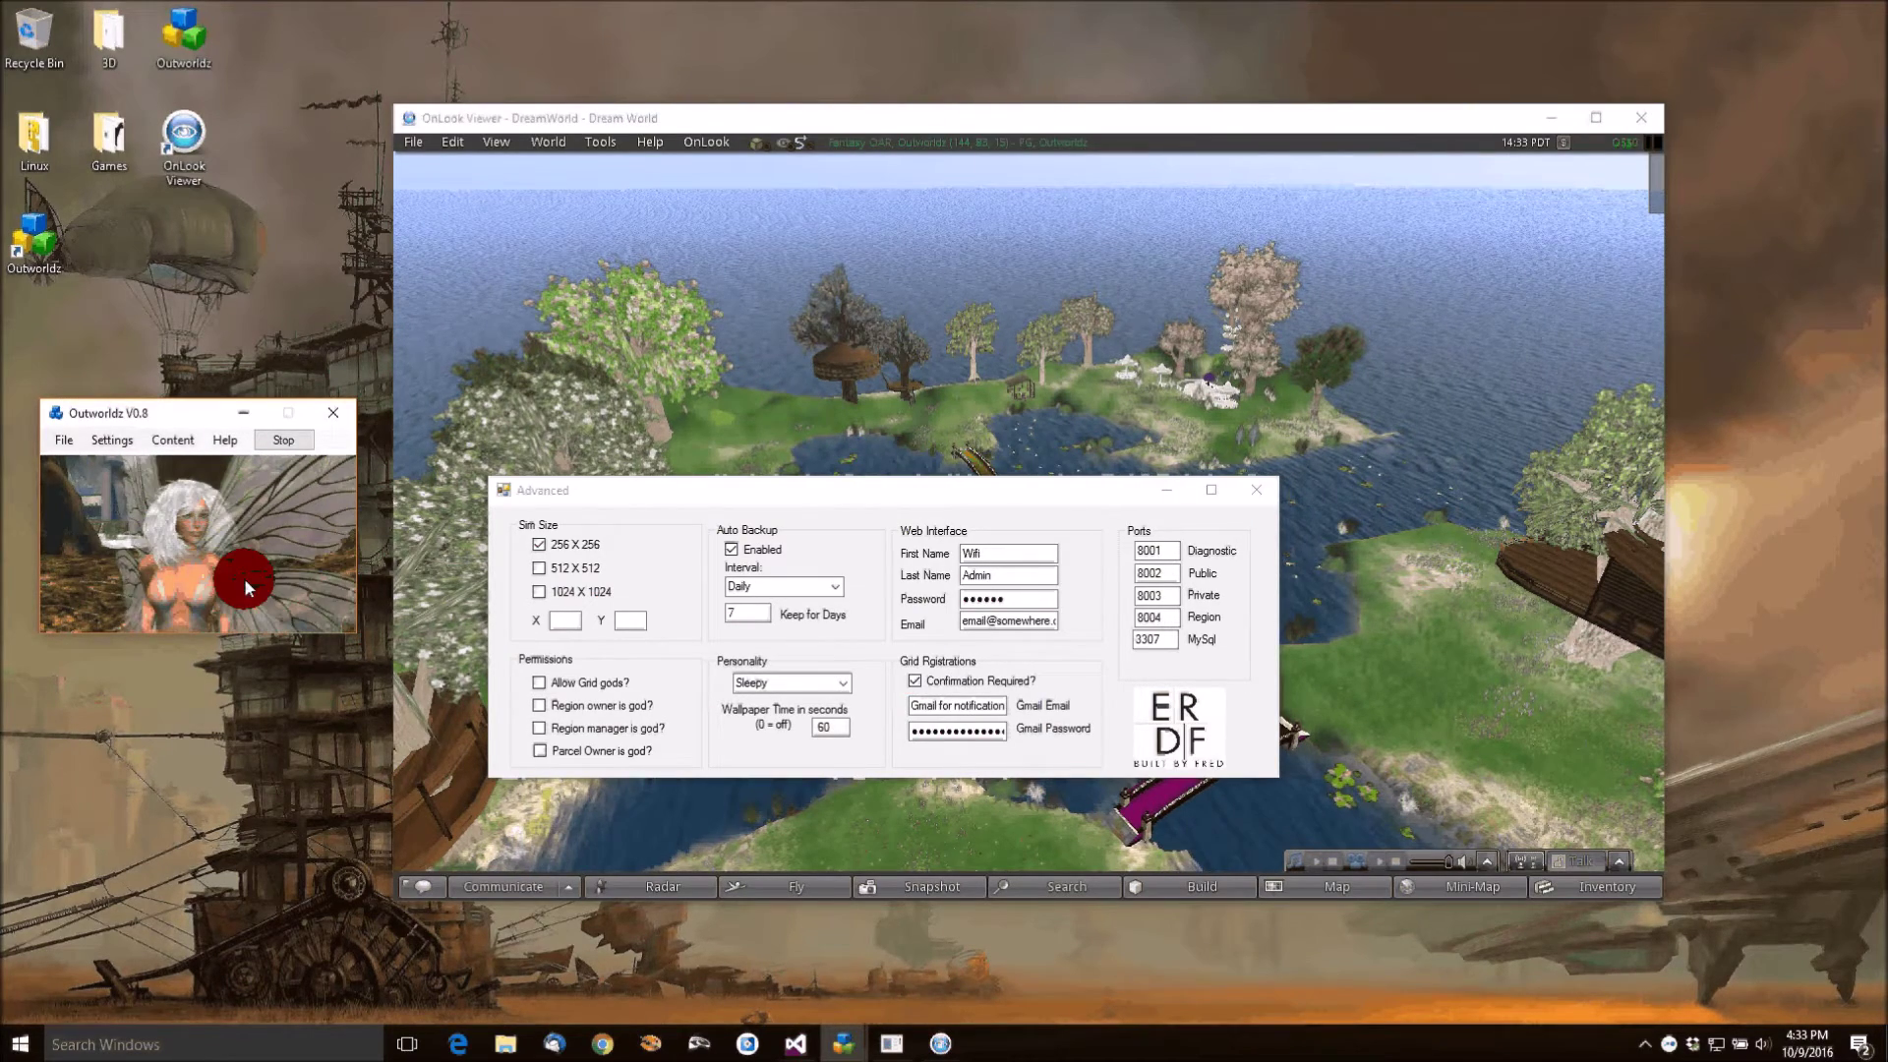
{"action": "left_click_drag", "start_coordinate": [987, 501], "coordinate": [986, 491]}
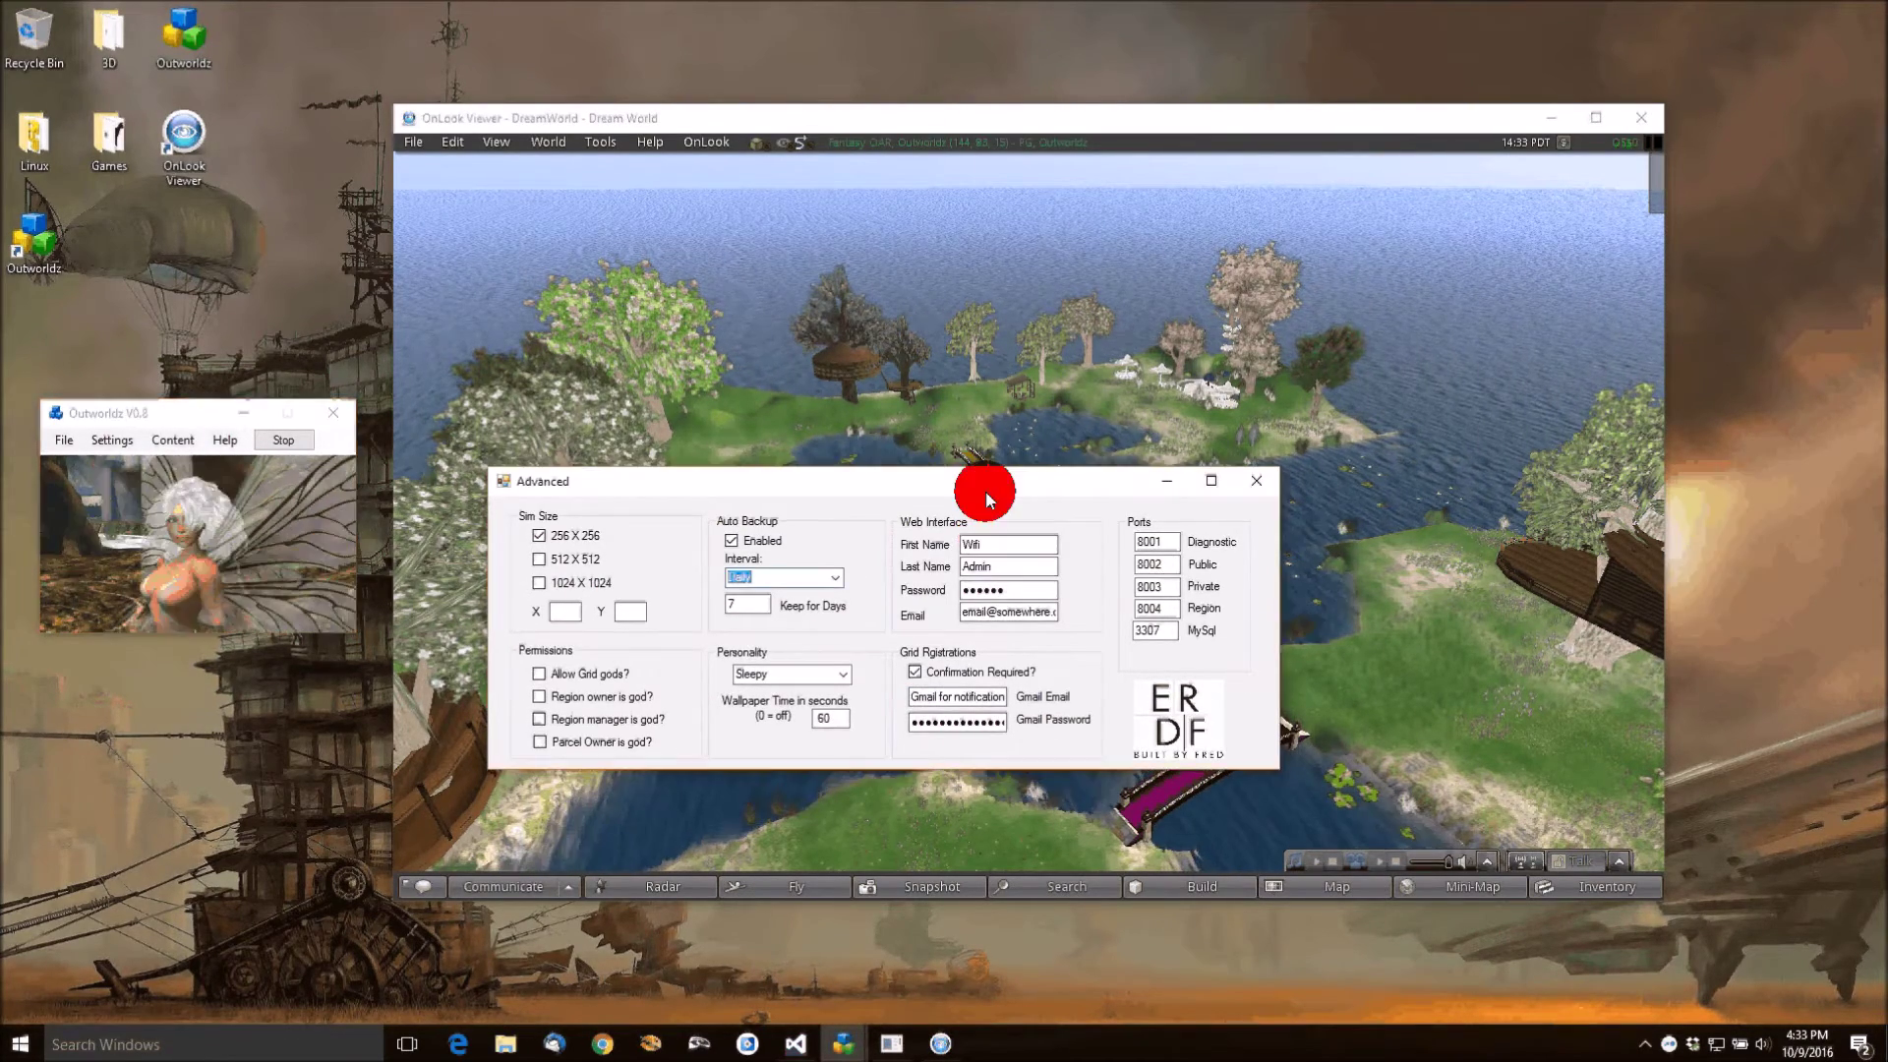
{"action": "left_click", "coordinate": [271, 413]}
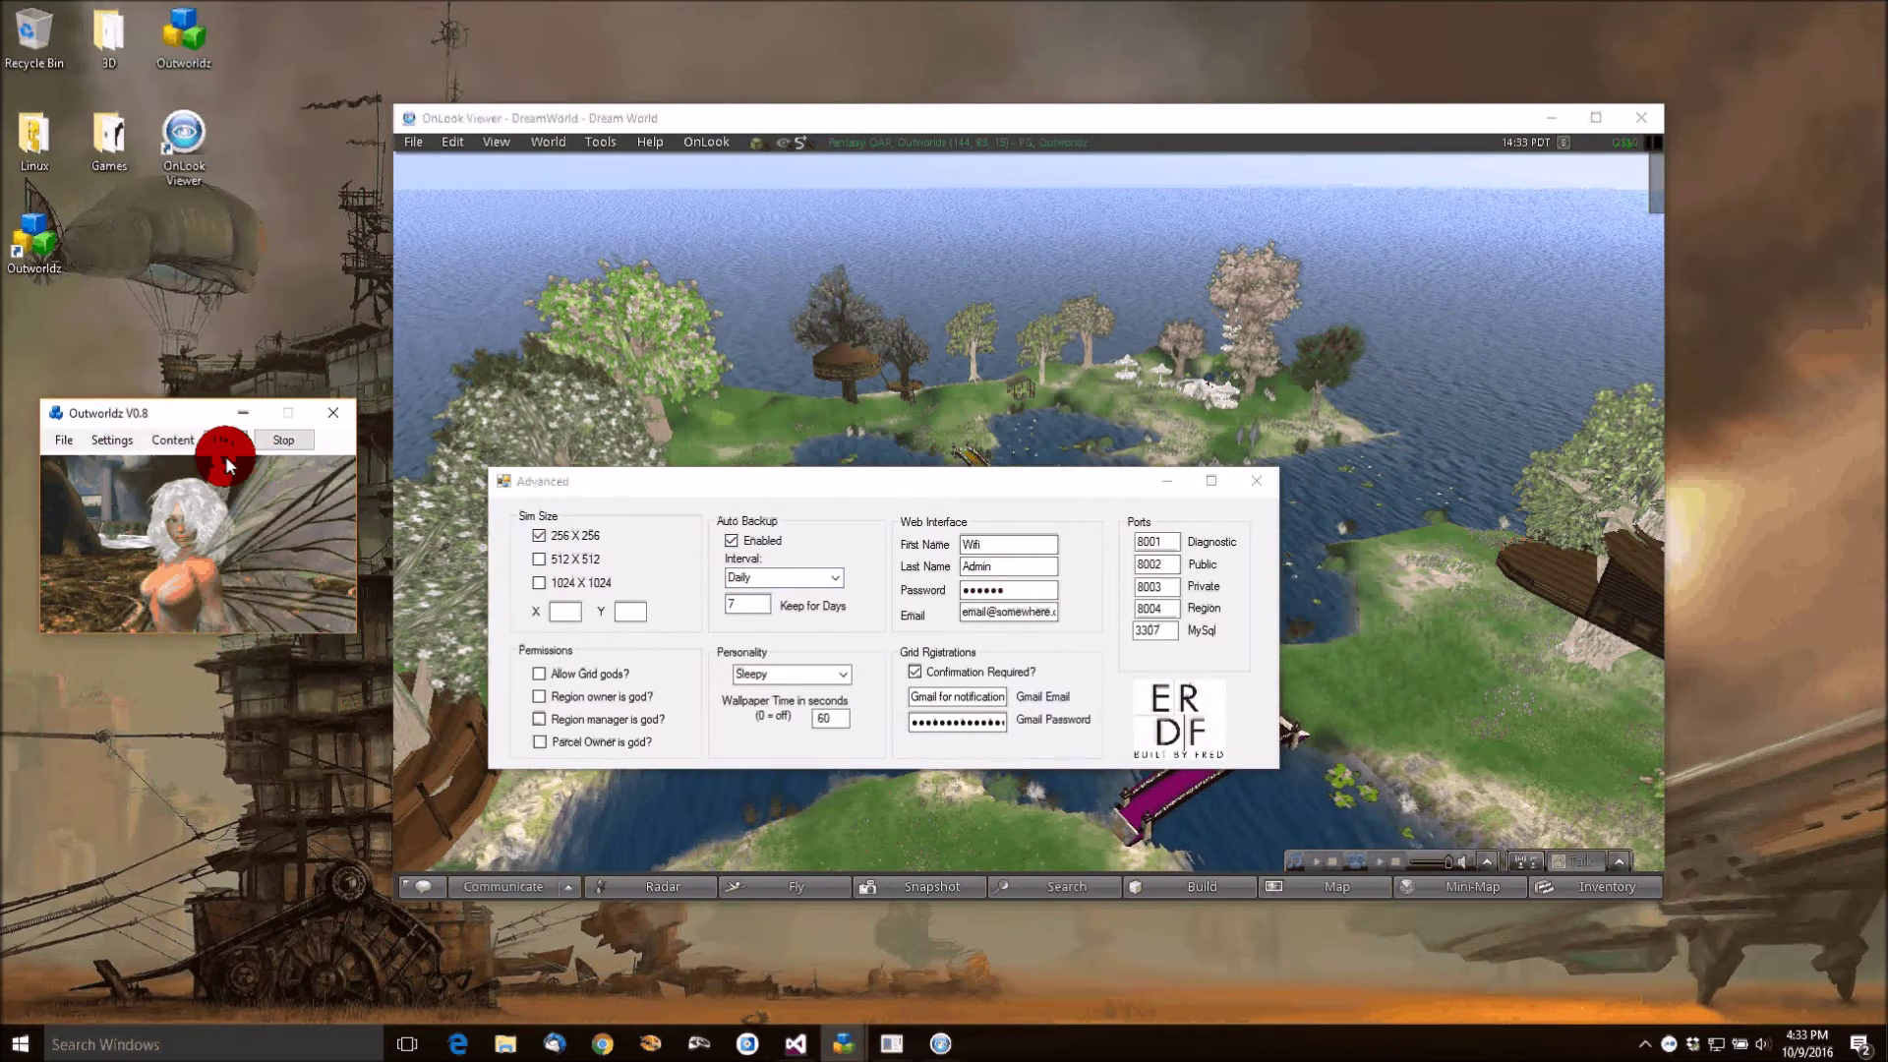
{"action": "left_click", "coordinate": [225, 439]}
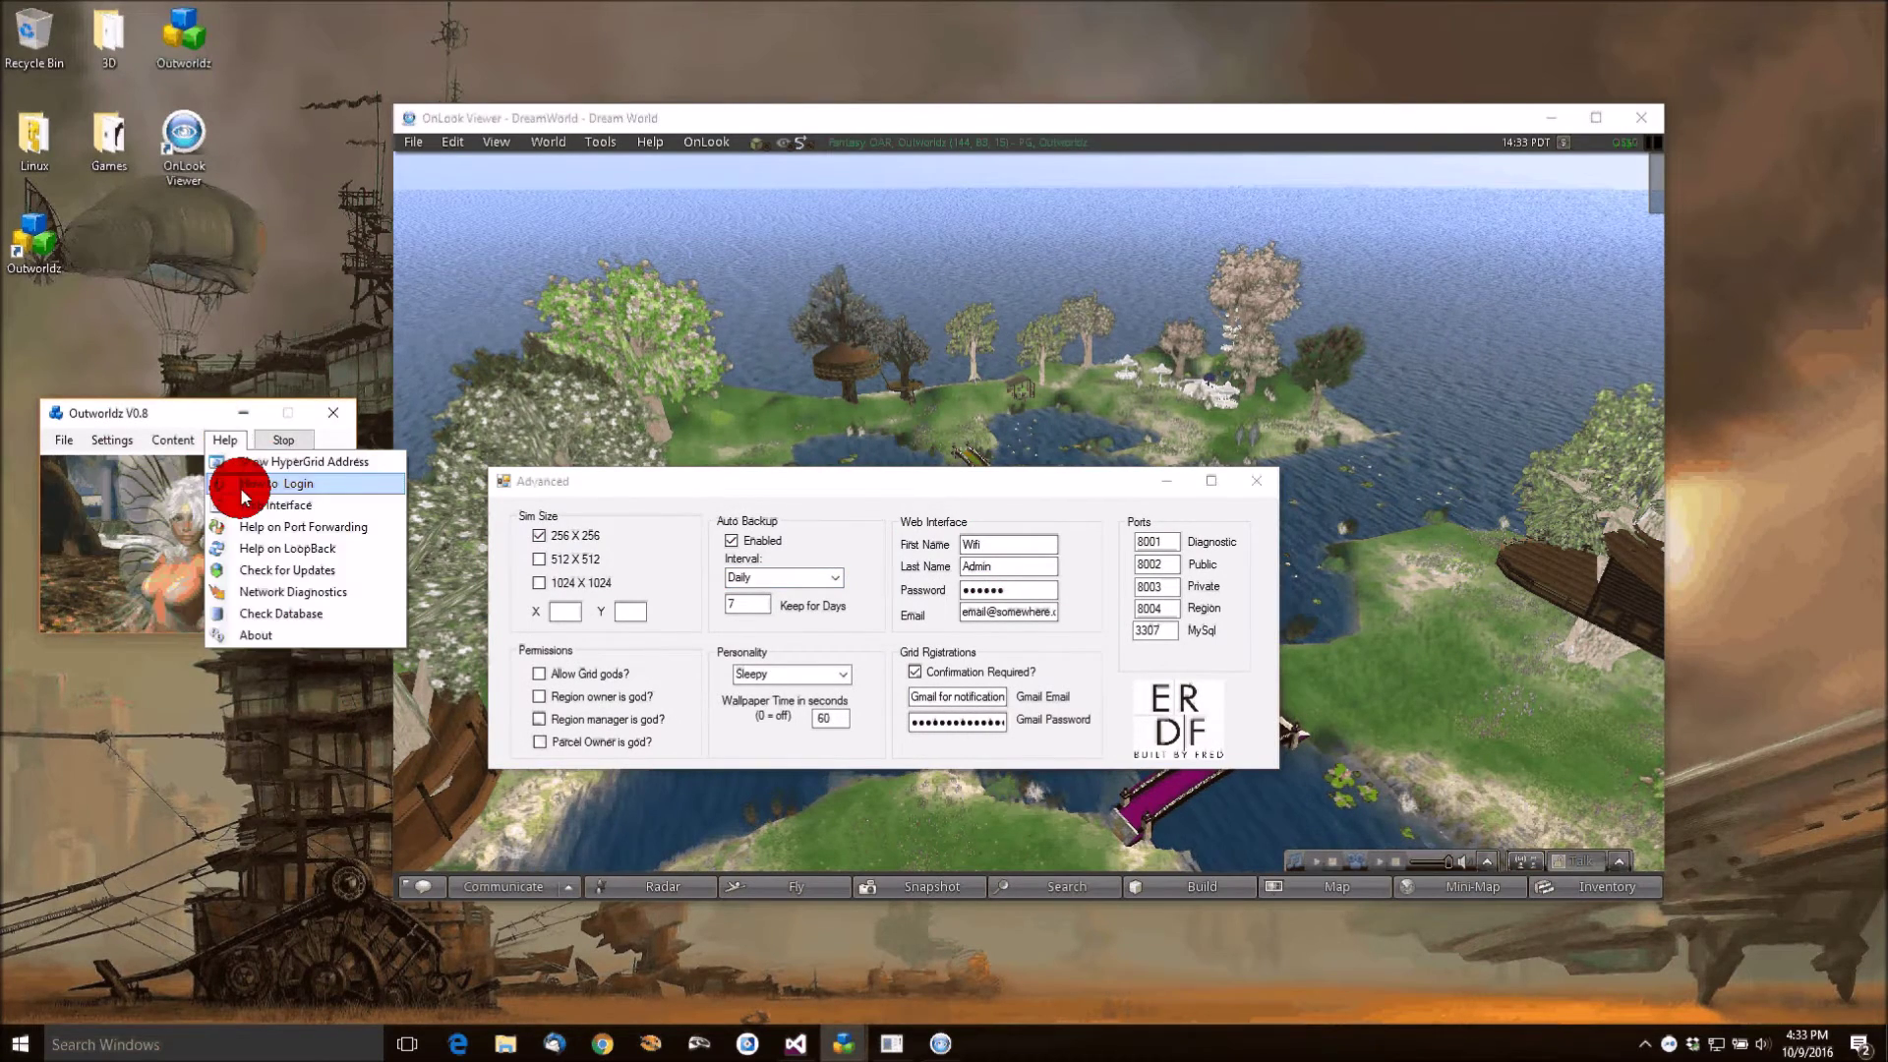
{"action": "left_click", "coordinate": [240, 487]}
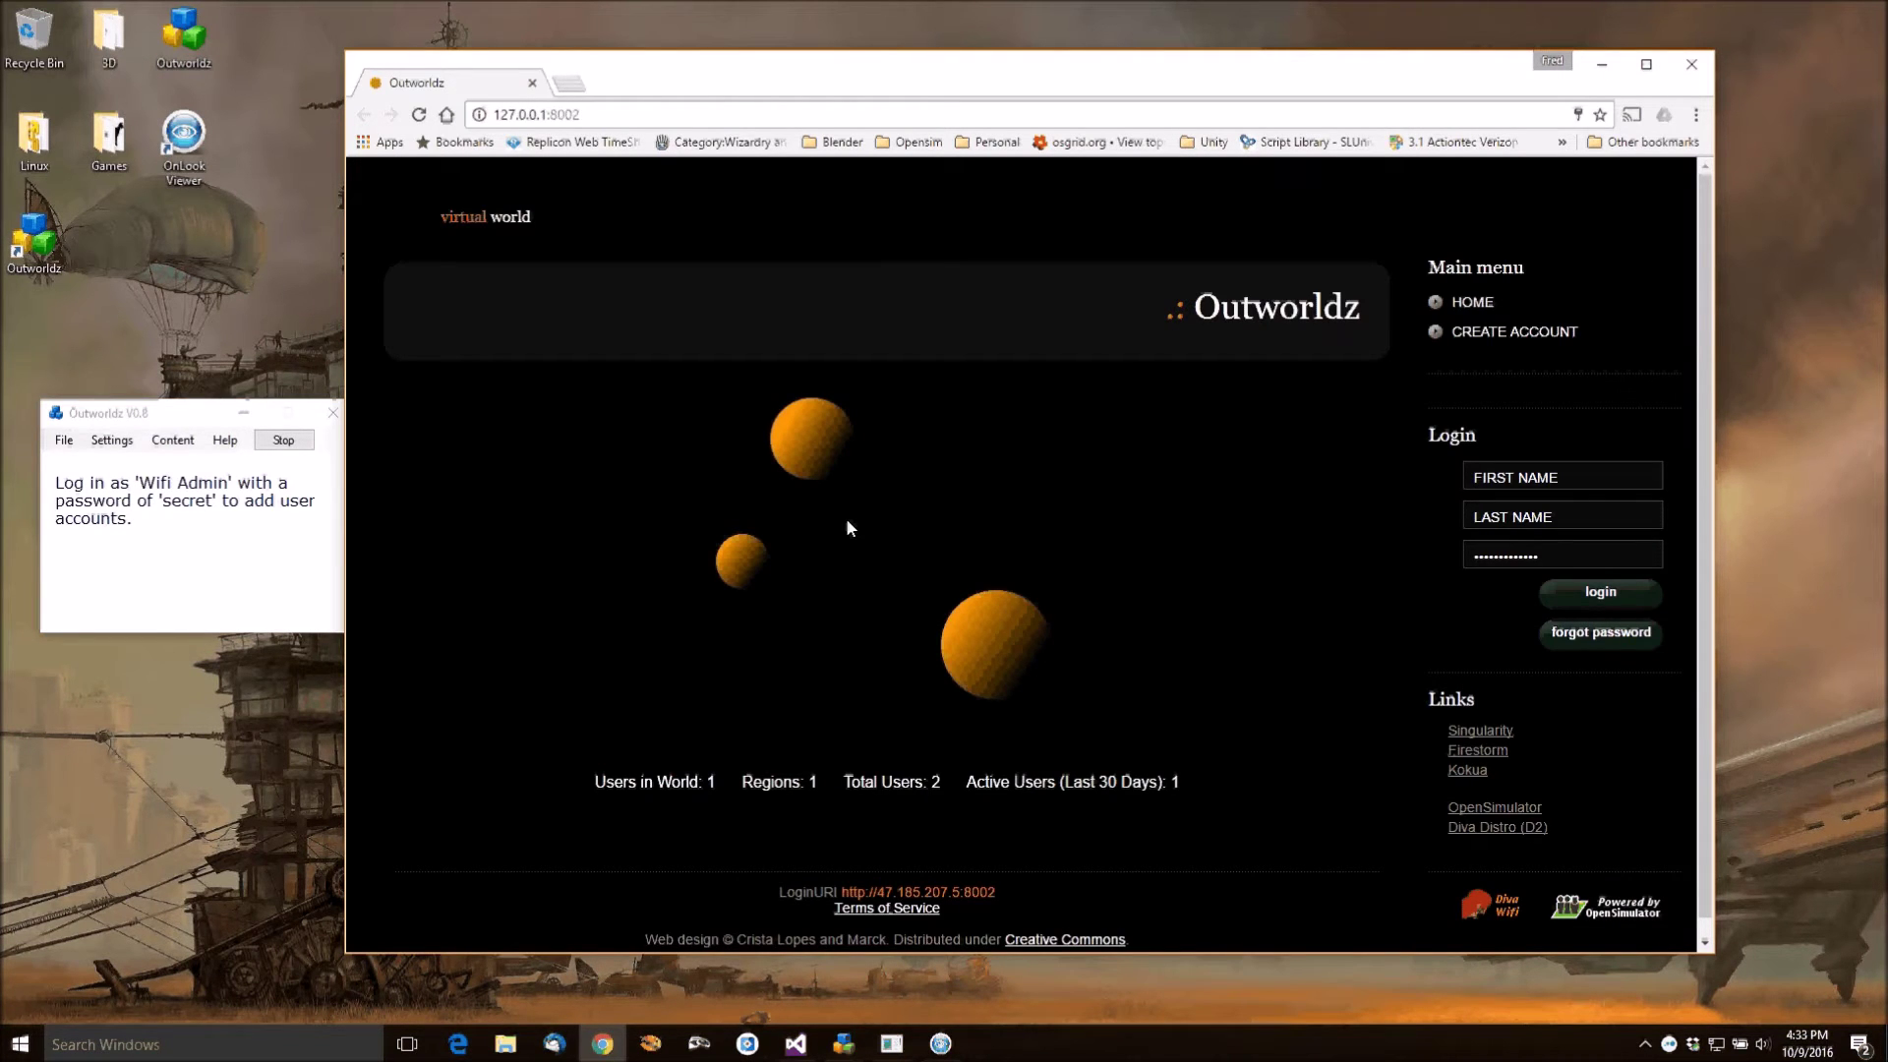
{"action": "left_click", "coordinate": [1603, 65]}
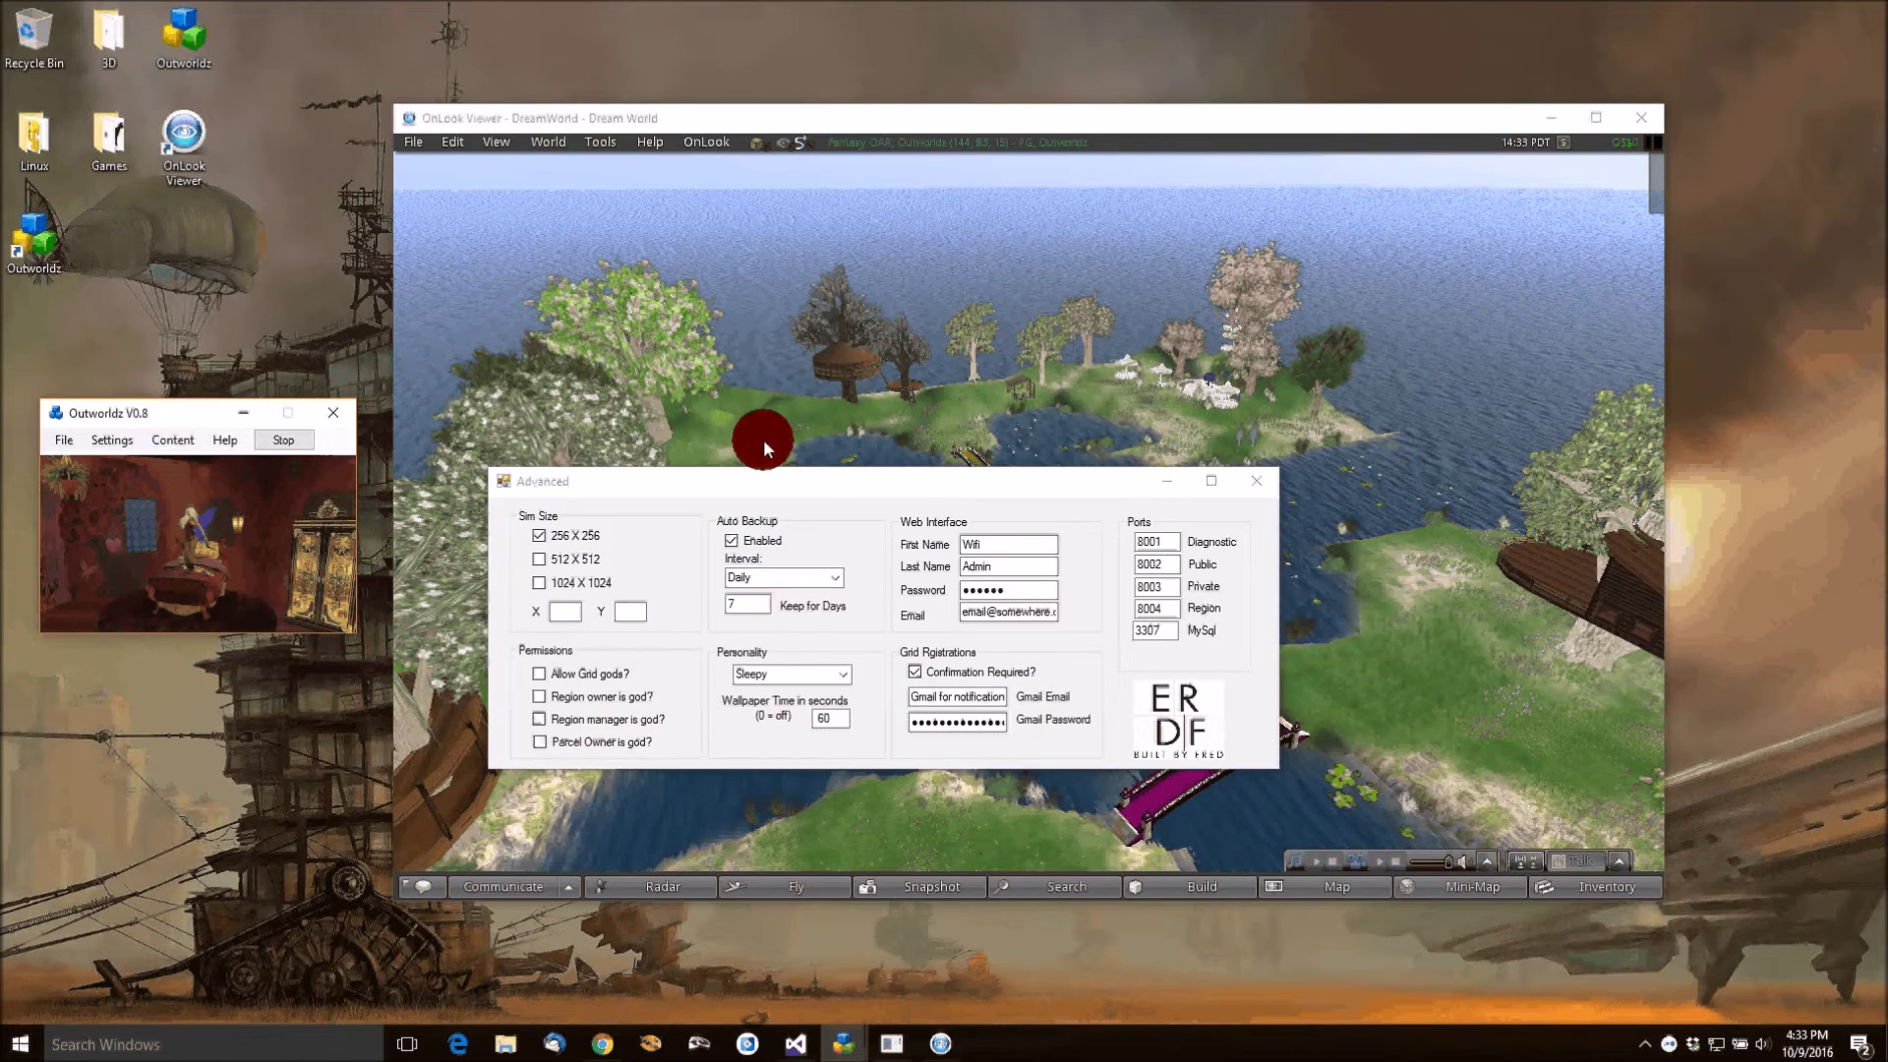
Review the Diagnostic, Public, Private, Region and MySql ports in the advanced settings and close the window.
{"action": "left_click_drag", "start_coordinate": [780, 493], "coordinate": [780, 444]}
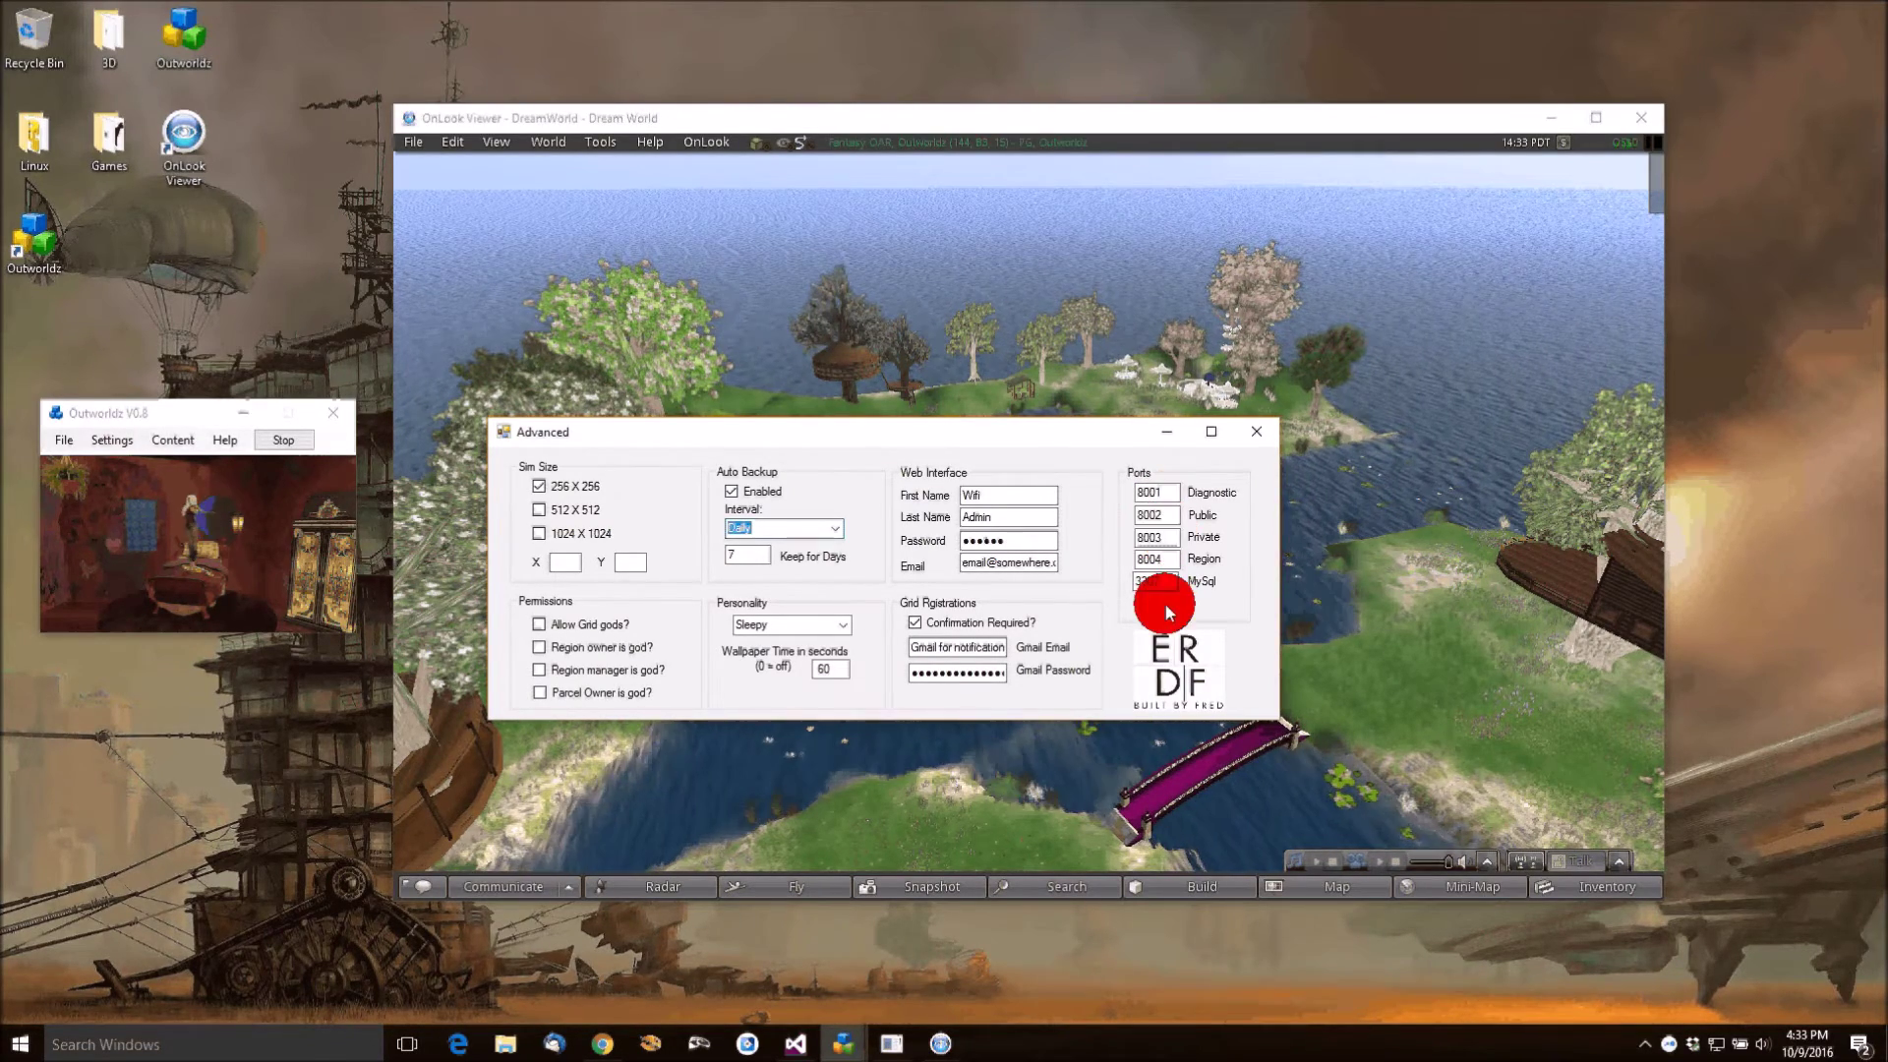
{"action": "left_click", "coordinate": [1161, 491]}
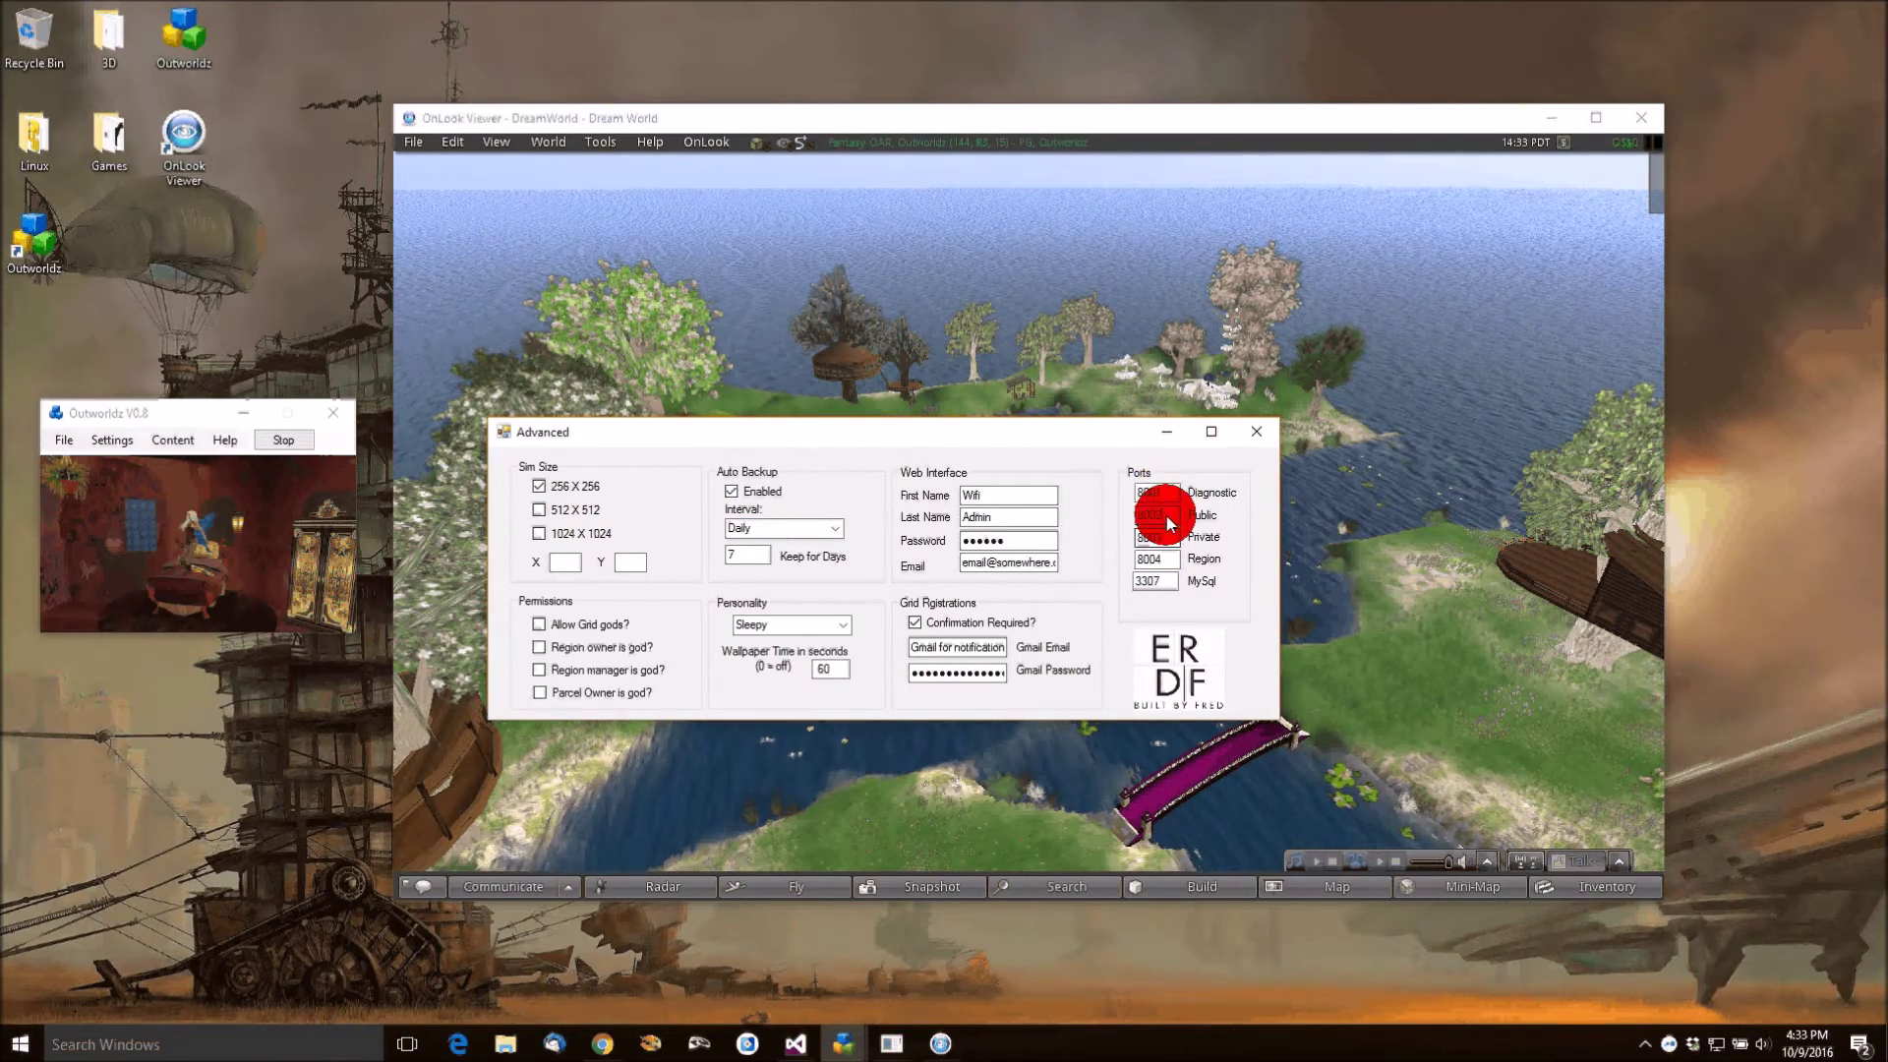
{"action": "left_click_drag", "start_coordinate": [1167, 516], "coordinate": [1153, 560]}
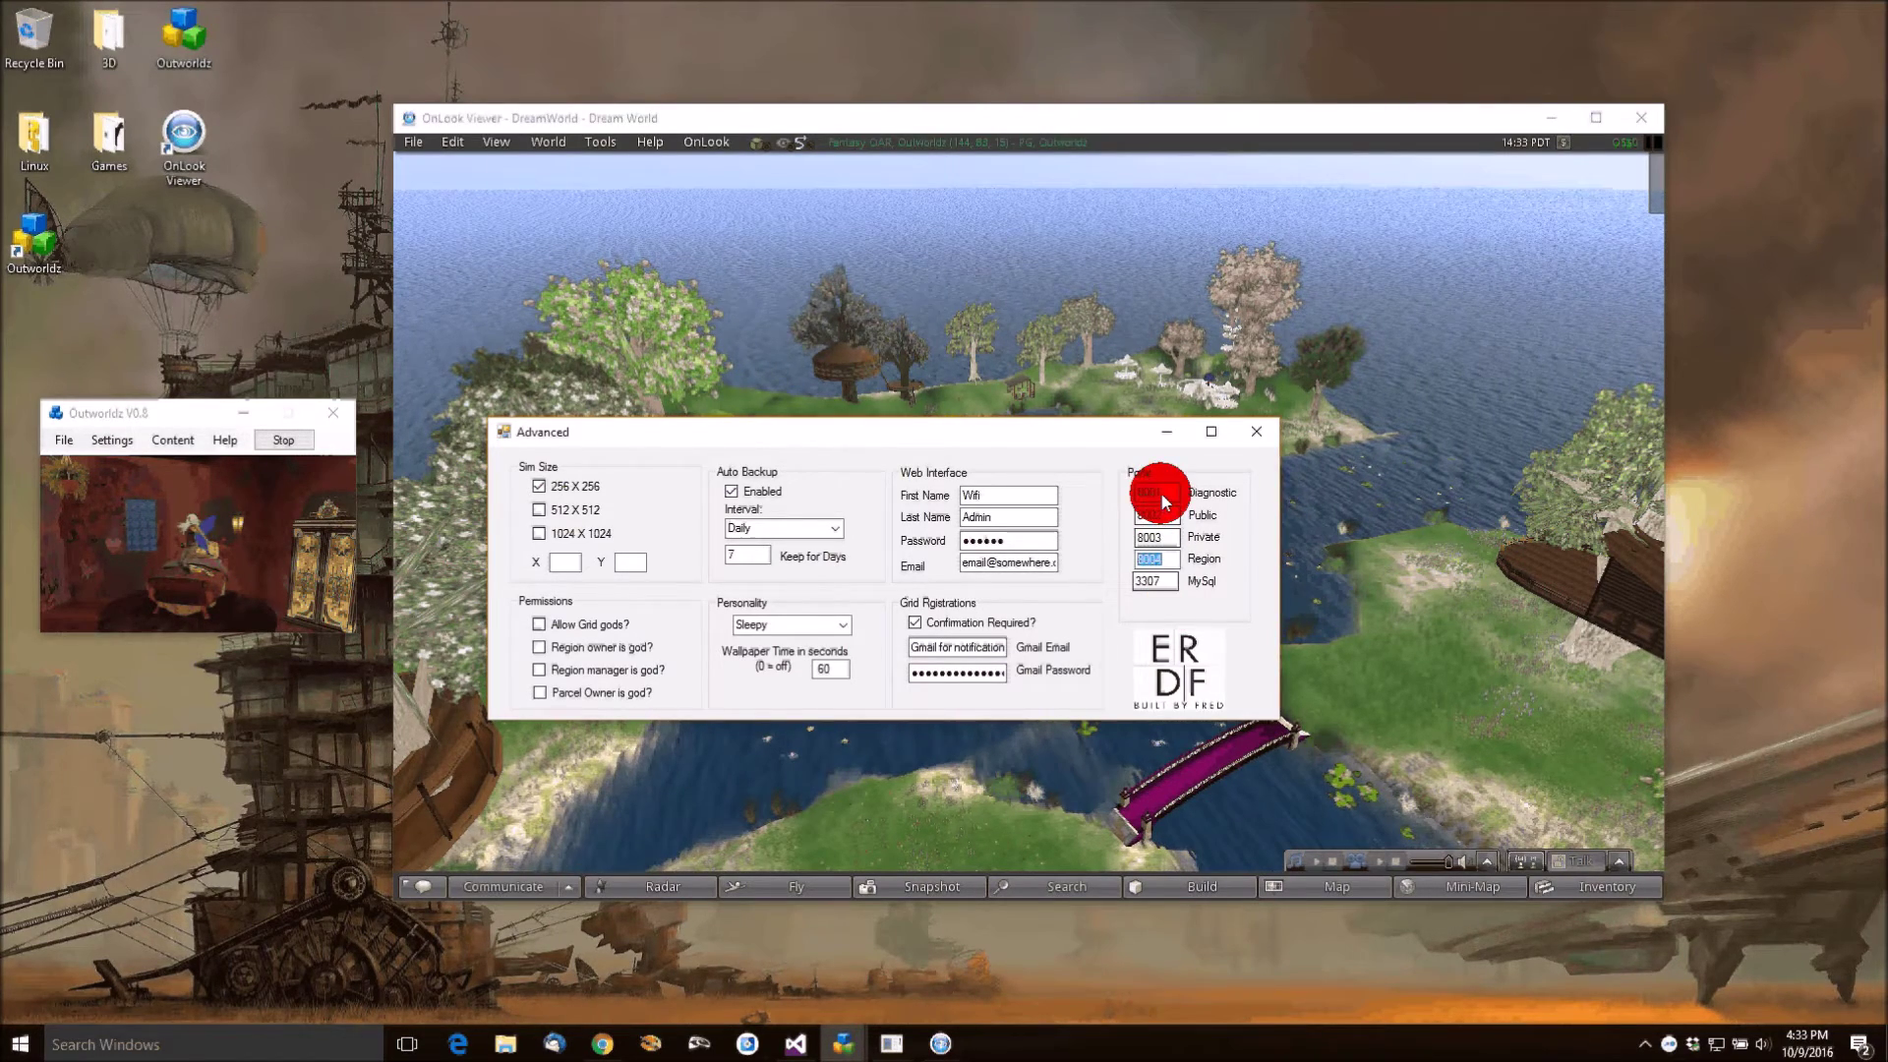
{"action": "left_click", "coordinate": [1163, 578]}
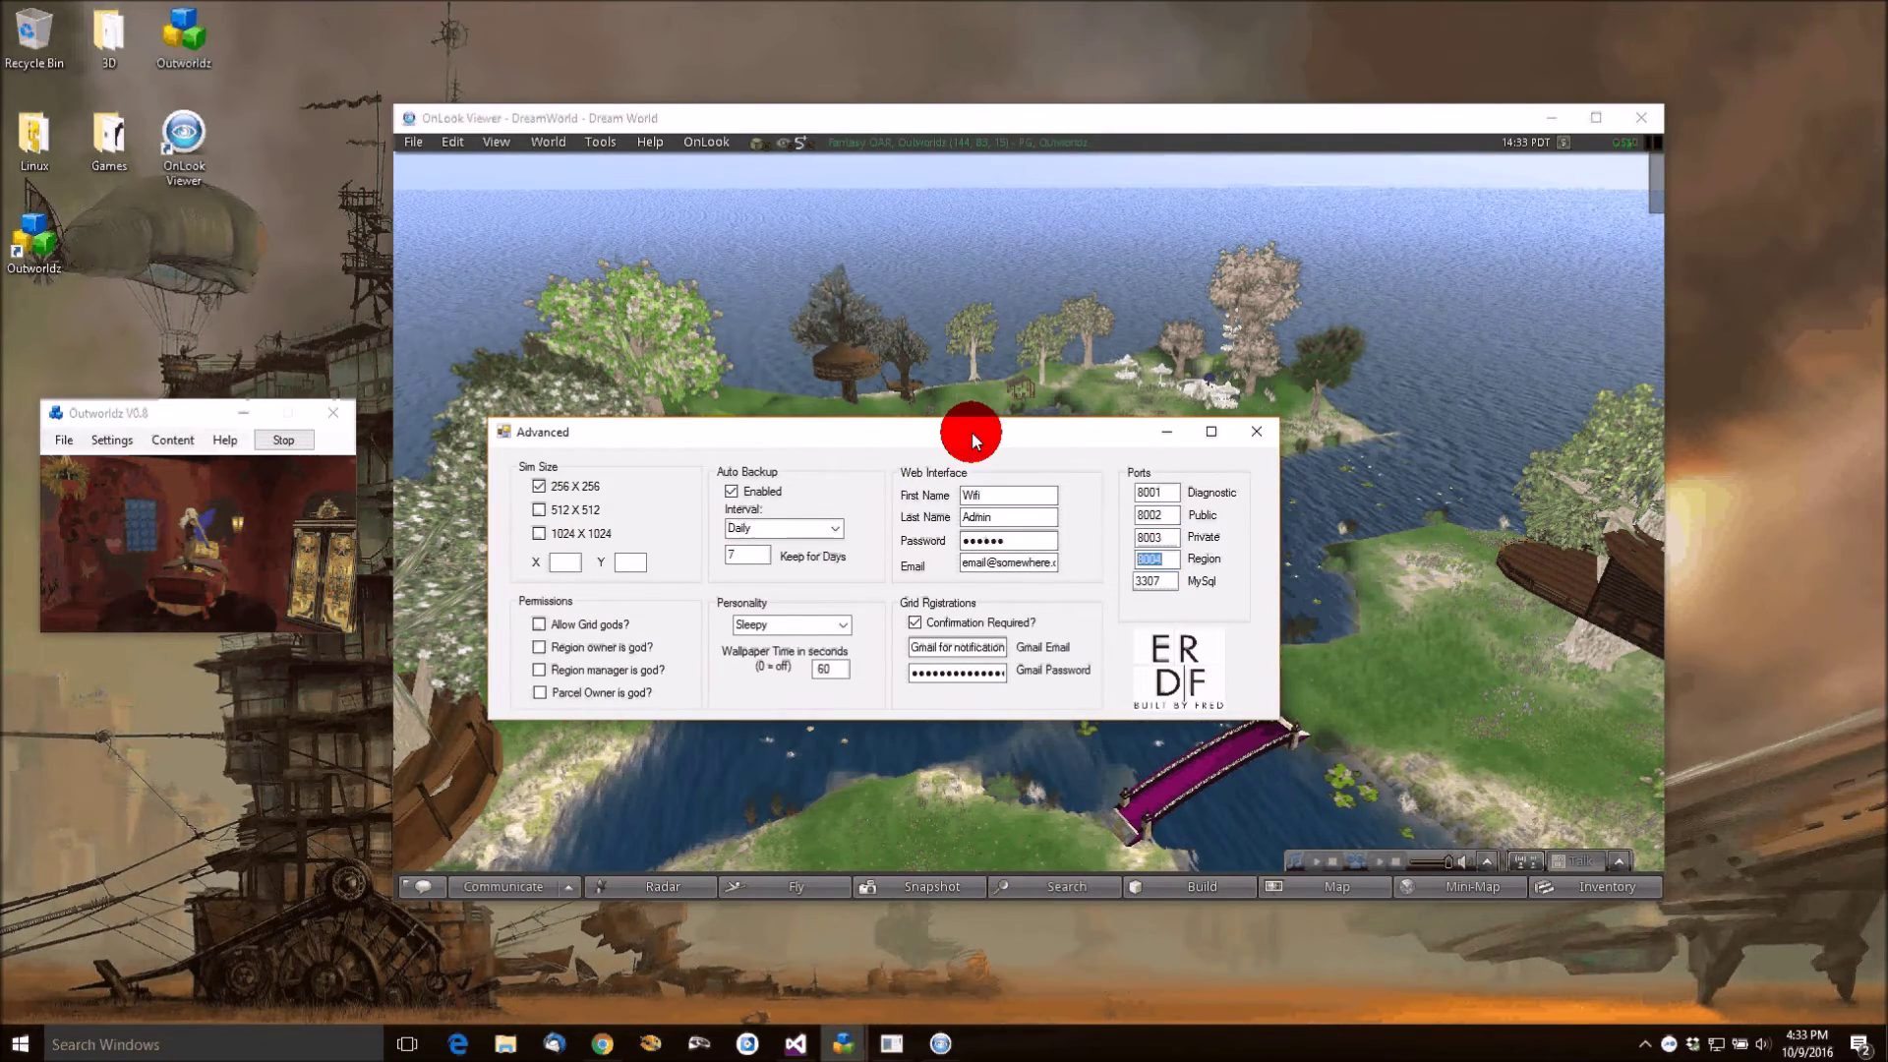
{"action": "left_click_drag", "start_coordinate": [974, 440], "coordinate": [996, 403]}
{"action": "left_click", "coordinate": [1292, 407]}
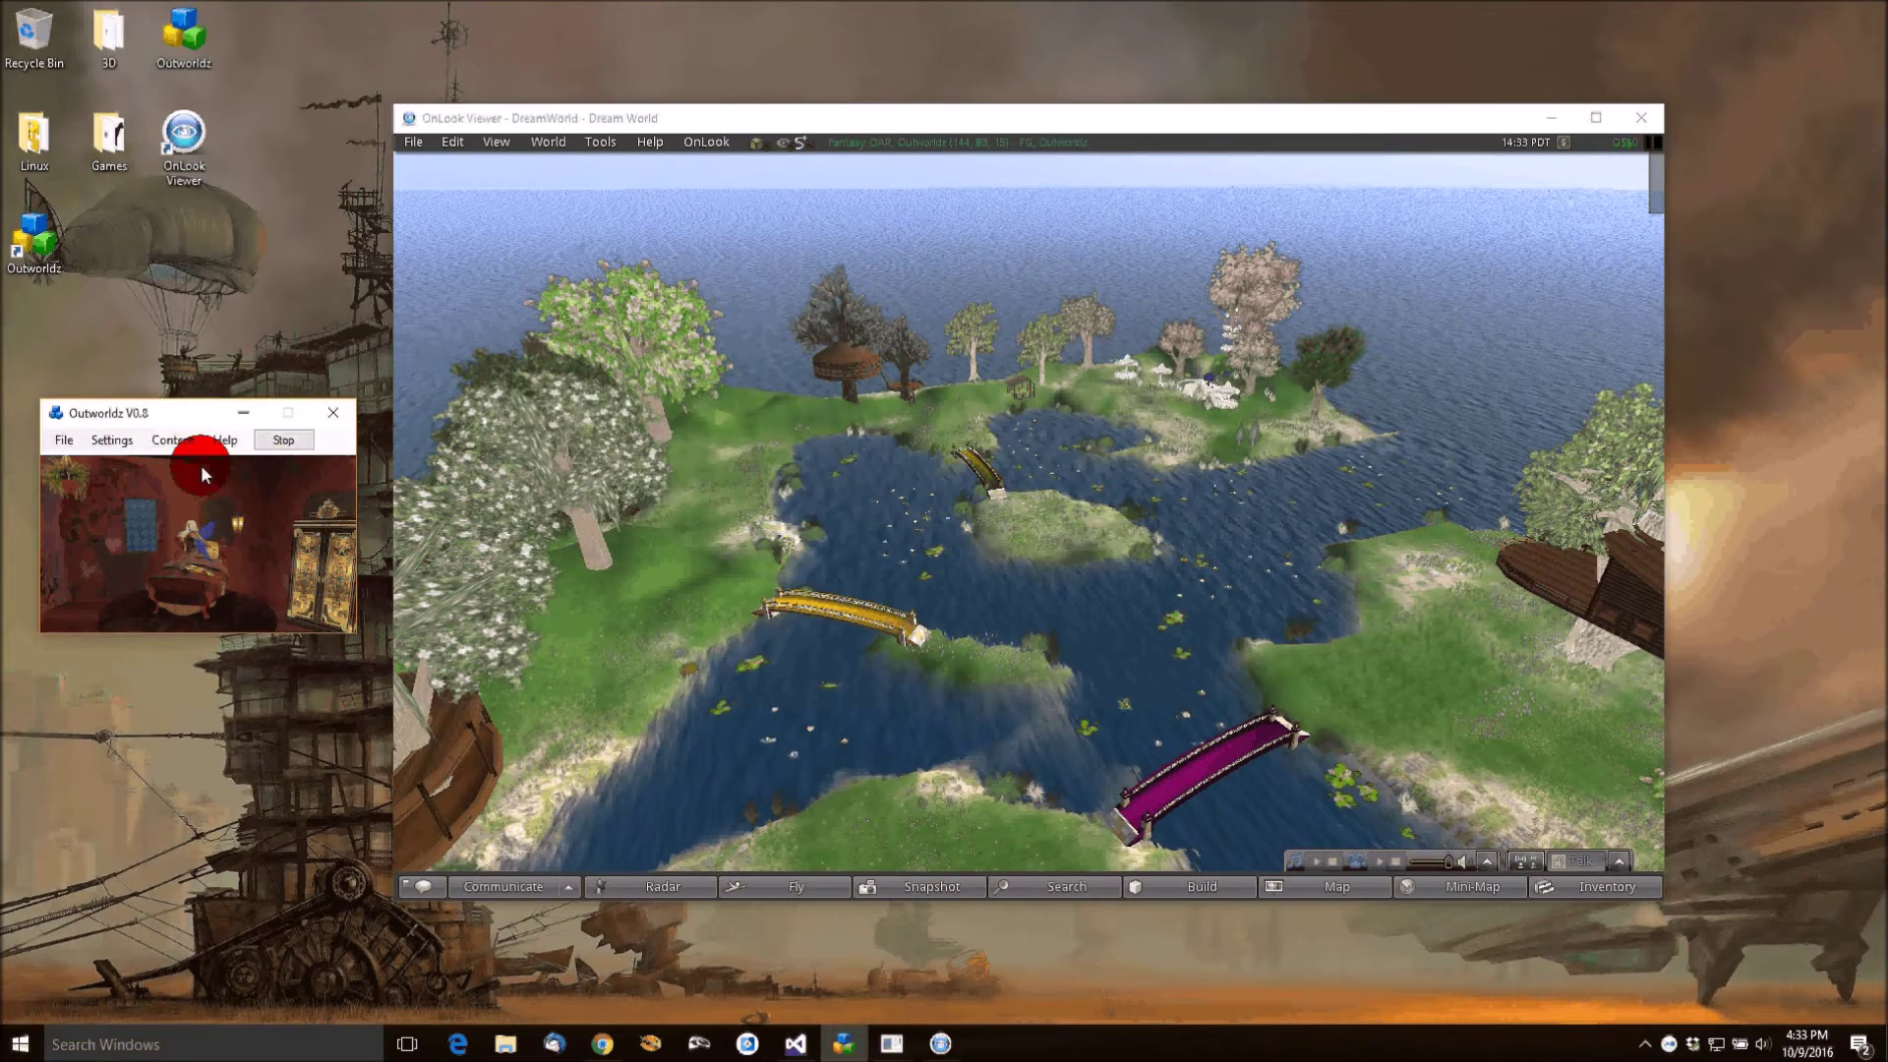
Run the database check, answer y to repair MySQL, and exit the command window.
{"action": "left_click", "coordinate": [173, 440]}
{"action": "mouse_move", "coordinate": [193, 490]}
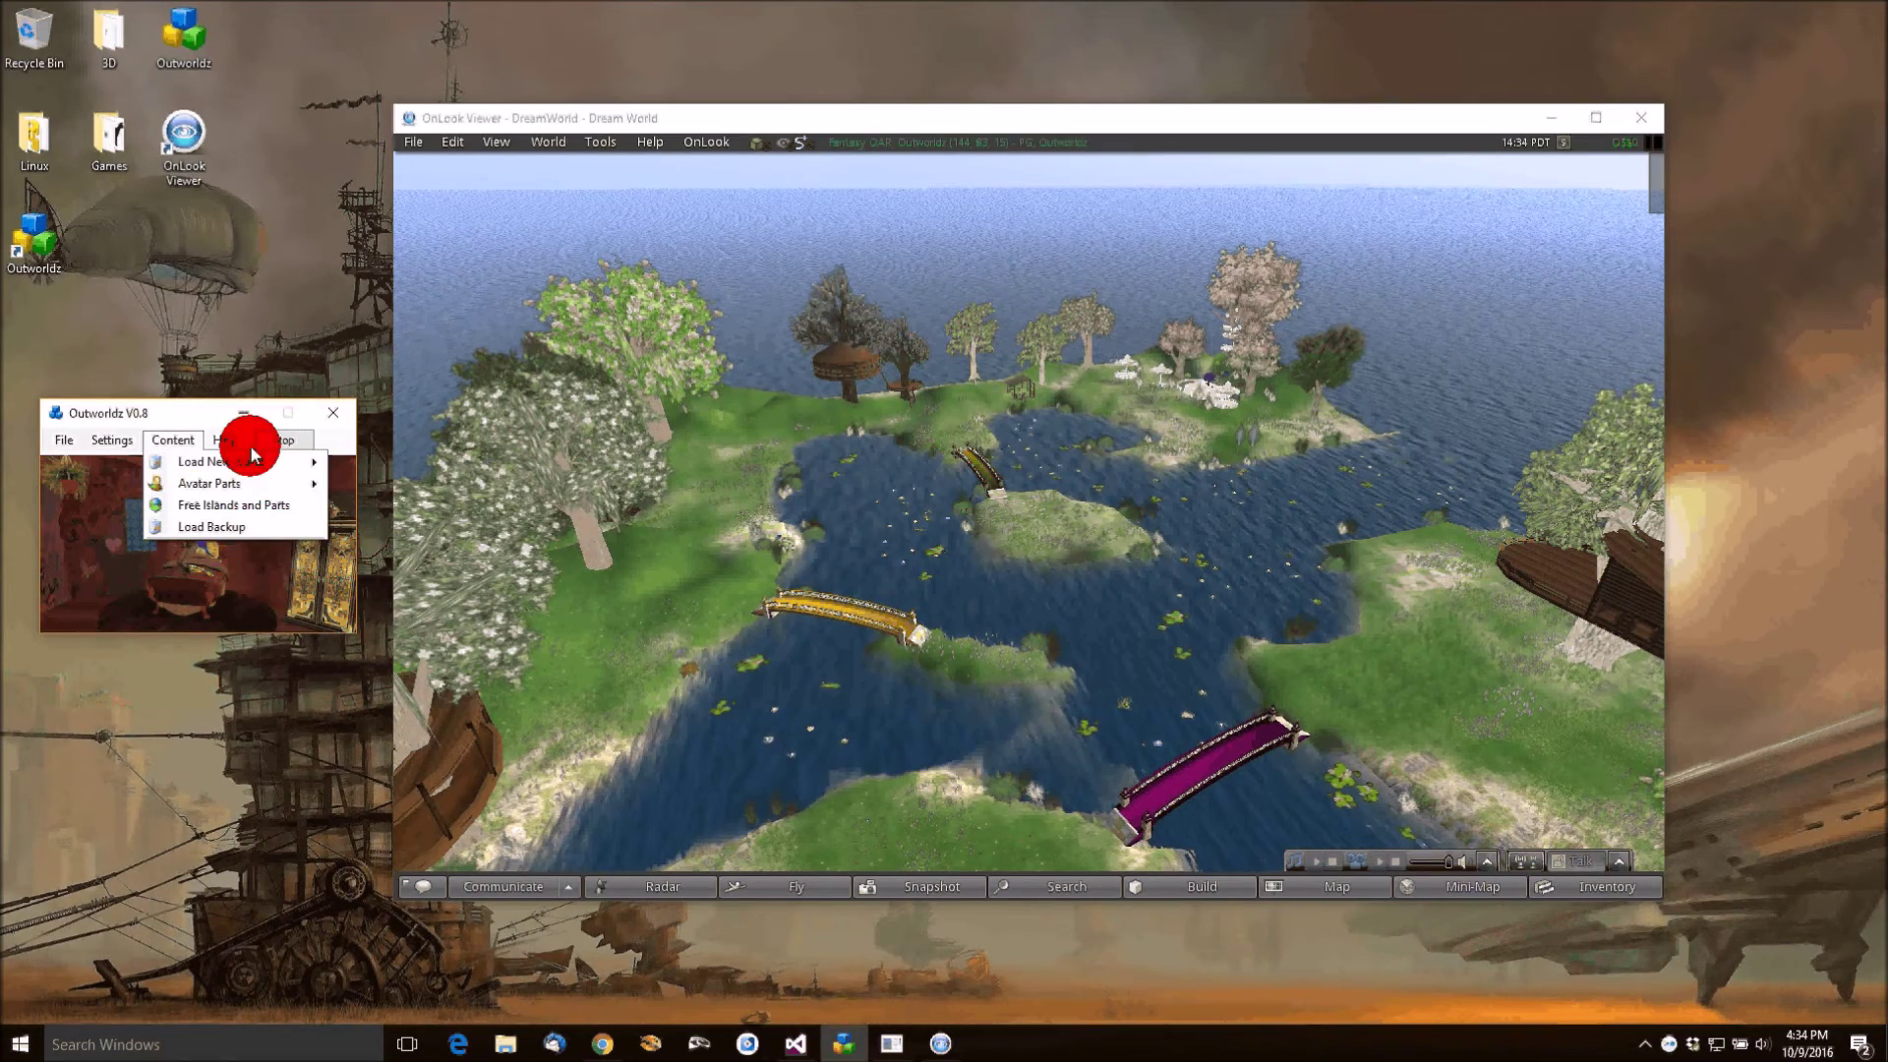
{"action": "mouse_move", "coordinate": [234, 441]}
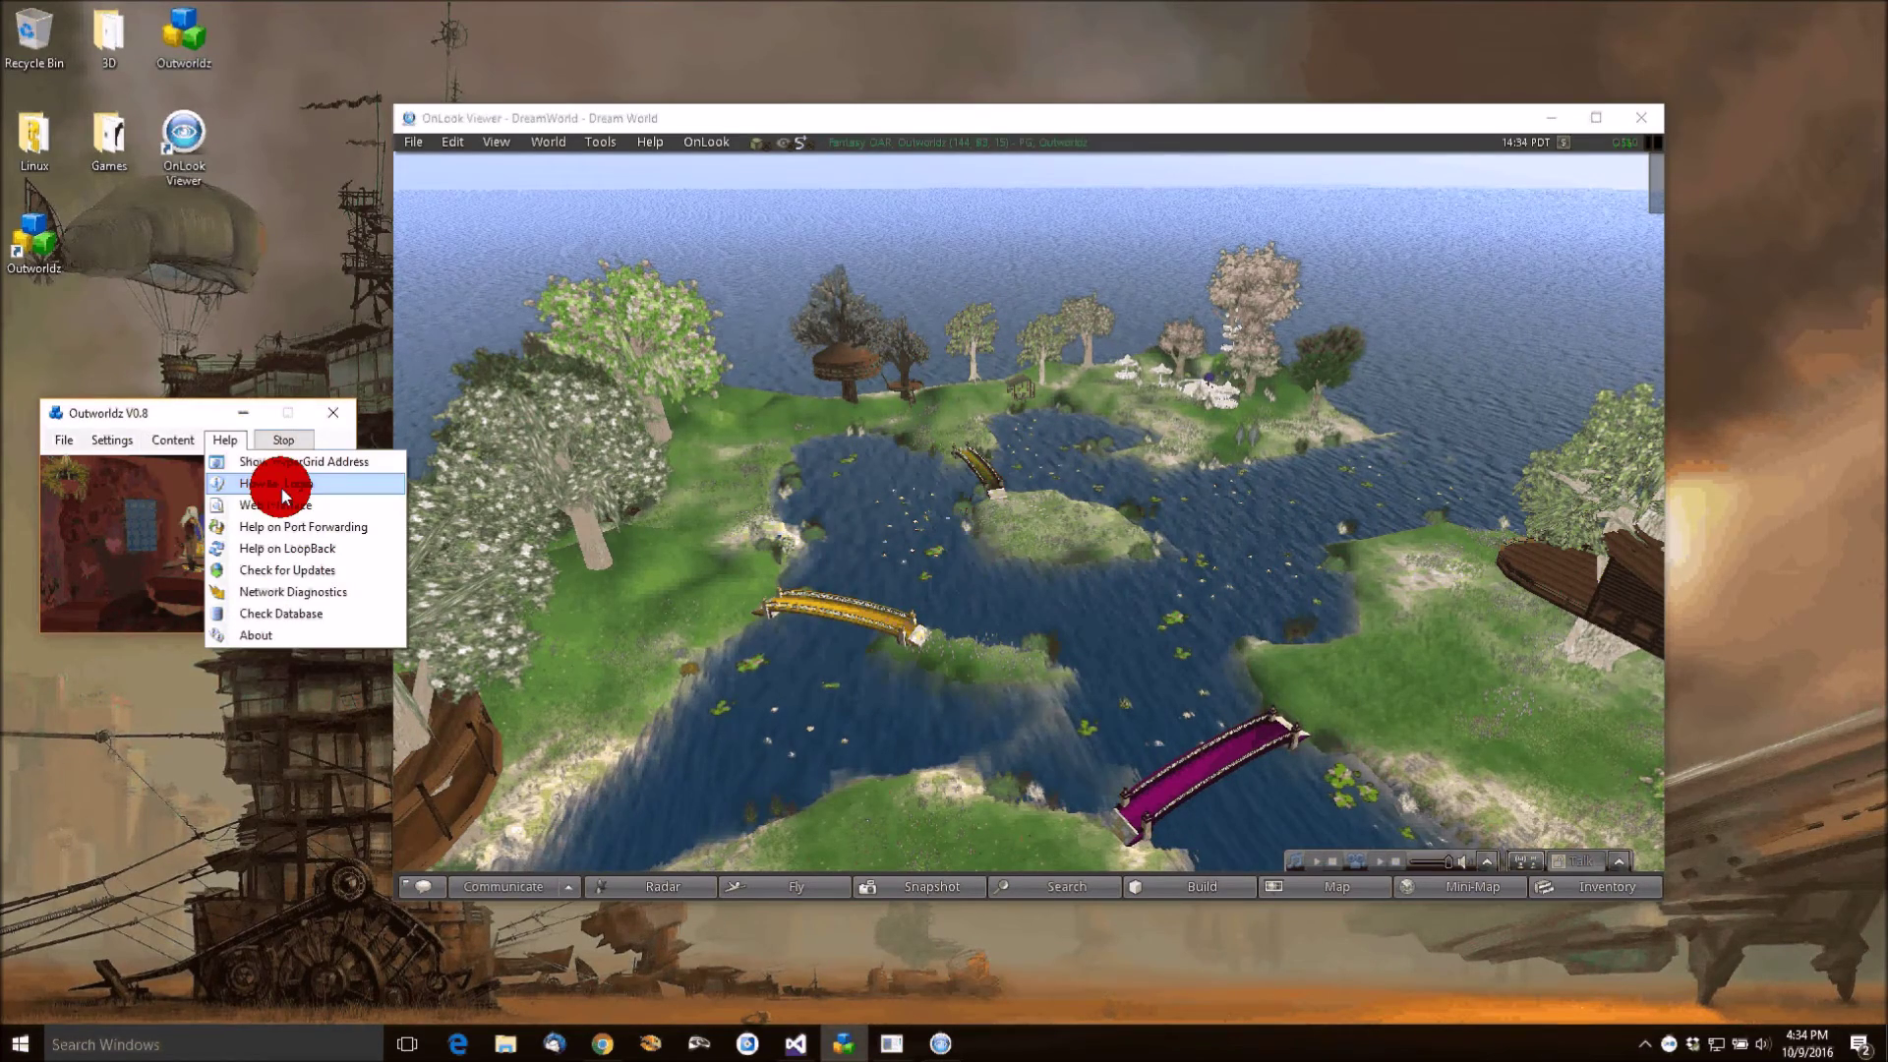
{"action": "left_click", "coordinate": [304, 614]}
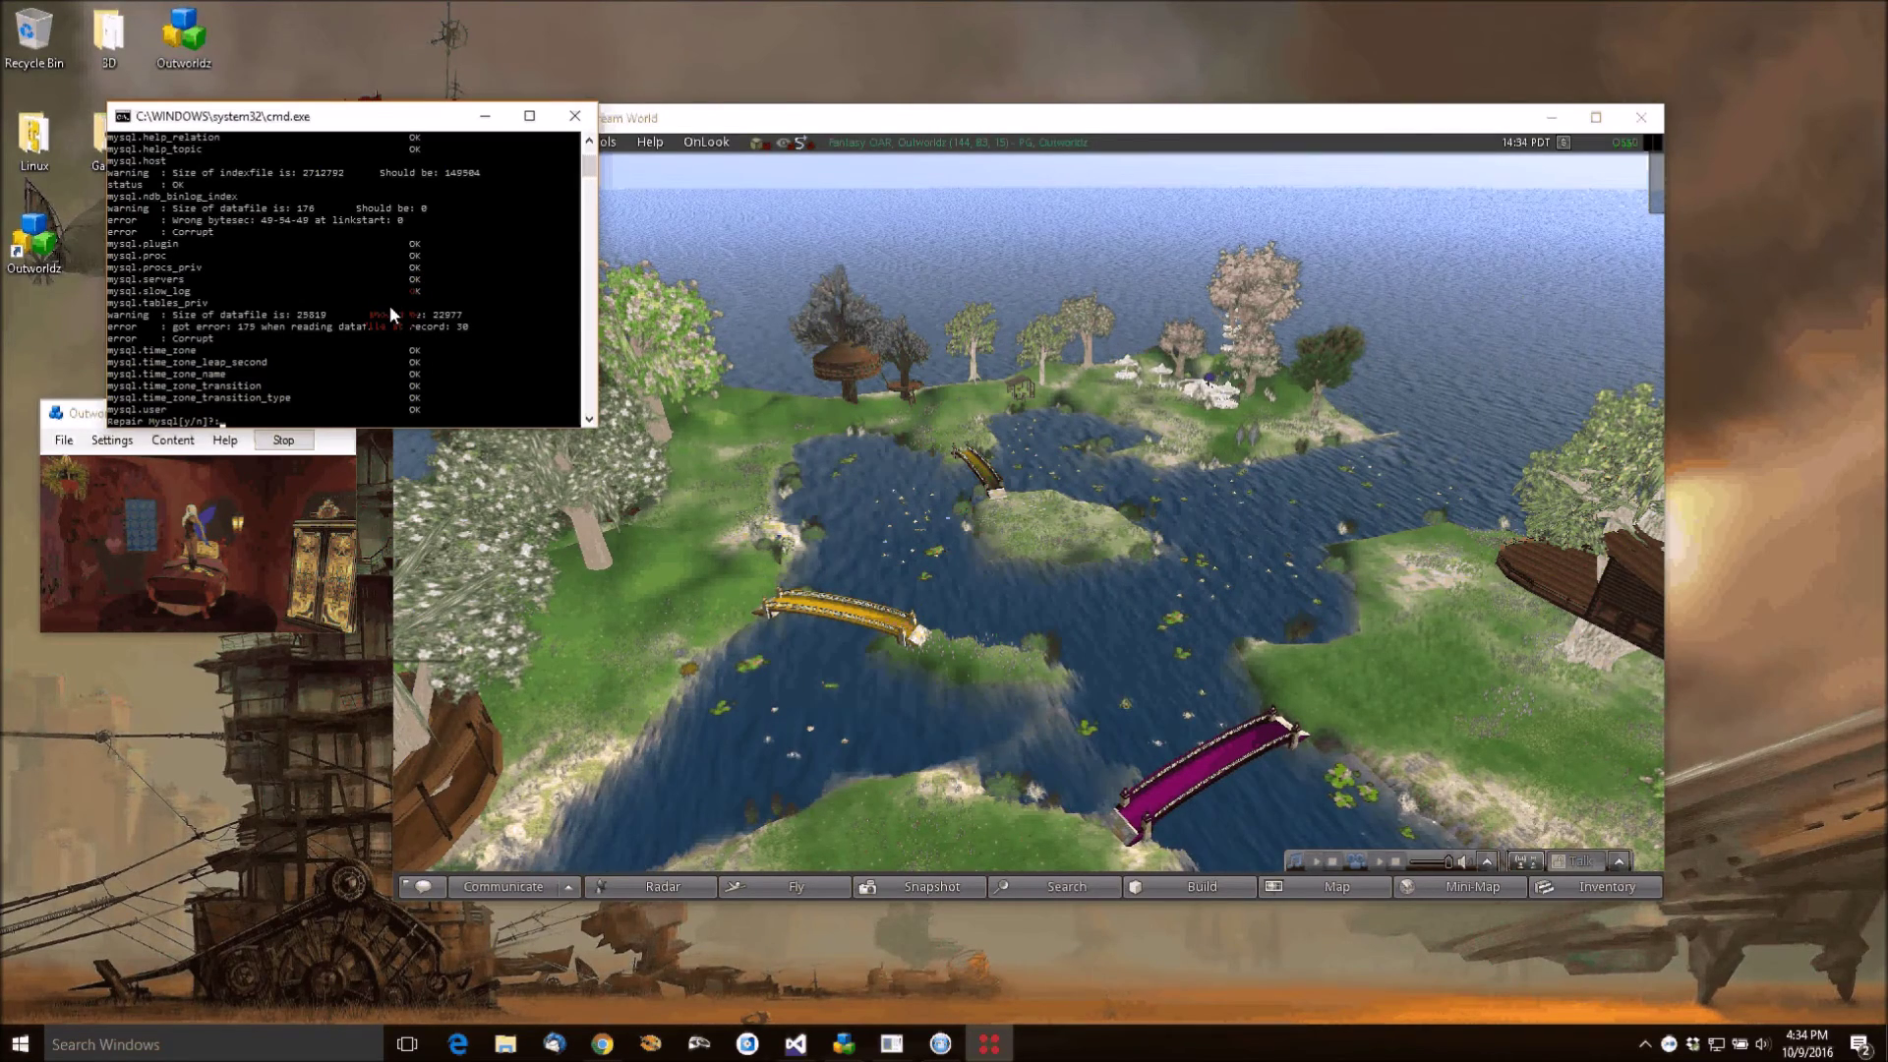
{"action": "type", "text": "y"}
{"action": "key", "text": "Return"}
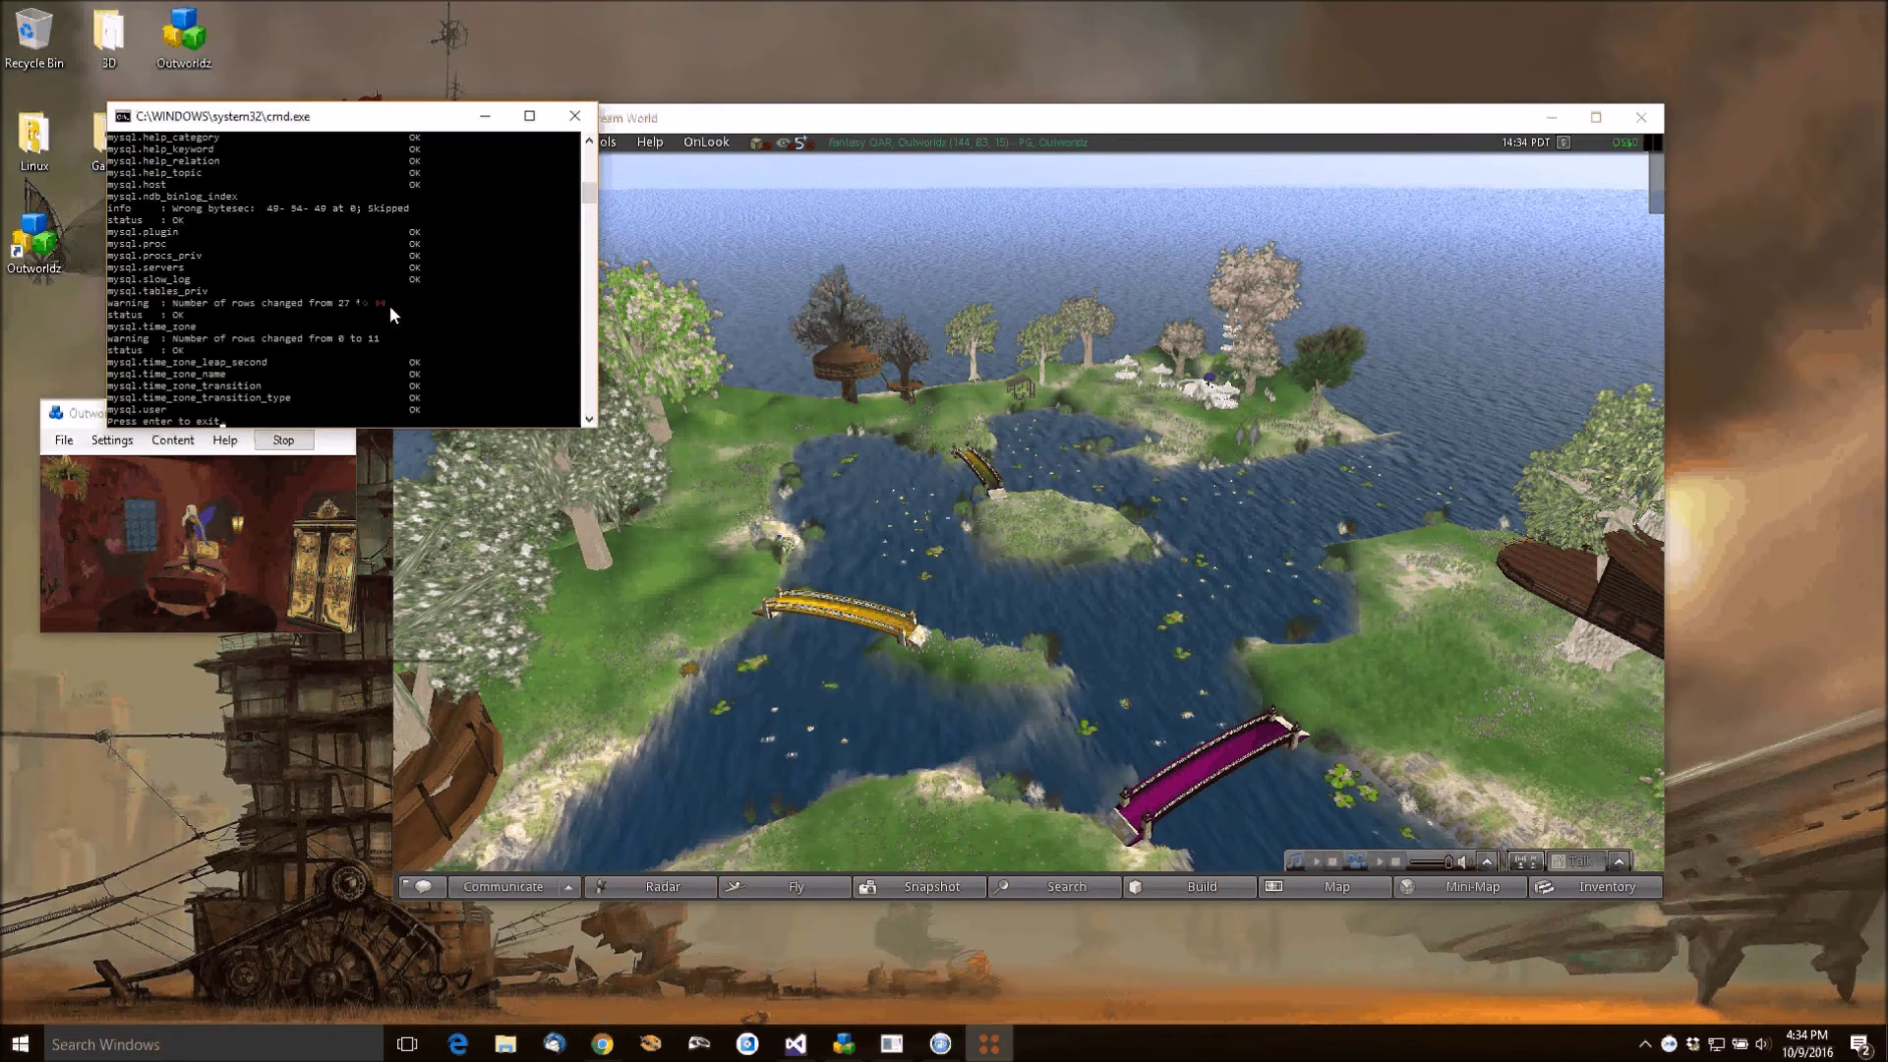
{"action": "left_click", "coordinate": [390, 308]}
Run the database check again to verify the tables and close its window without repairing.
{"action": "left_click", "coordinate": [195, 442]}
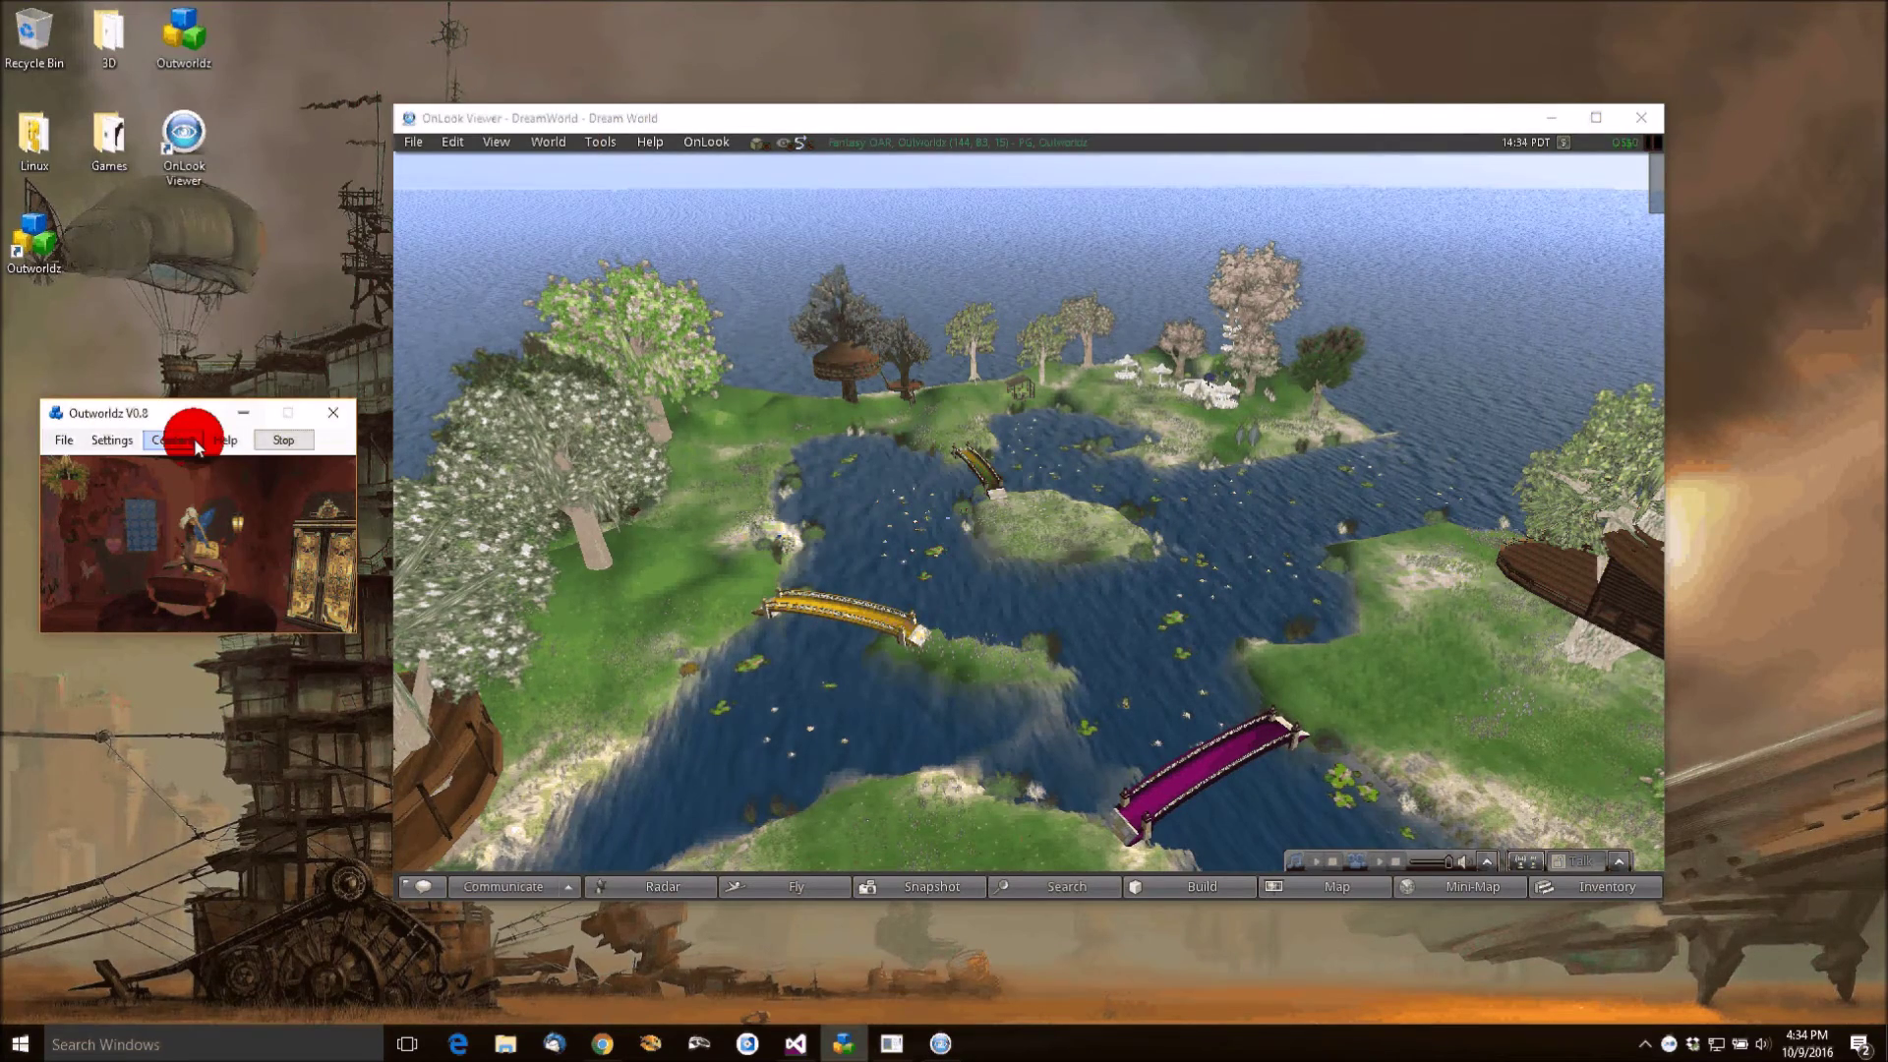
{"action": "left_click", "coordinate": [225, 439]}
{"action": "left_click", "coordinate": [266, 596]}
{"action": "left_click", "coordinate": [270, 612]}
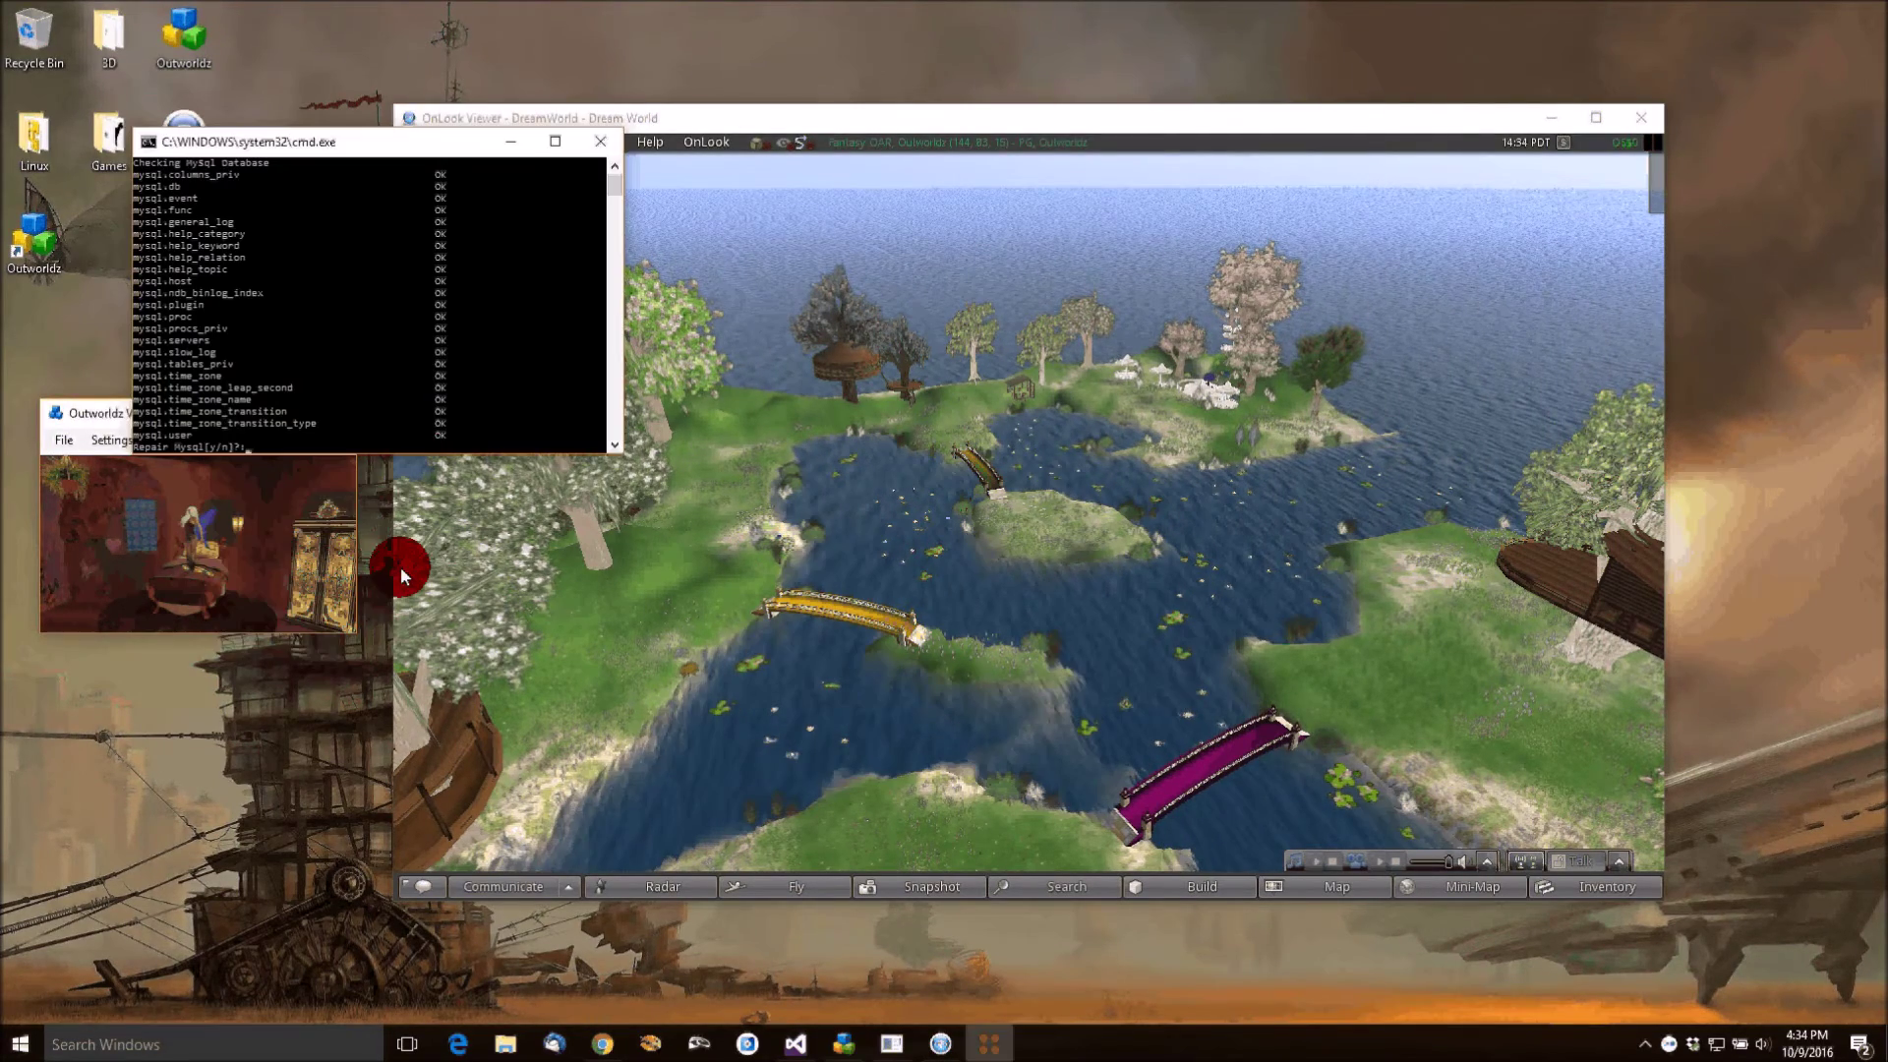
{"action": "left_click", "coordinate": [598, 143]}
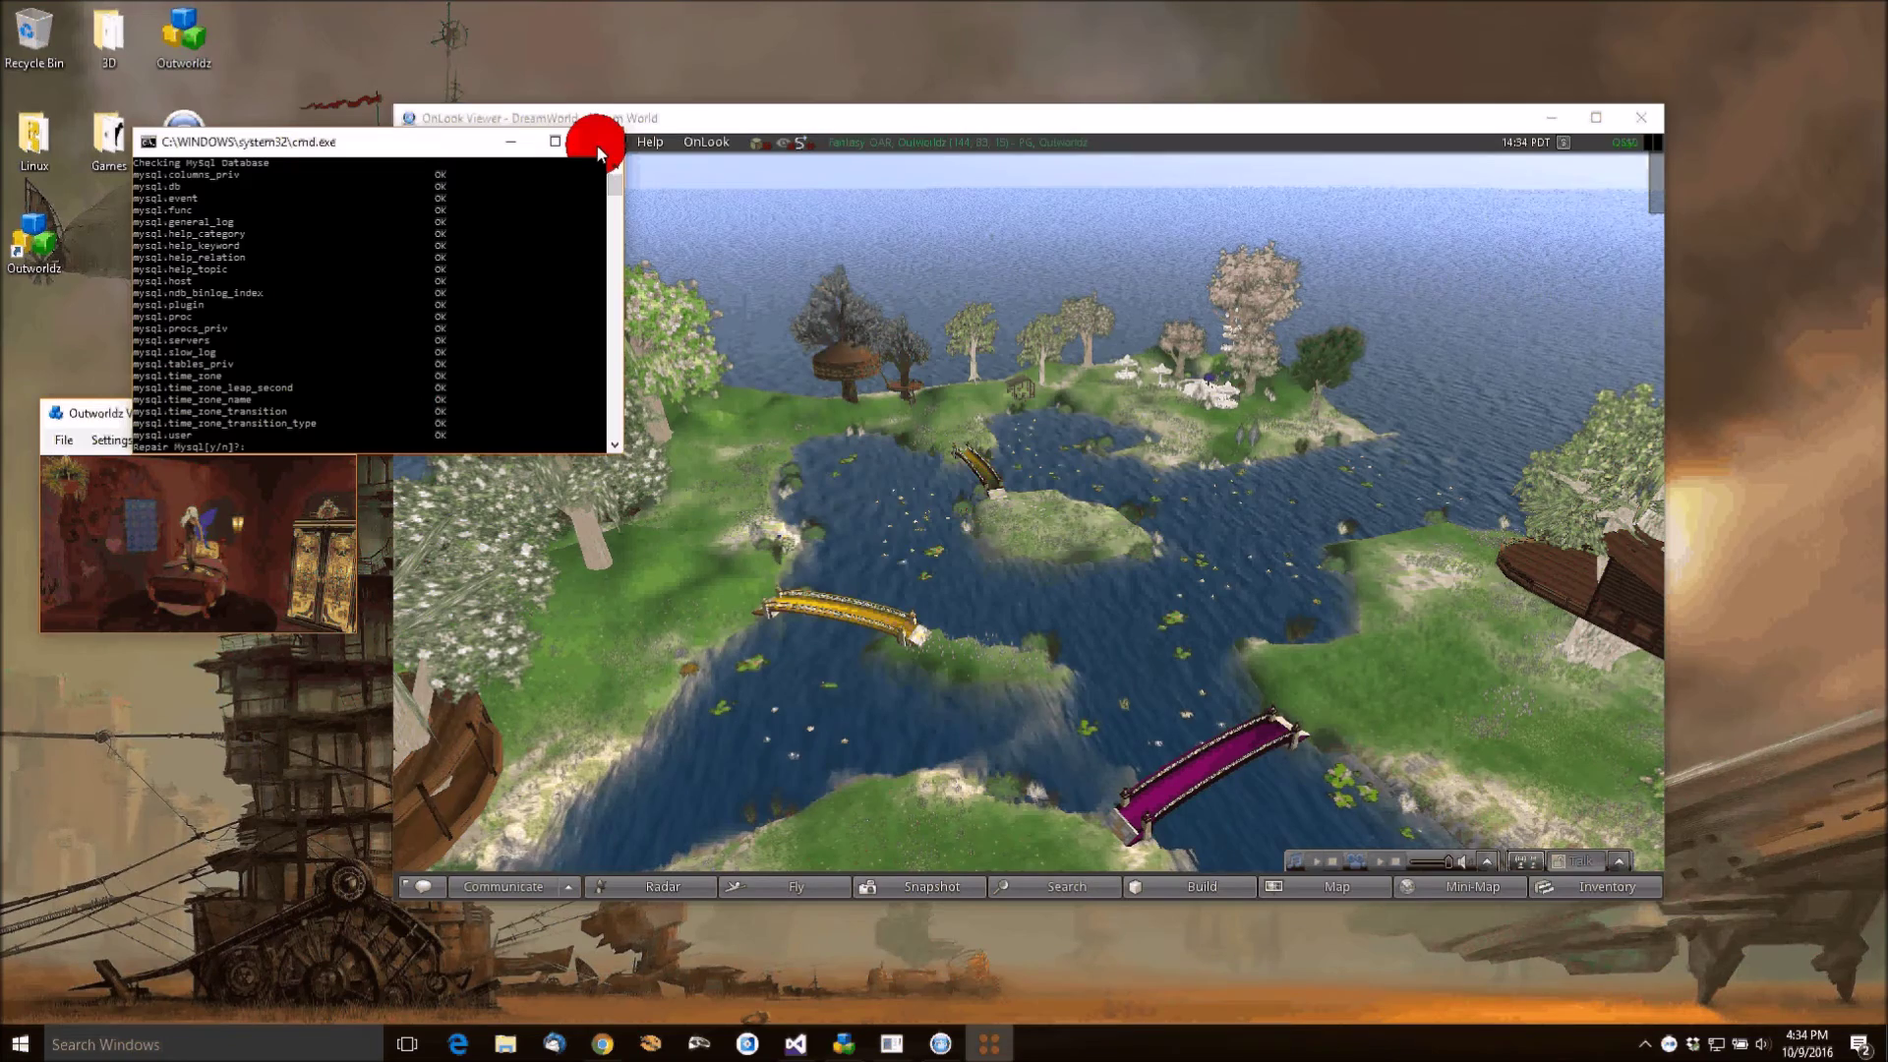
Display the world's HyperGrid address in the launcher.
{"action": "left_click", "coordinate": [224, 440]}
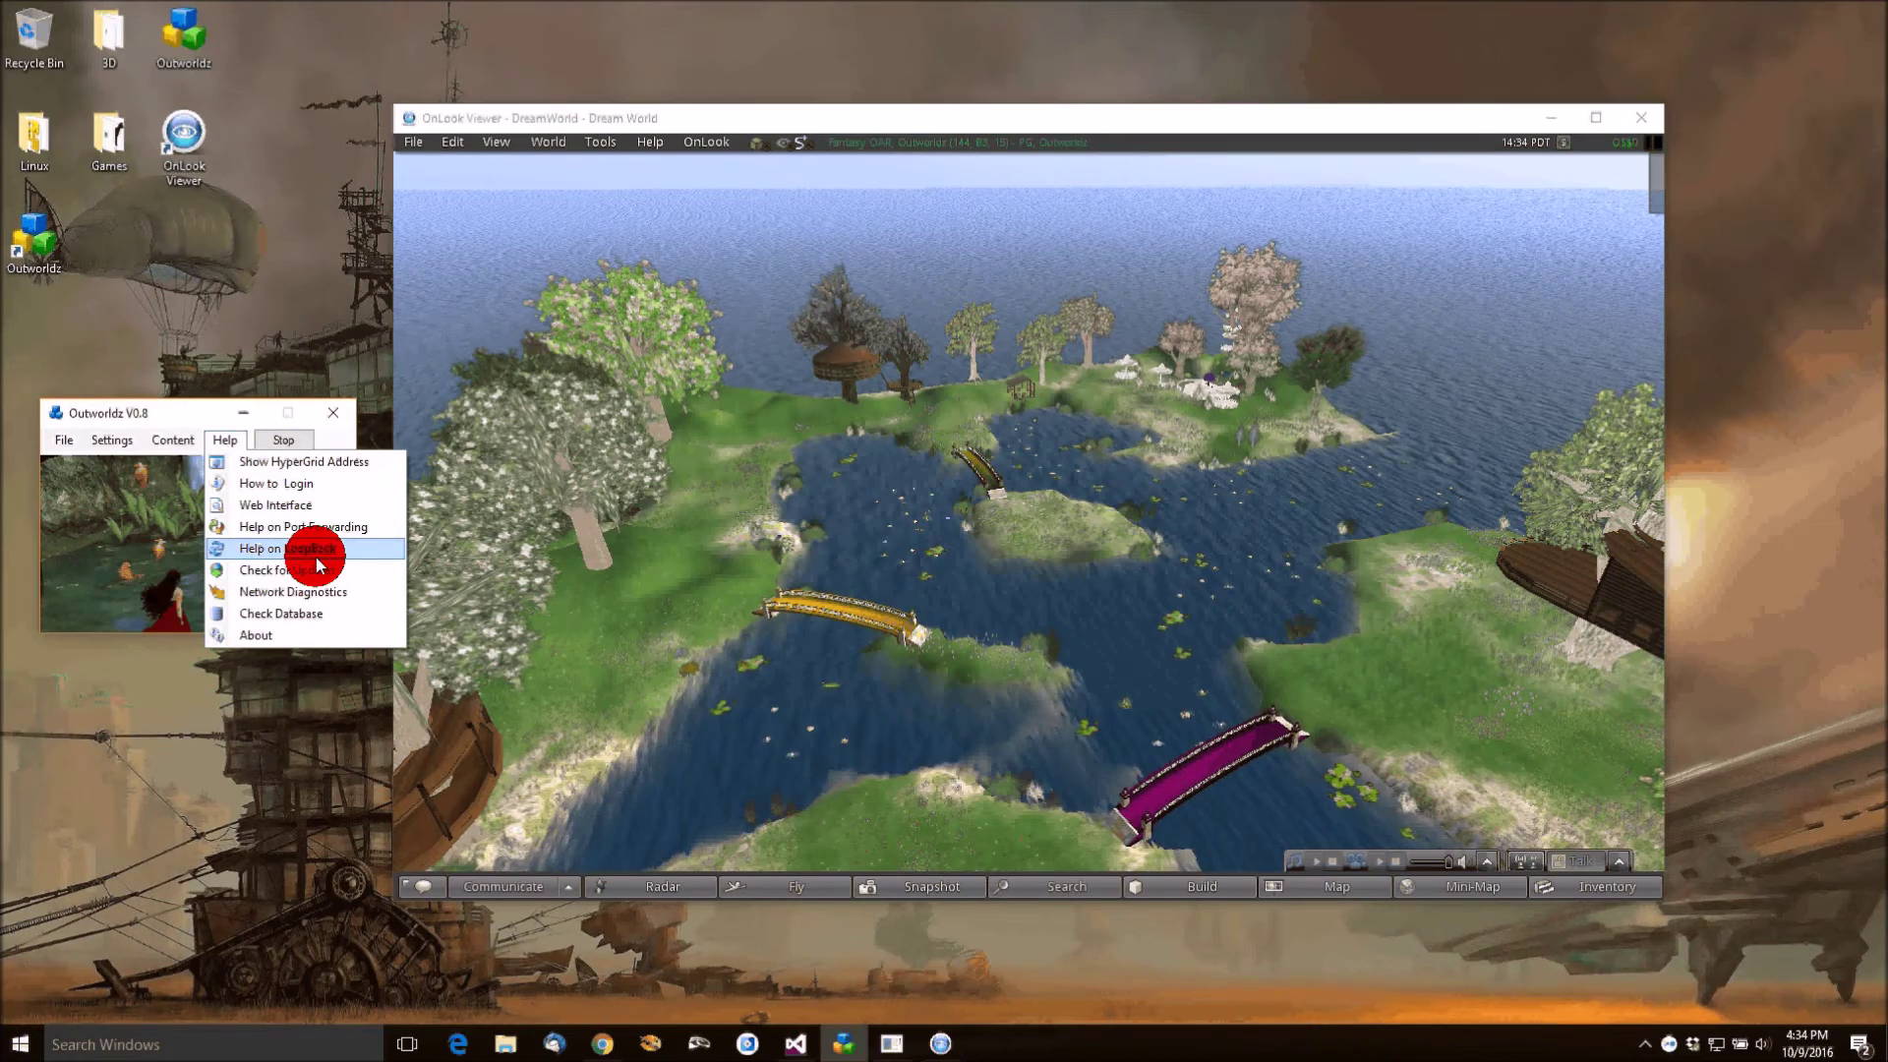
{"action": "left_click", "coordinate": [290, 492]}
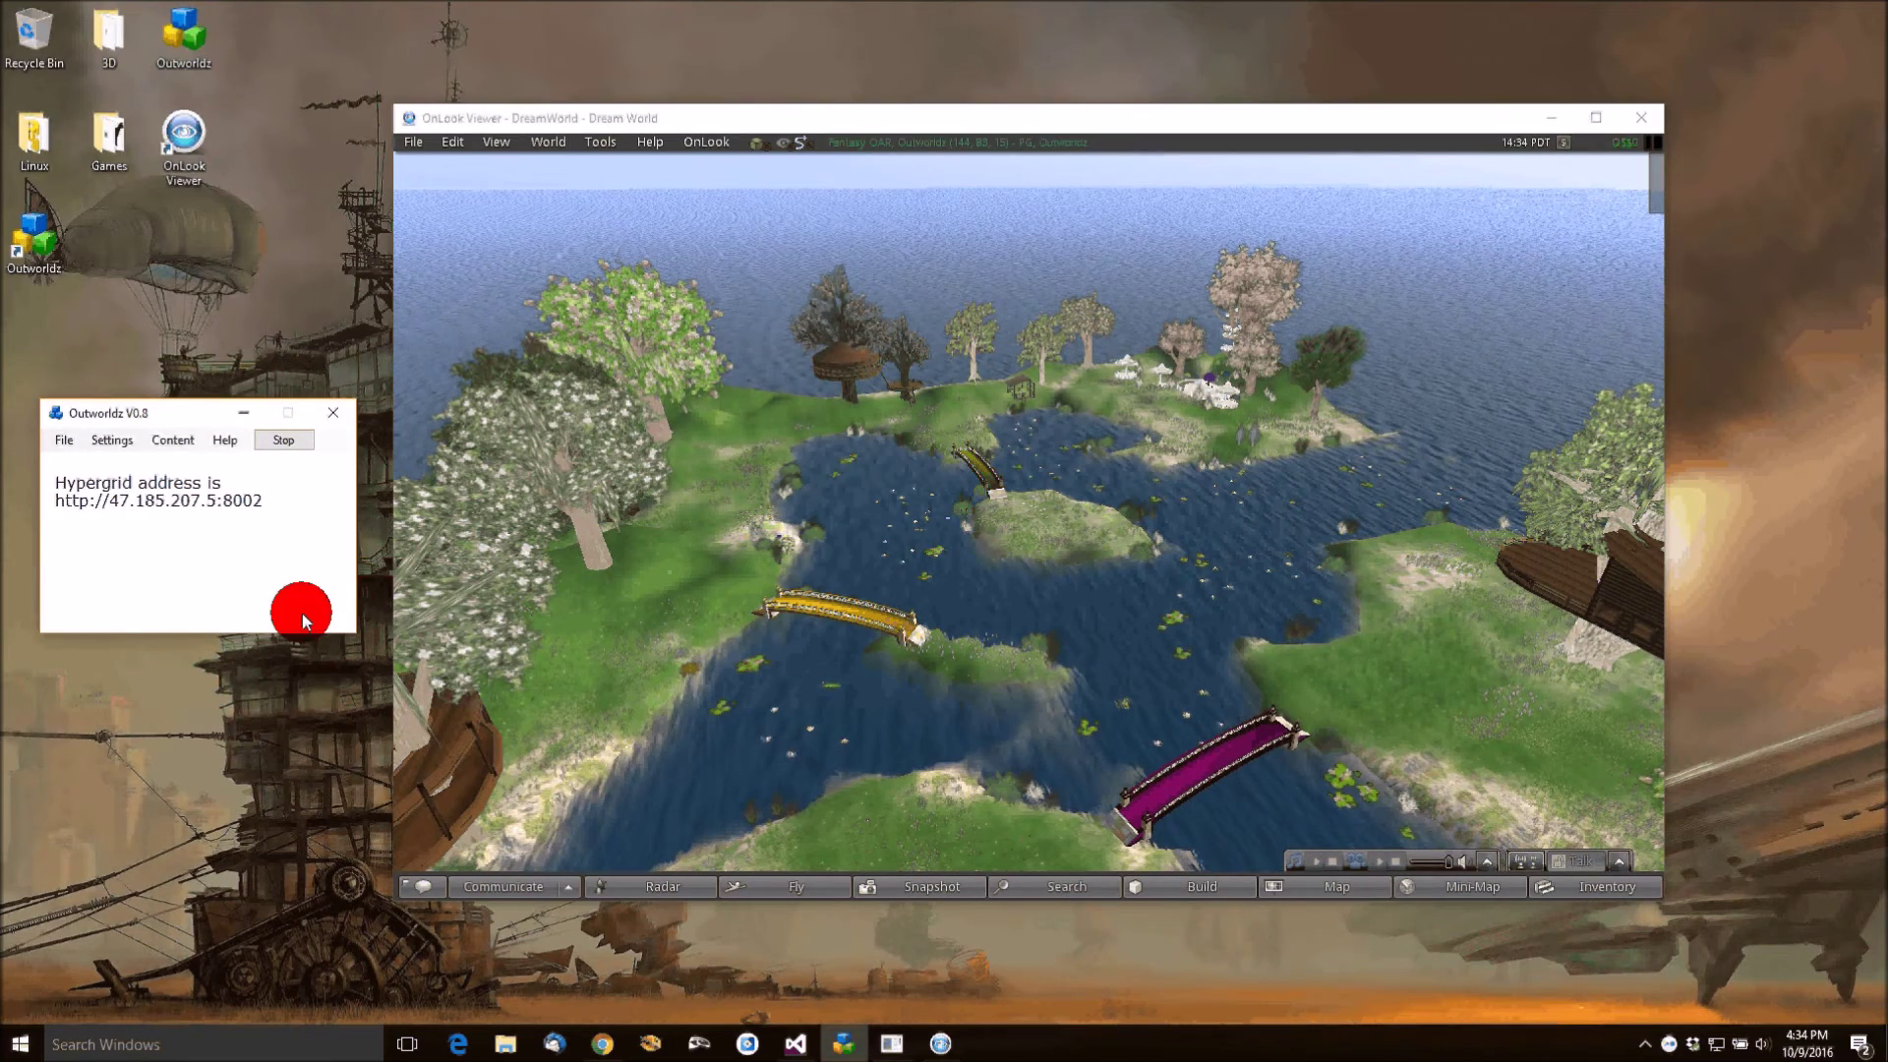
Load the ready-made Stormhaven_Port_Aurora island OAR into the running world.
{"action": "left_click", "coordinate": [173, 441]}
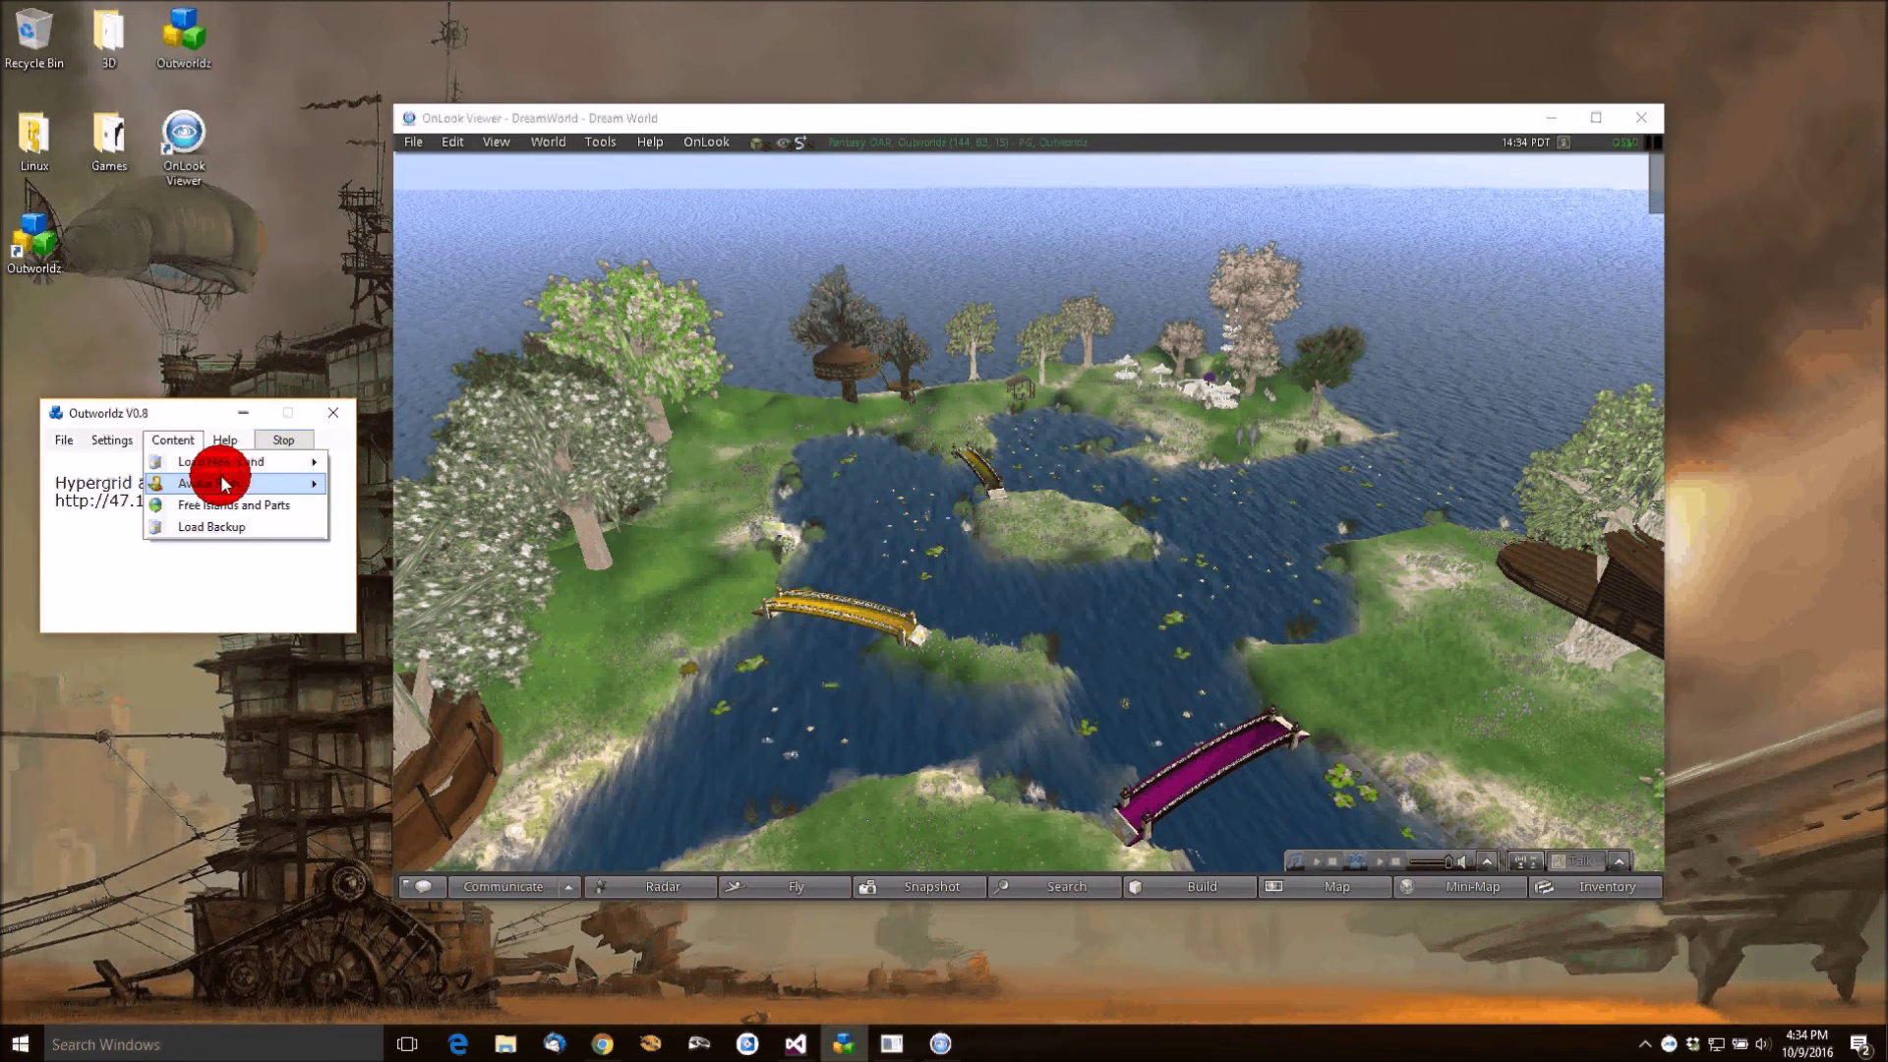
{"action": "mouse_move", "coordinate": [226, 469]}
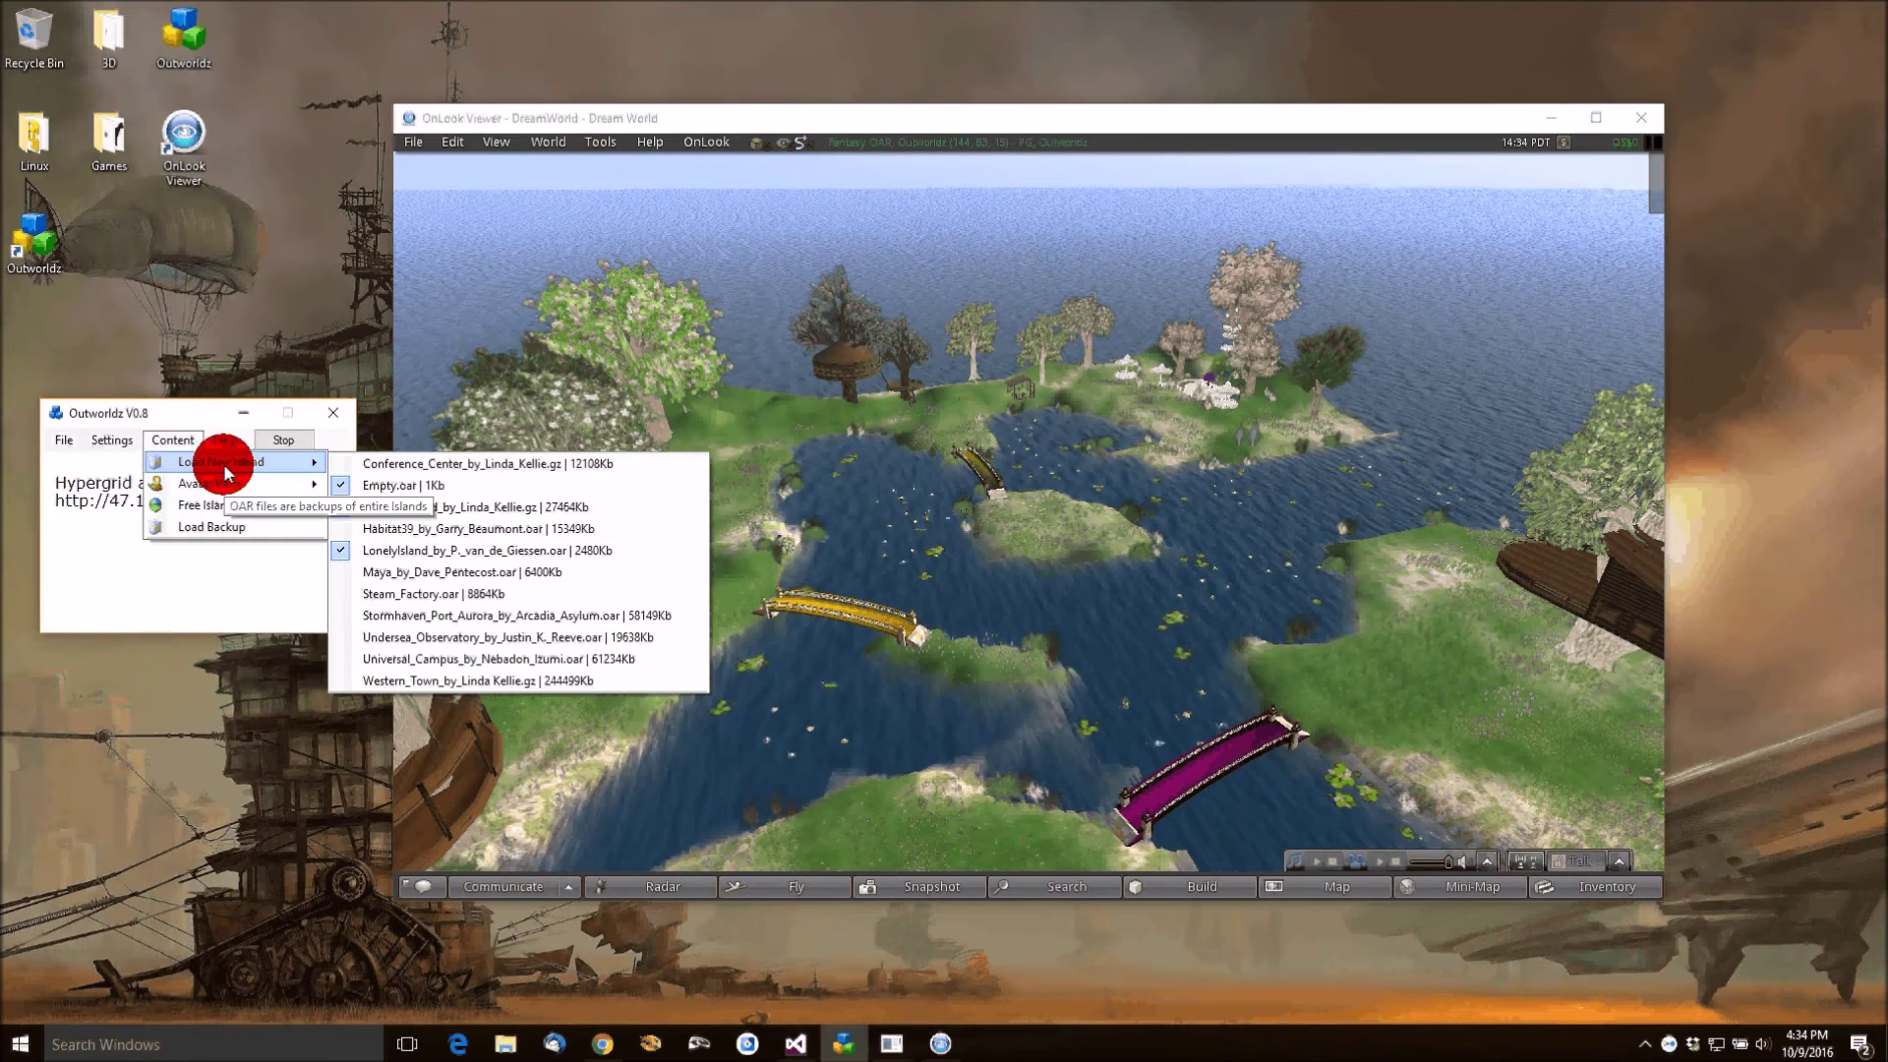
{"action": "left_click", "coordinate": [423, 617]}
{"action": "left_click", "coordinate": [929, 477]}
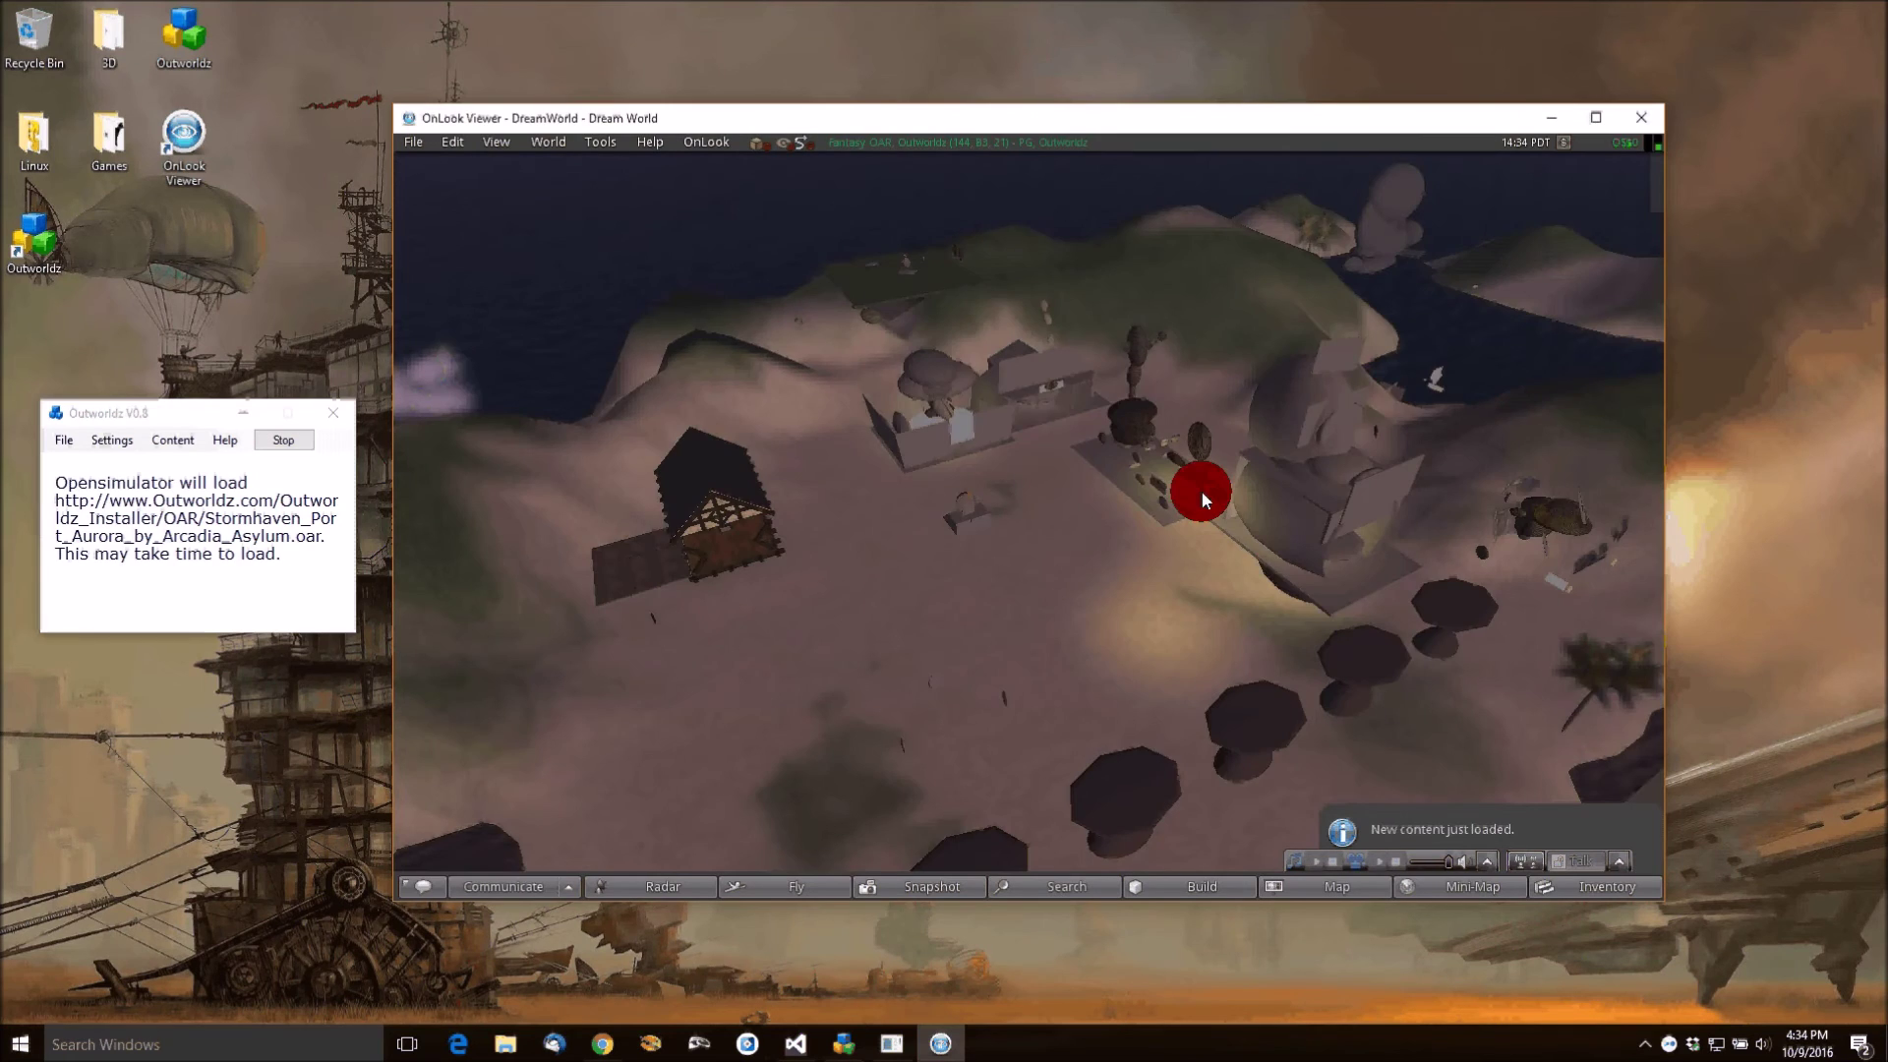
Examine the newly loaded harbour town in the viewer, including the Napoleon Blownapart shop, timbered houses and skull-shaped building.
{"action": "left_click_drag", "start_coordinate": [1201, 490], "coordinate": [1028, 515]}
{"action": "scroll", "coordinate": [1029, 515], "scroll_direction": "down", "scroll_amount": 8}
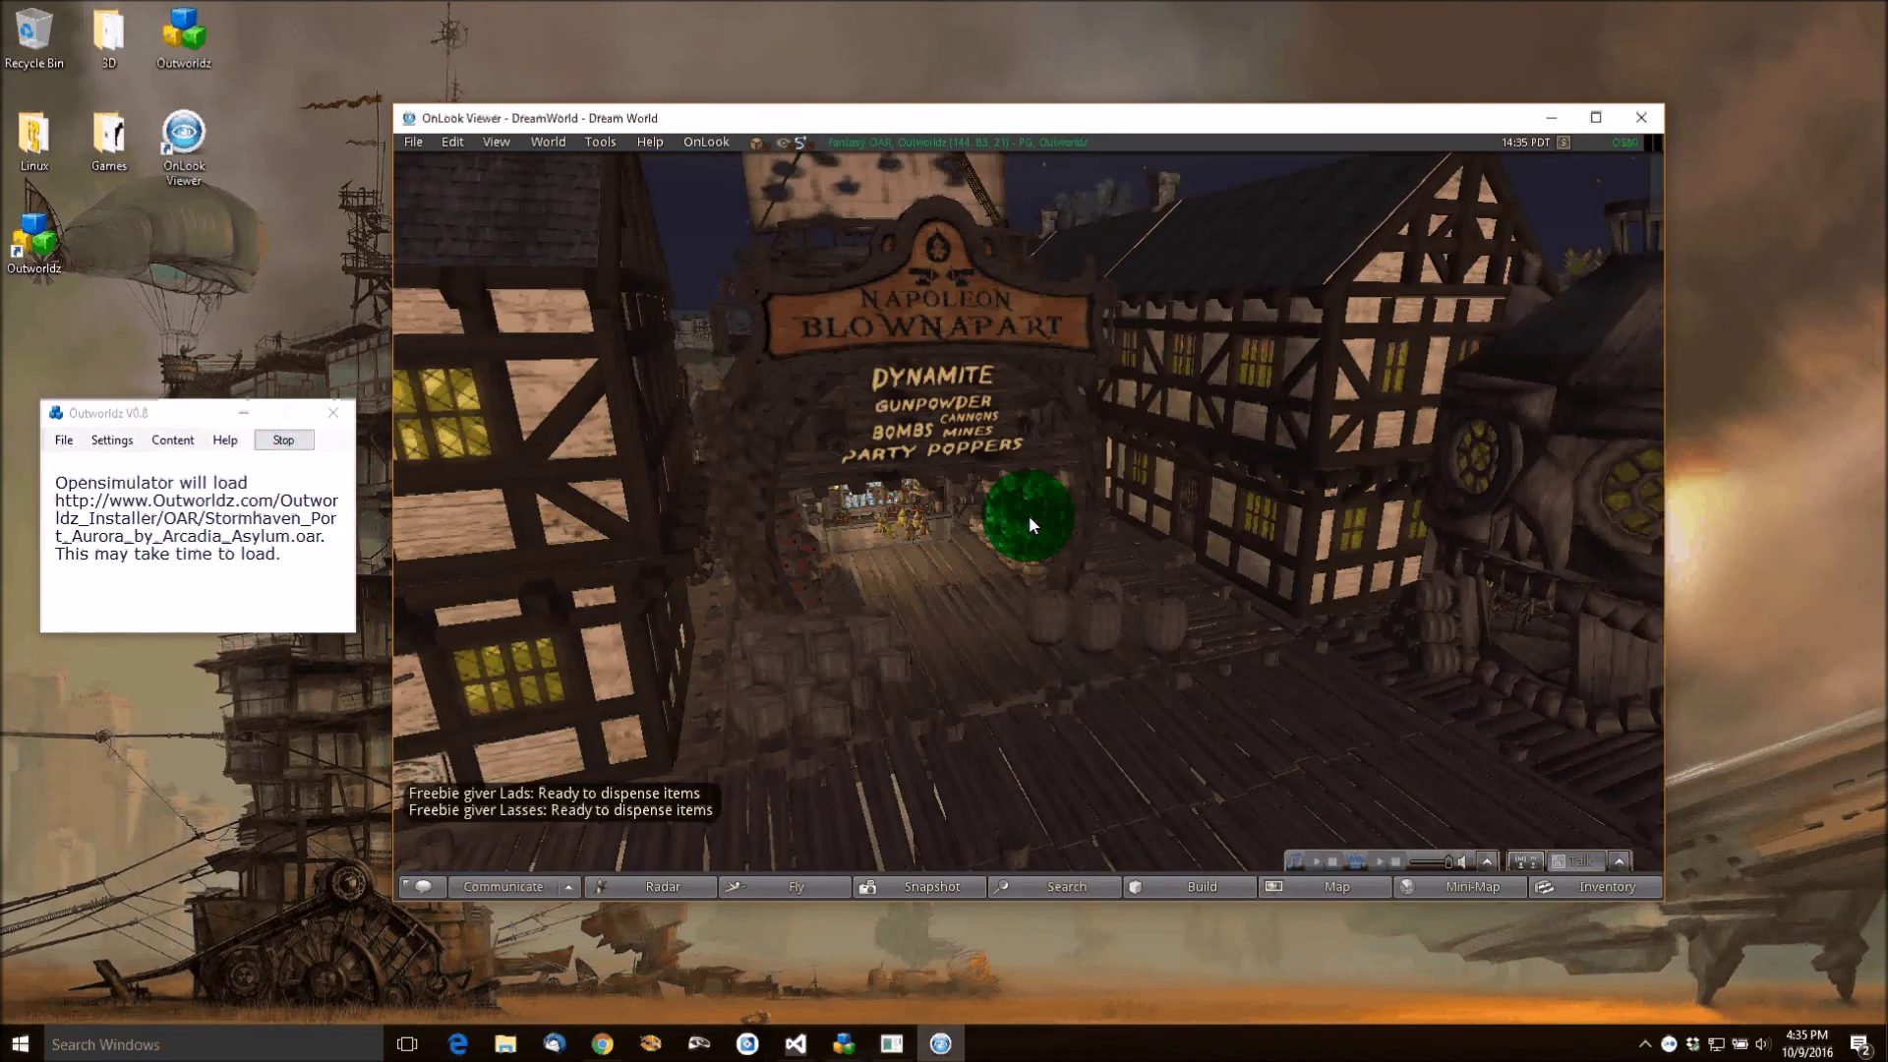
{"action": "scroll", "coordinate": [1029, 515], "scroll_direction": "down", "scroll_amount": 8}
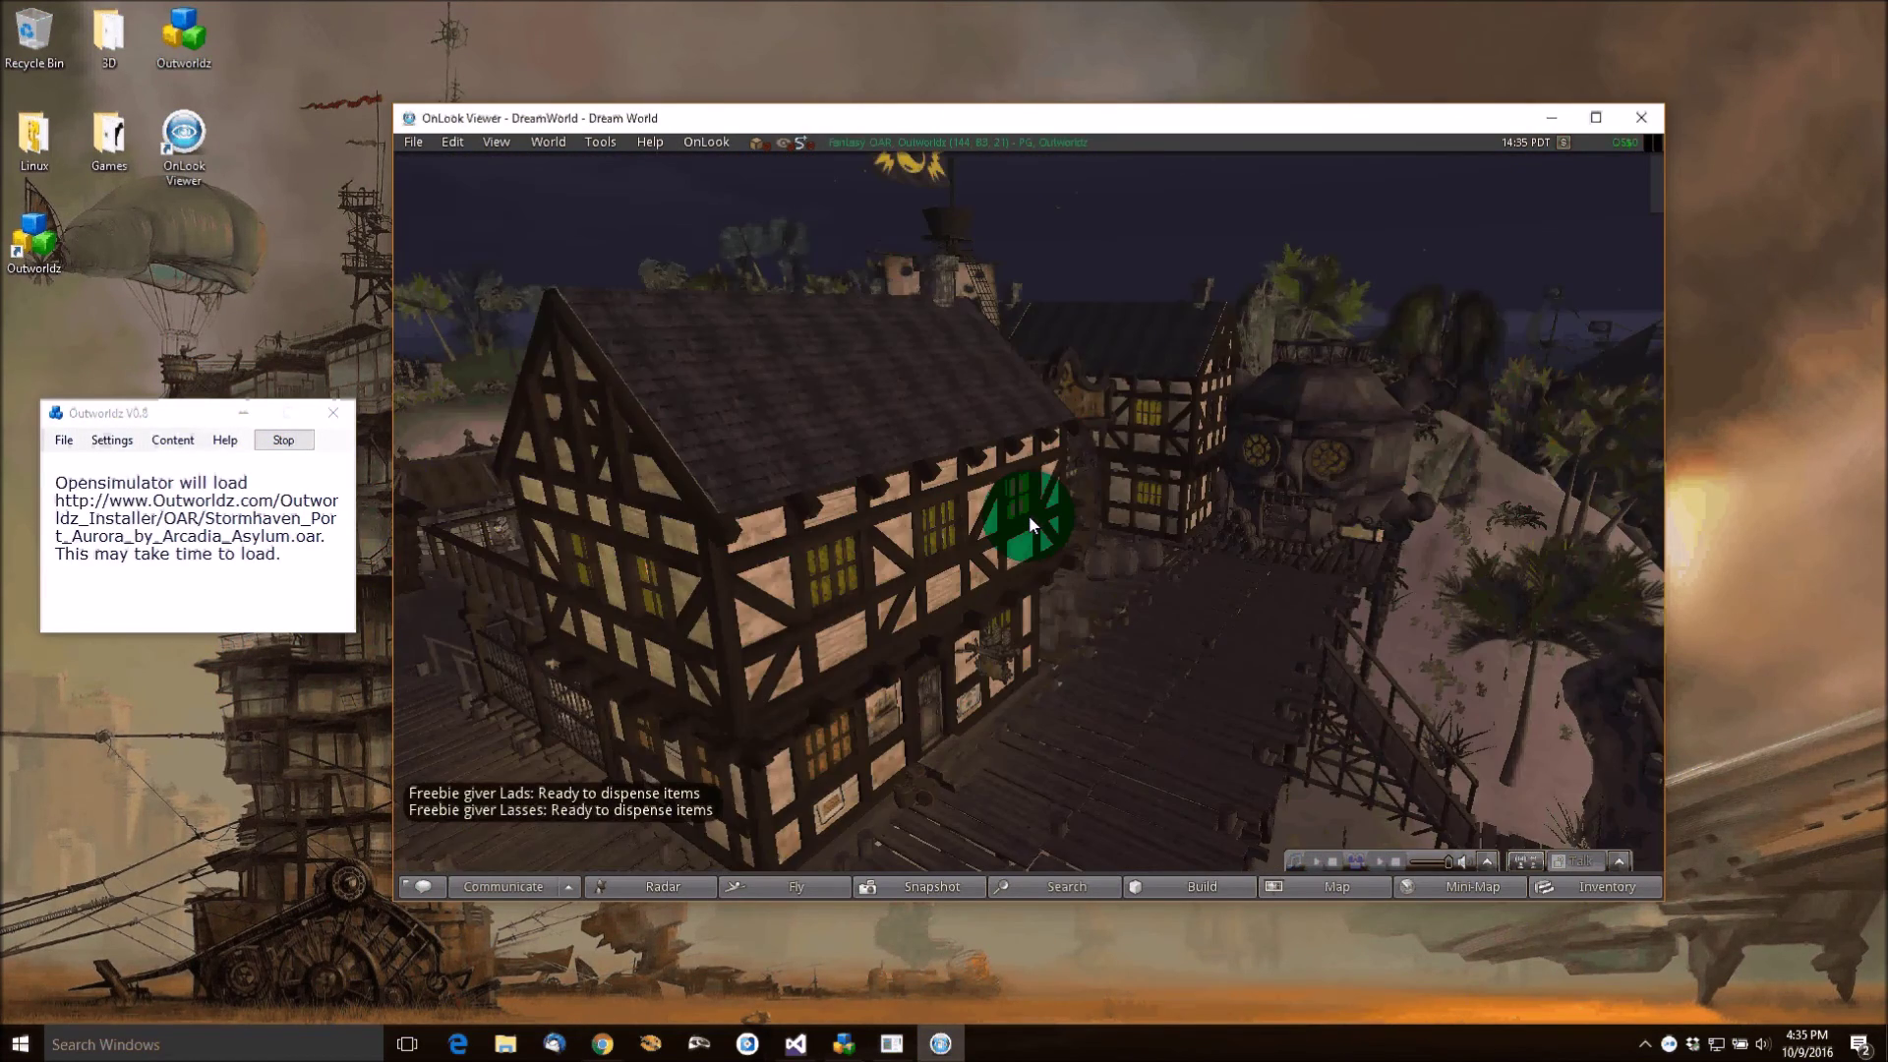
{"action": "left_click_drag", "start_coordinate": [1029, 515], "coordinate": [1029, 515]}
{"action": "scroll", "coordinate": [1029, 516], "scroll_direction": "up", "scroll_amount": 8}
{"action": "left_click", "coordinate": [907, 507]}
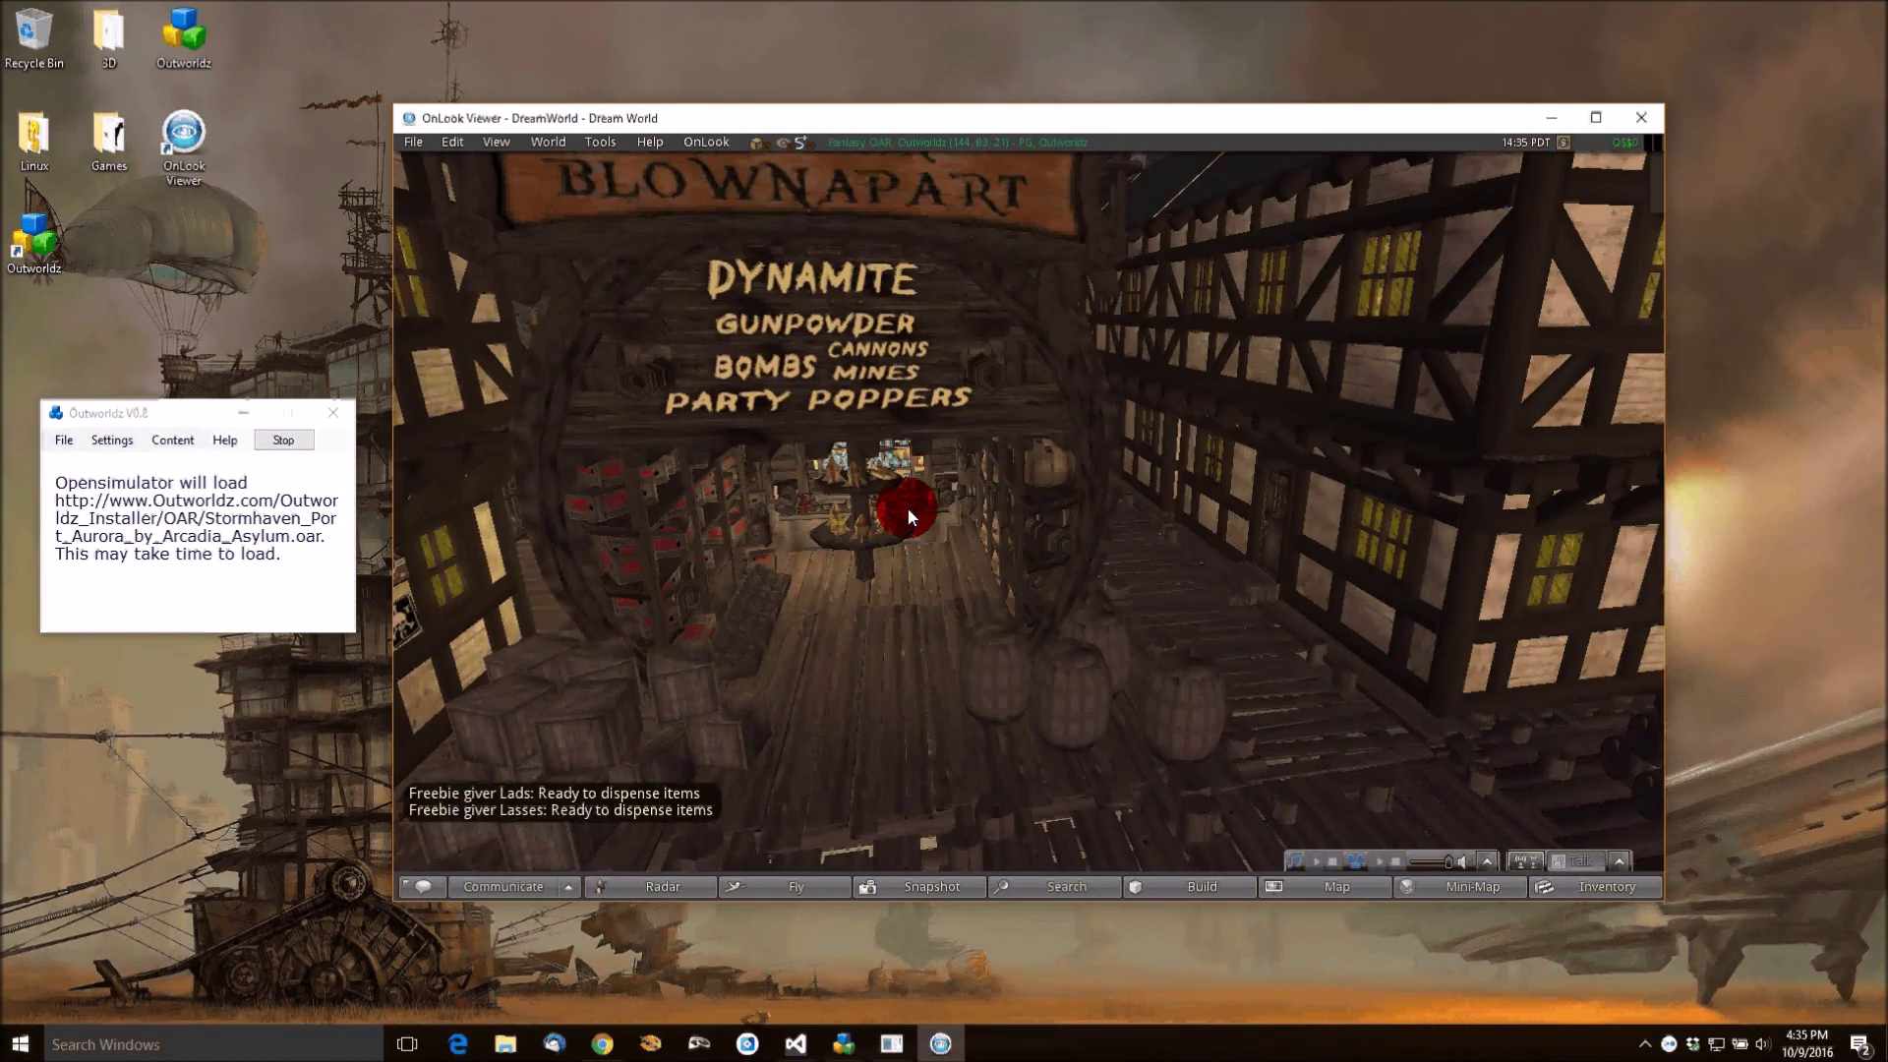
{"action": "left_click_drag", "start_coordinate": [907, 508], "coordinate": [1030, 523]}
{"action": "scroll", "coordinate": [1029, 521], "scroll_direction": "down", "scroll_amount": 8}
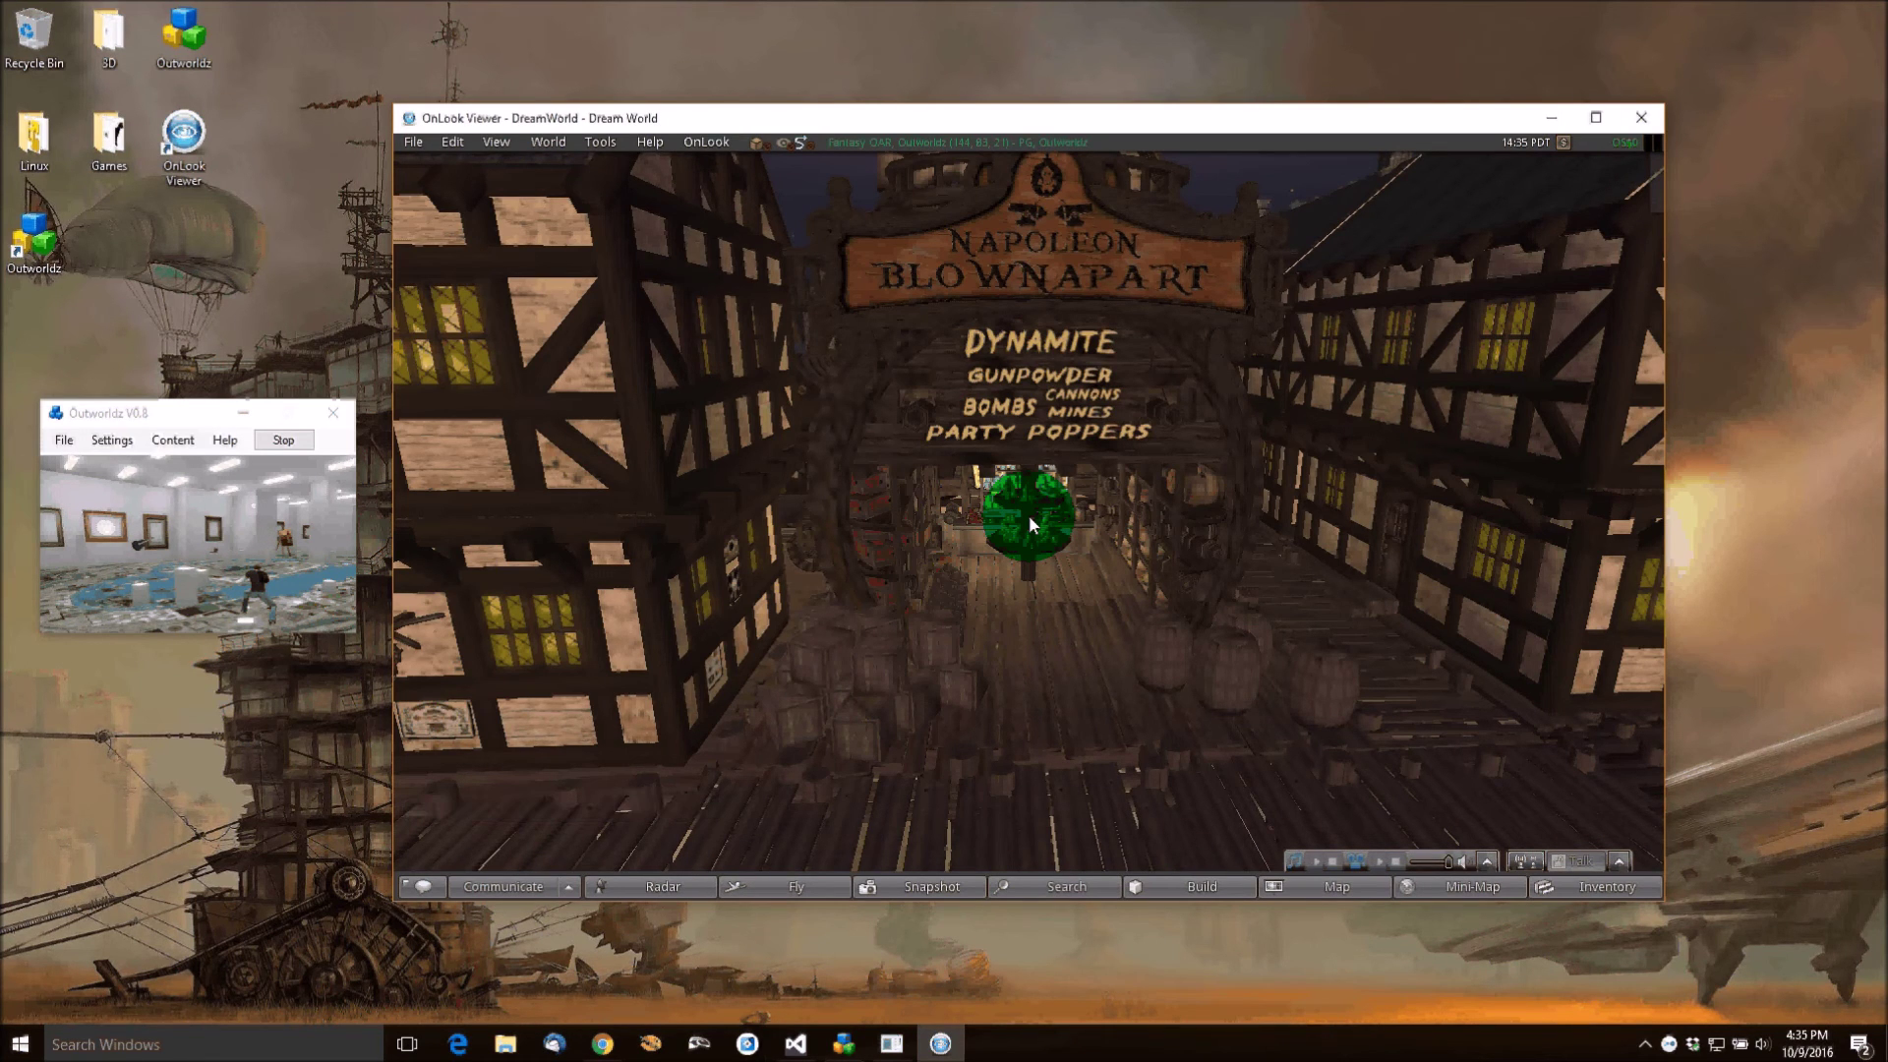
{"action": "left_click_drag", "start_coordinate": [1214, 454], "coordinate": [1028, 515]}
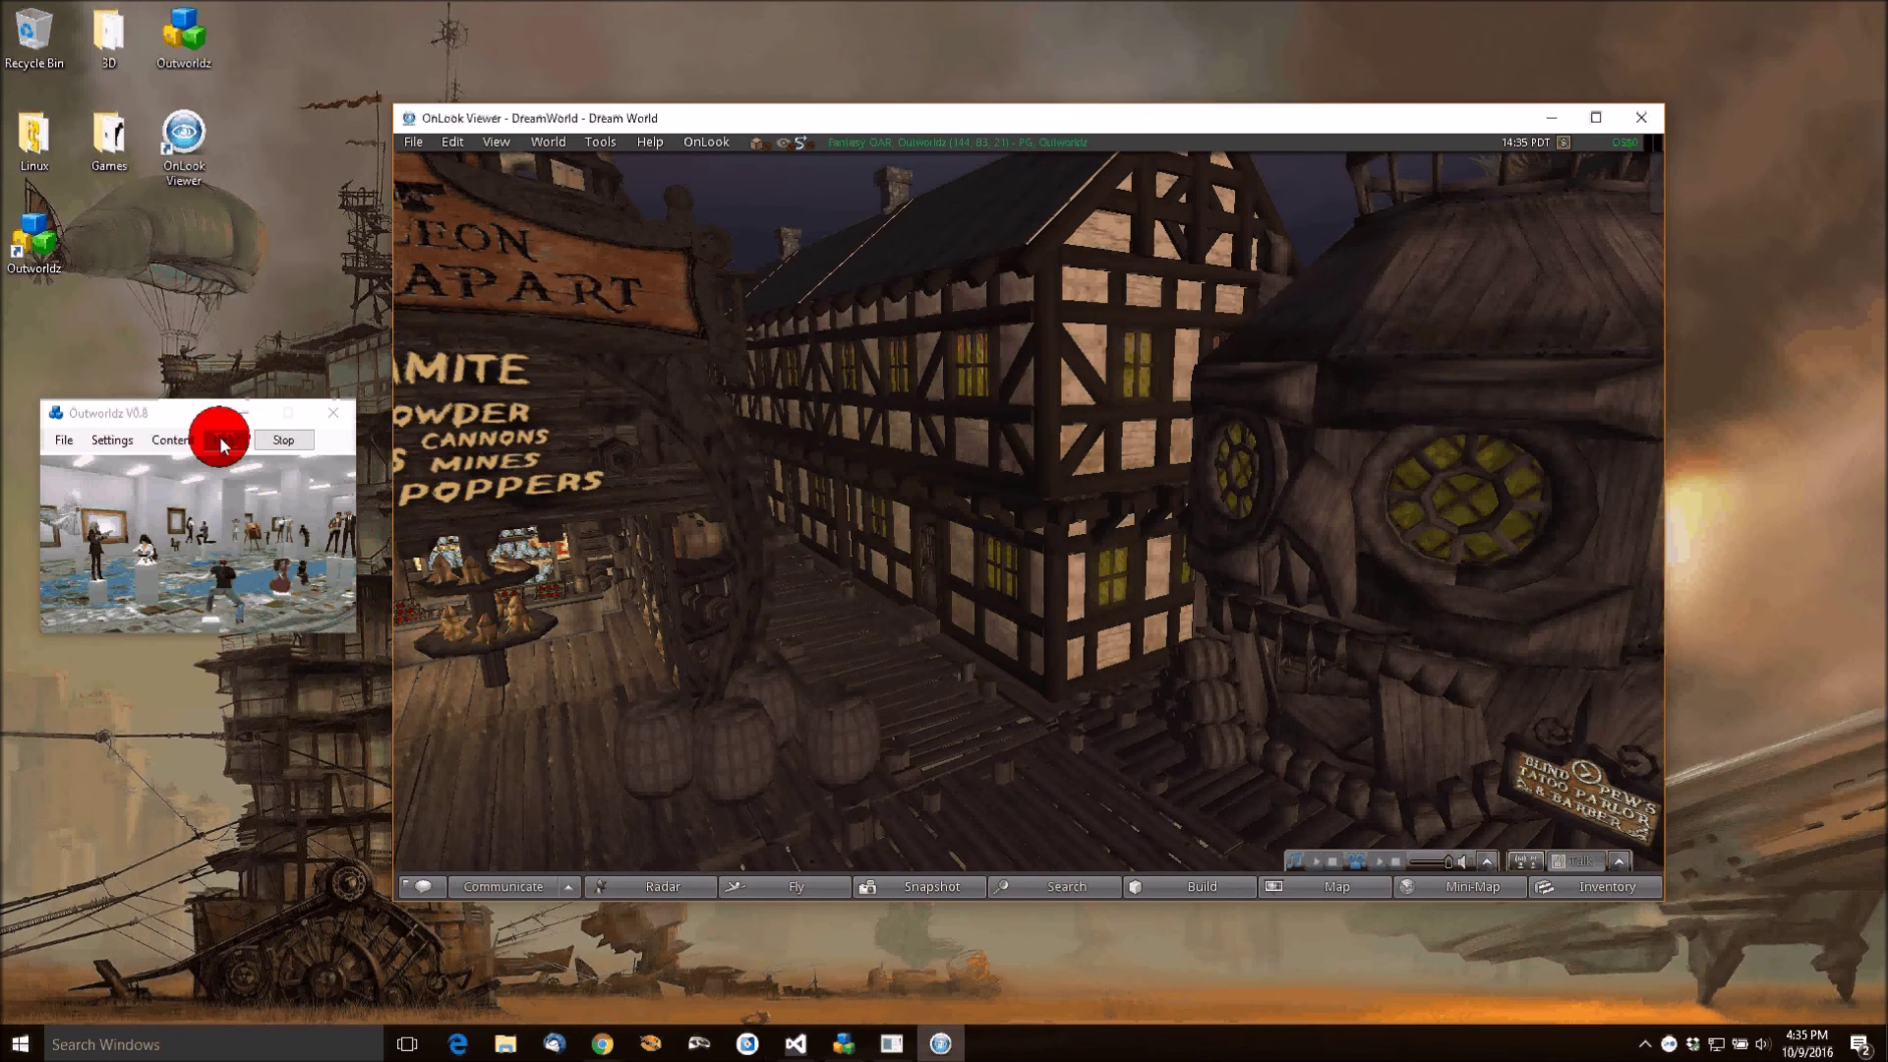
Stop the OpenSim simulator from the launcher and quit the logged-out OnLook Viewer.
{"action": "left_click", "coordinate": [285, 443]}
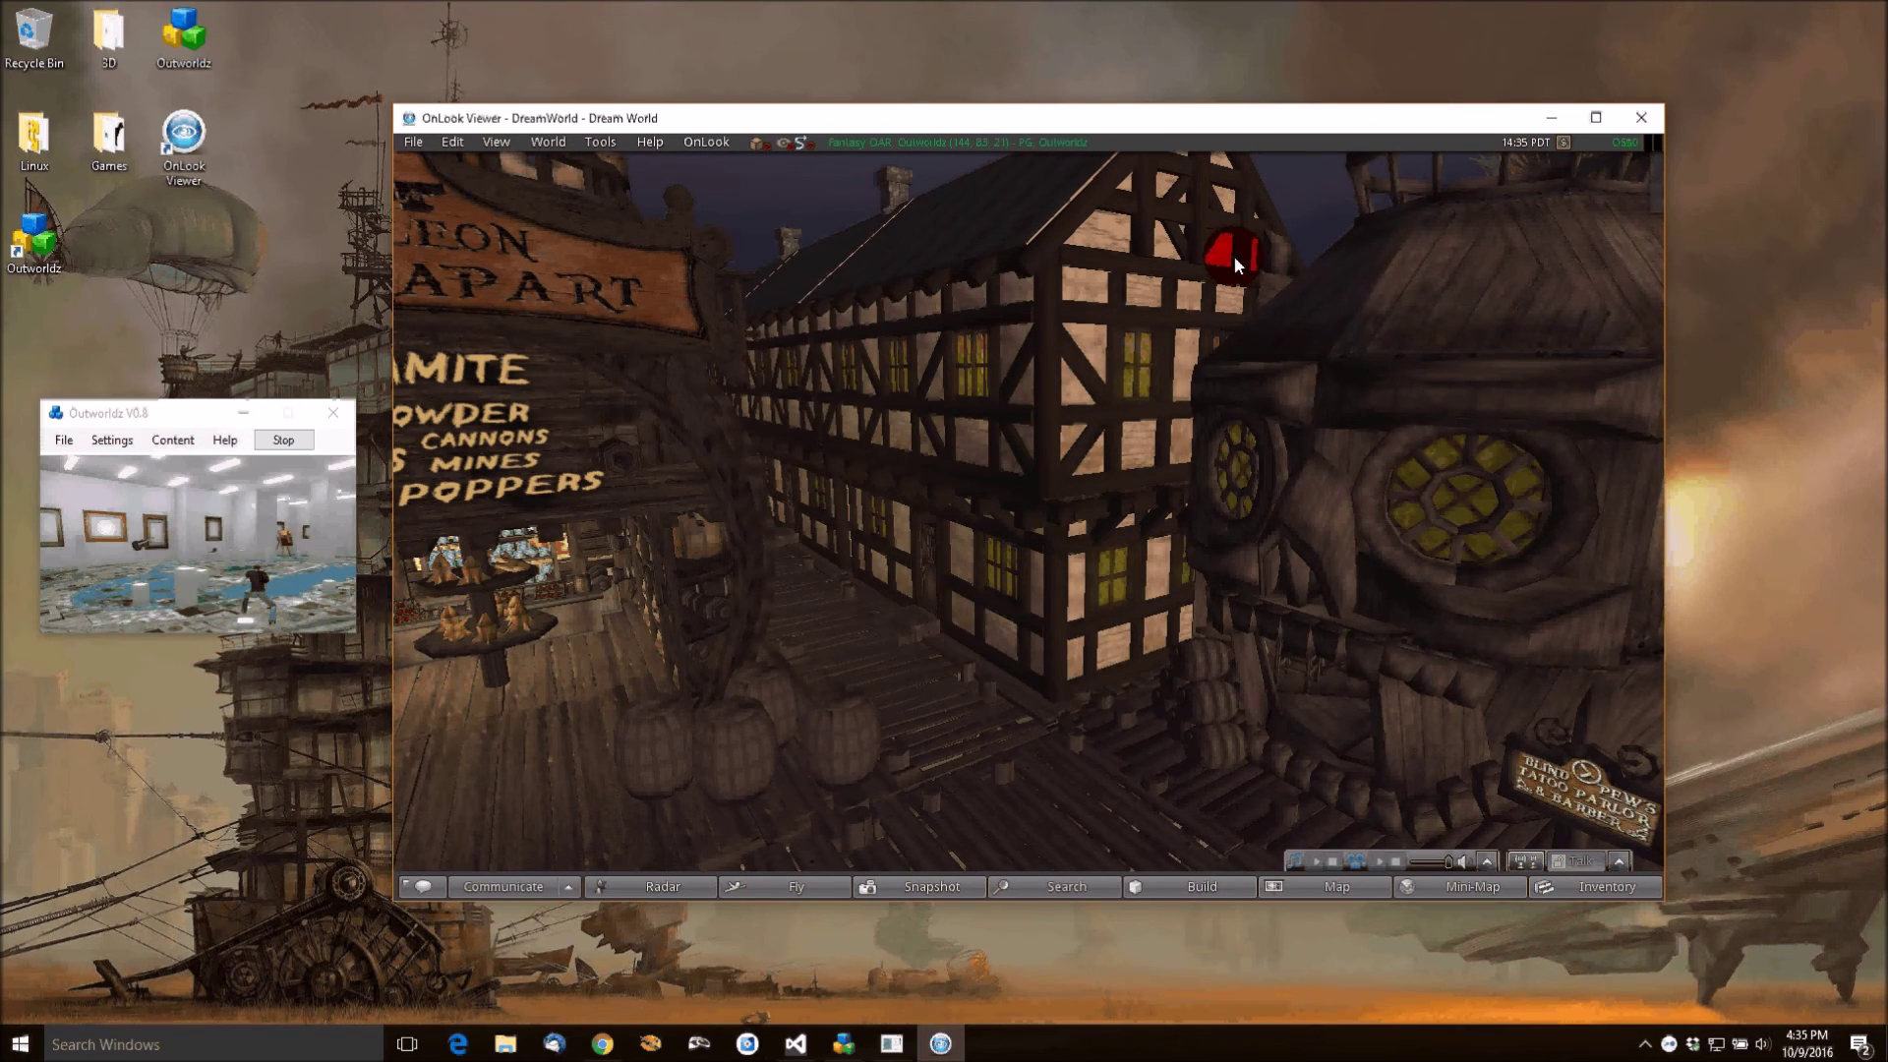
{"action": "left_click", "coordinate": [284, 440]}
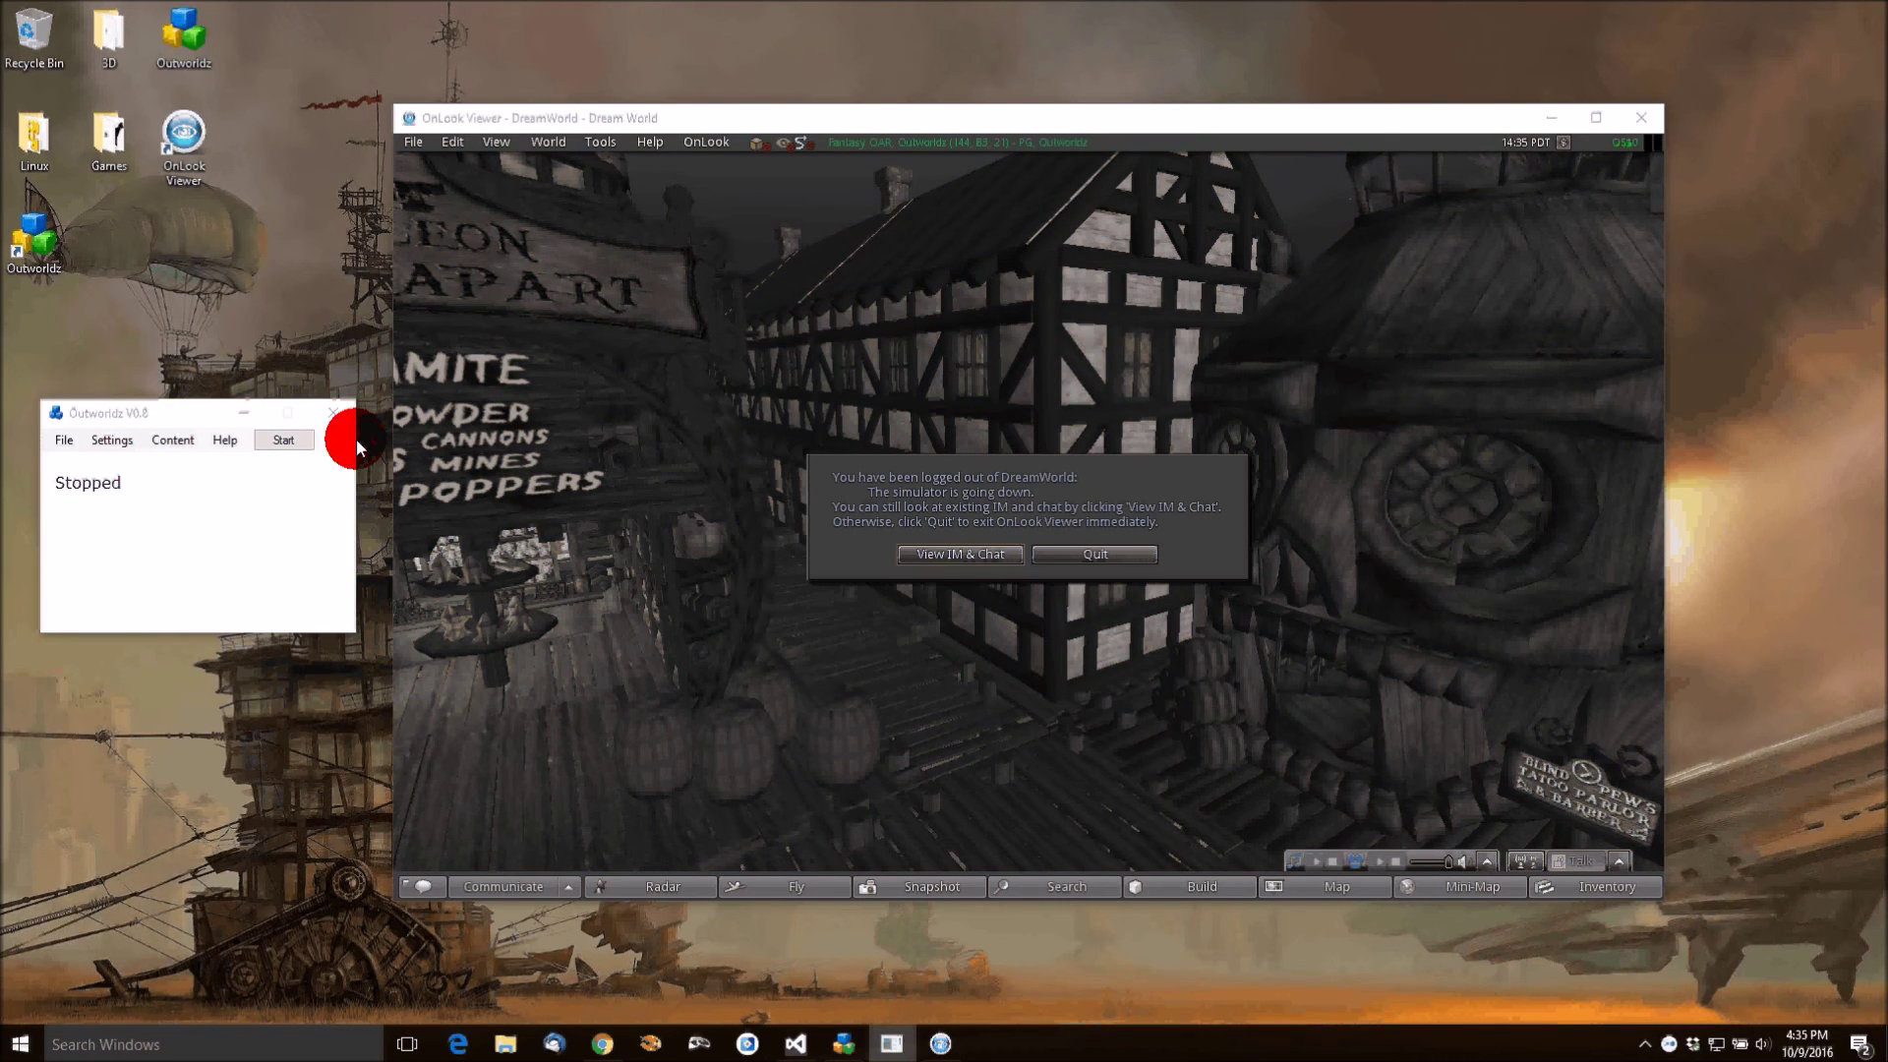
{"action": "left_click", "coordinate": [1069, 558]}
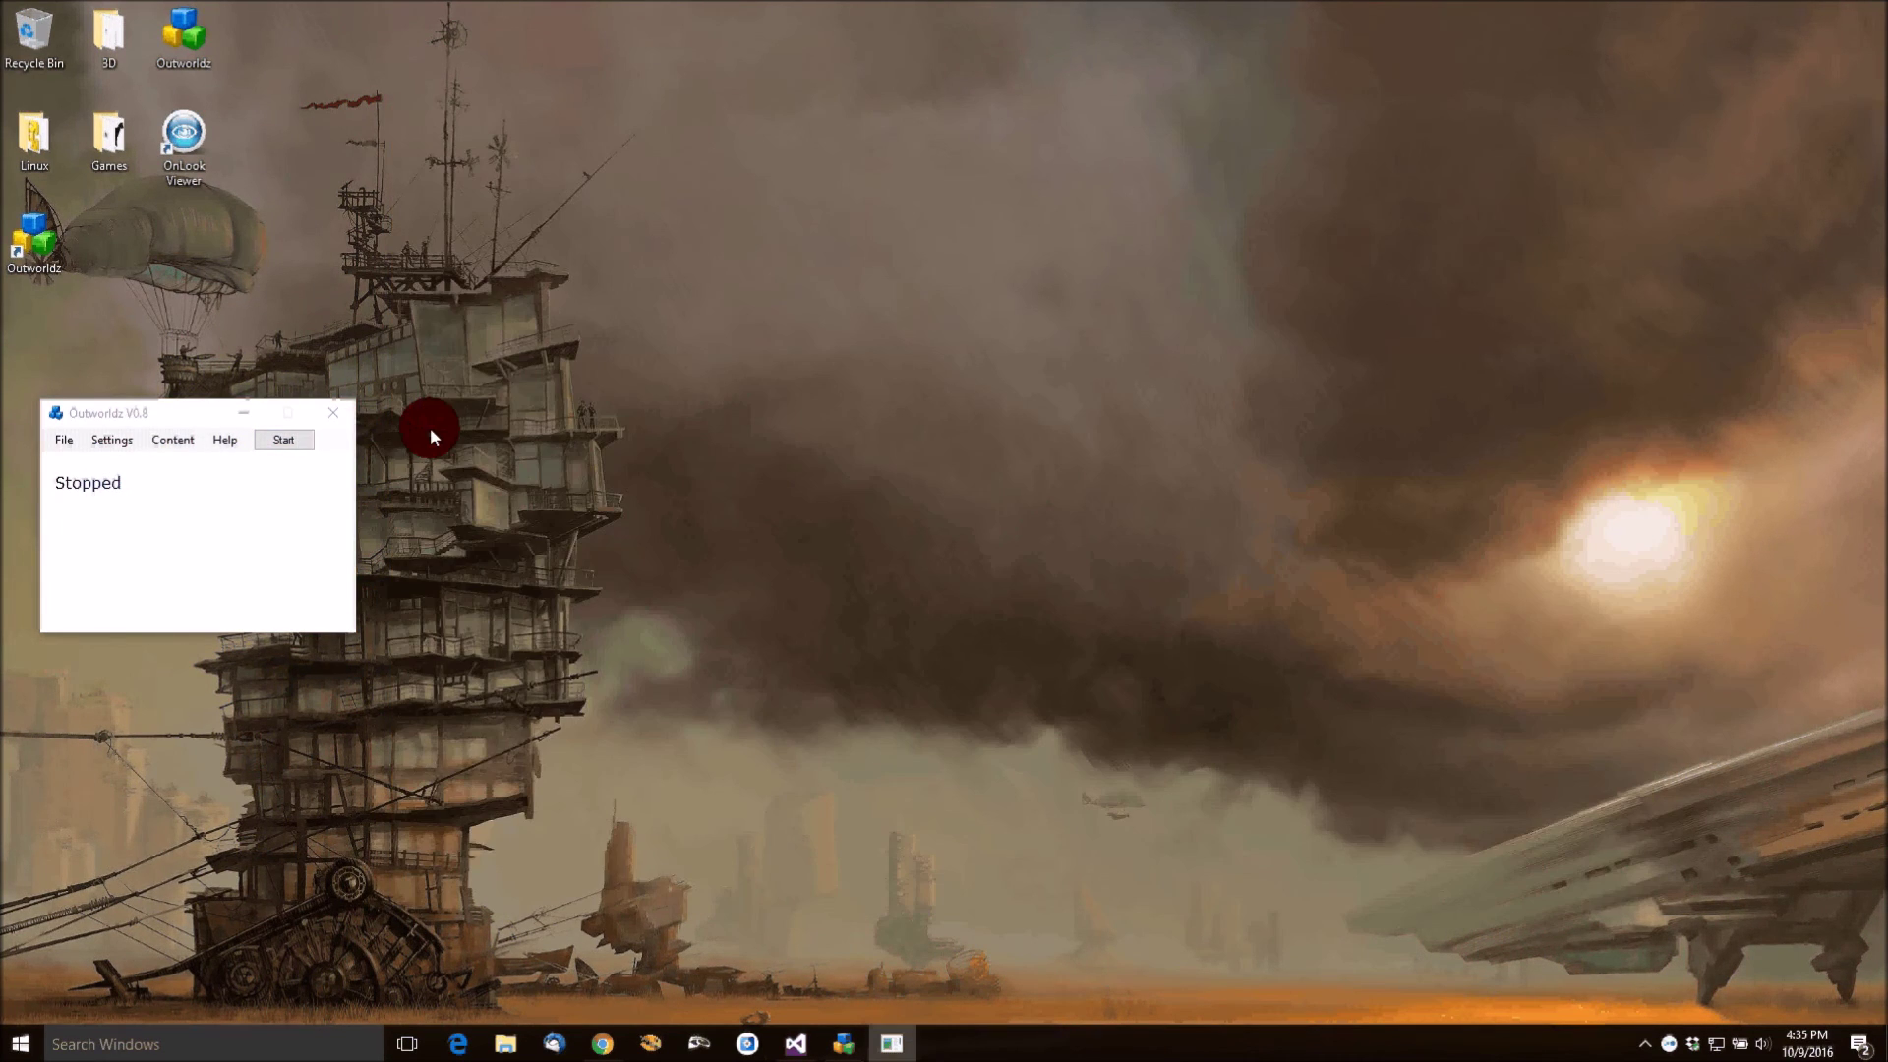